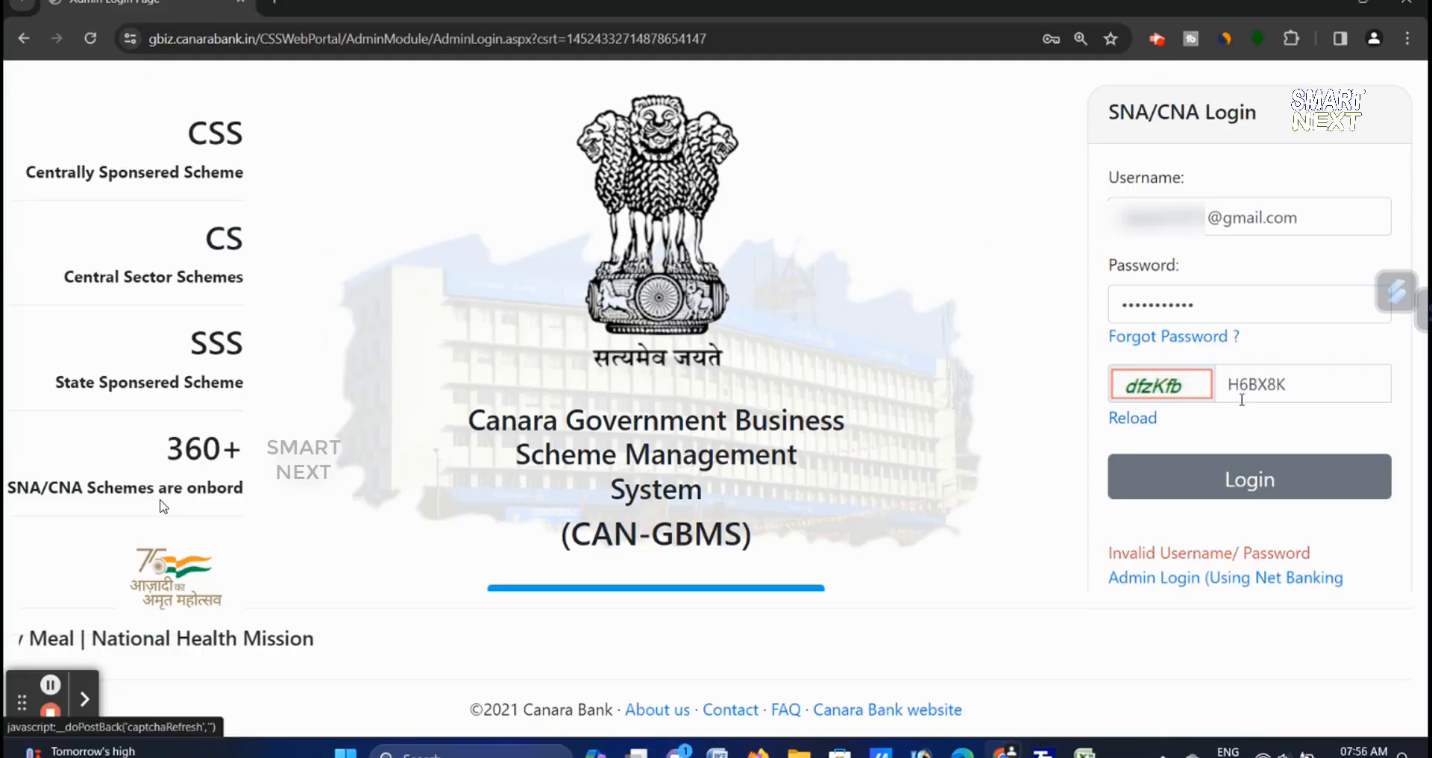
# - Replace the old captcha entry with the new captcha and submit the login
pyautogui.doubleClick(1268, 377)
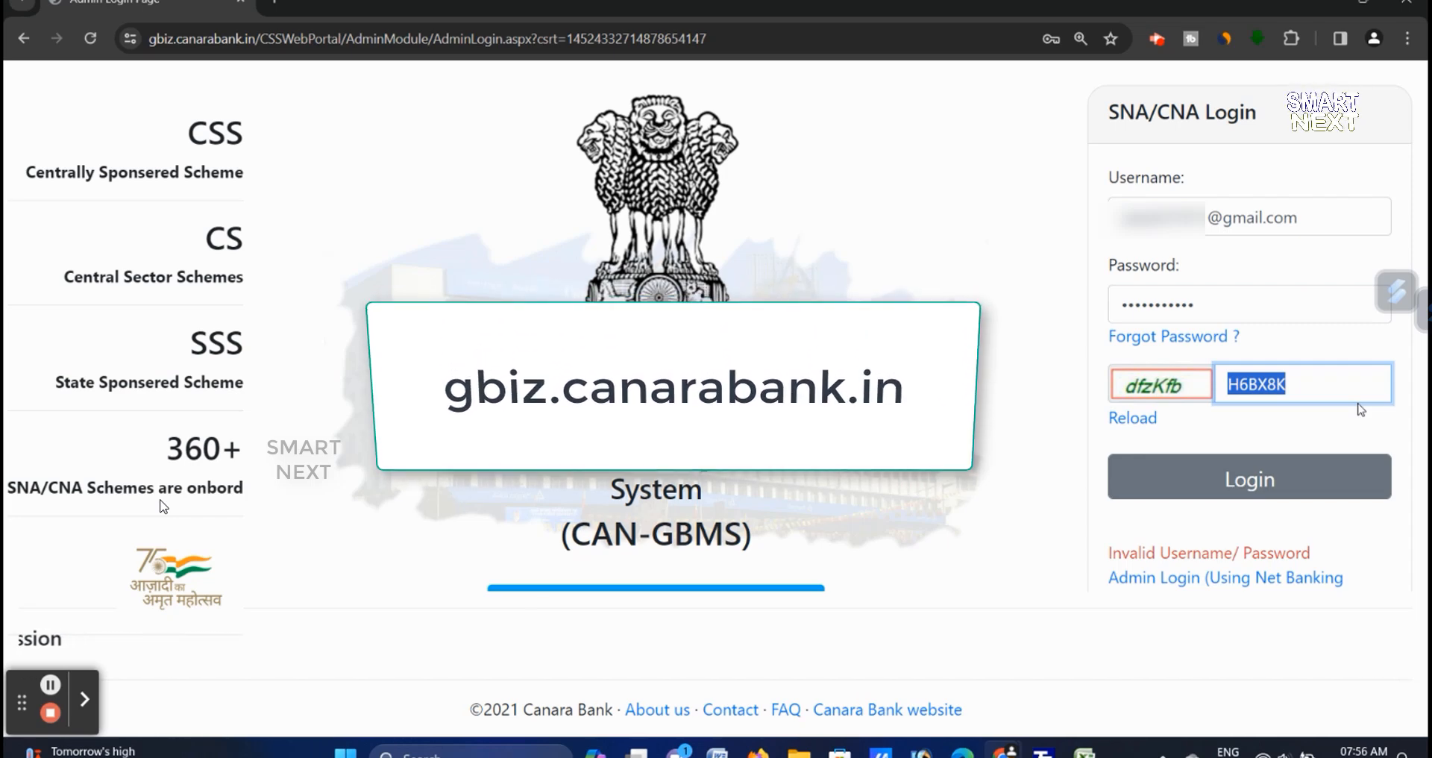
pyautogui.write('dfzKfb')
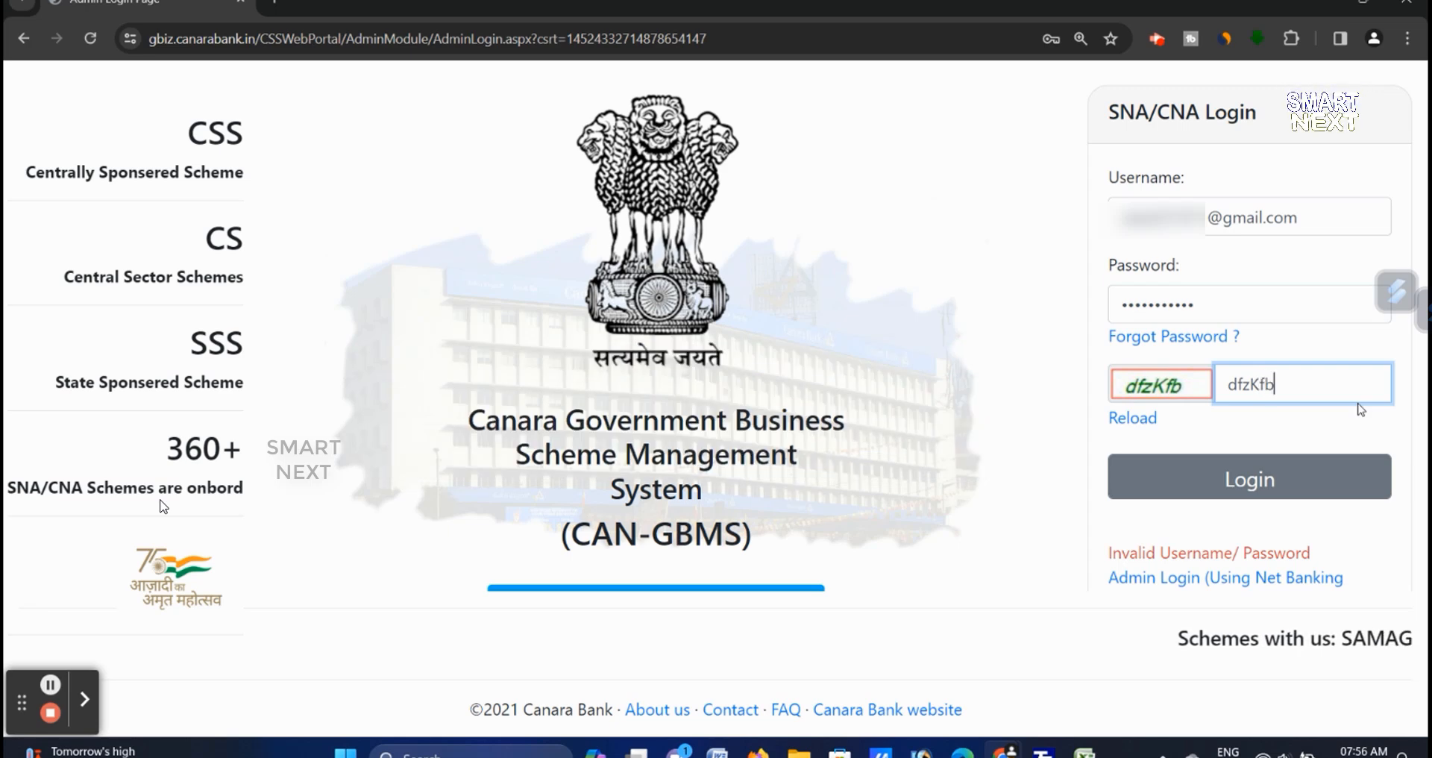
pyautogui.click(1292, 488)
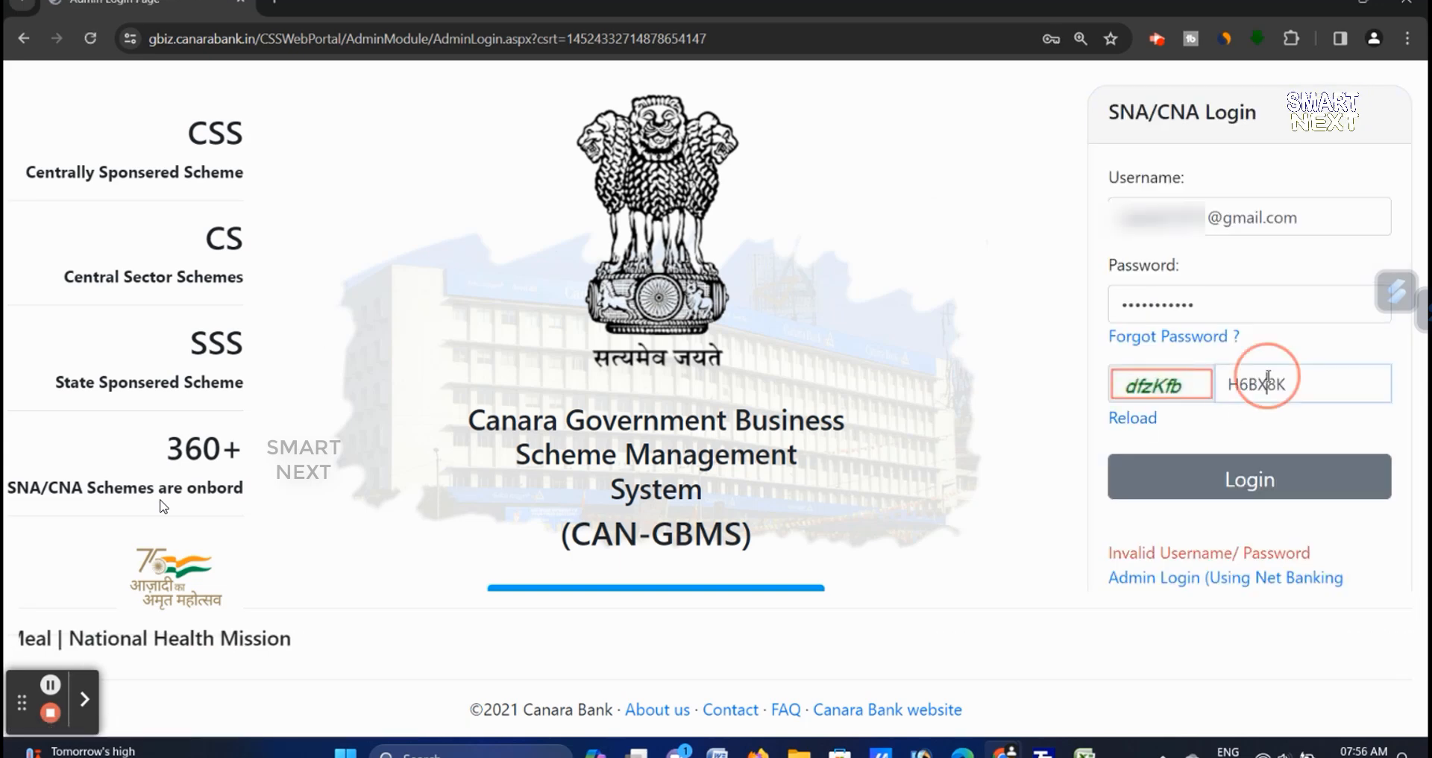
# - Reload the captcha, retype it correctly, and resubmit the login to reach OTP validation
pyautogui.doubleClick(1262, 380)
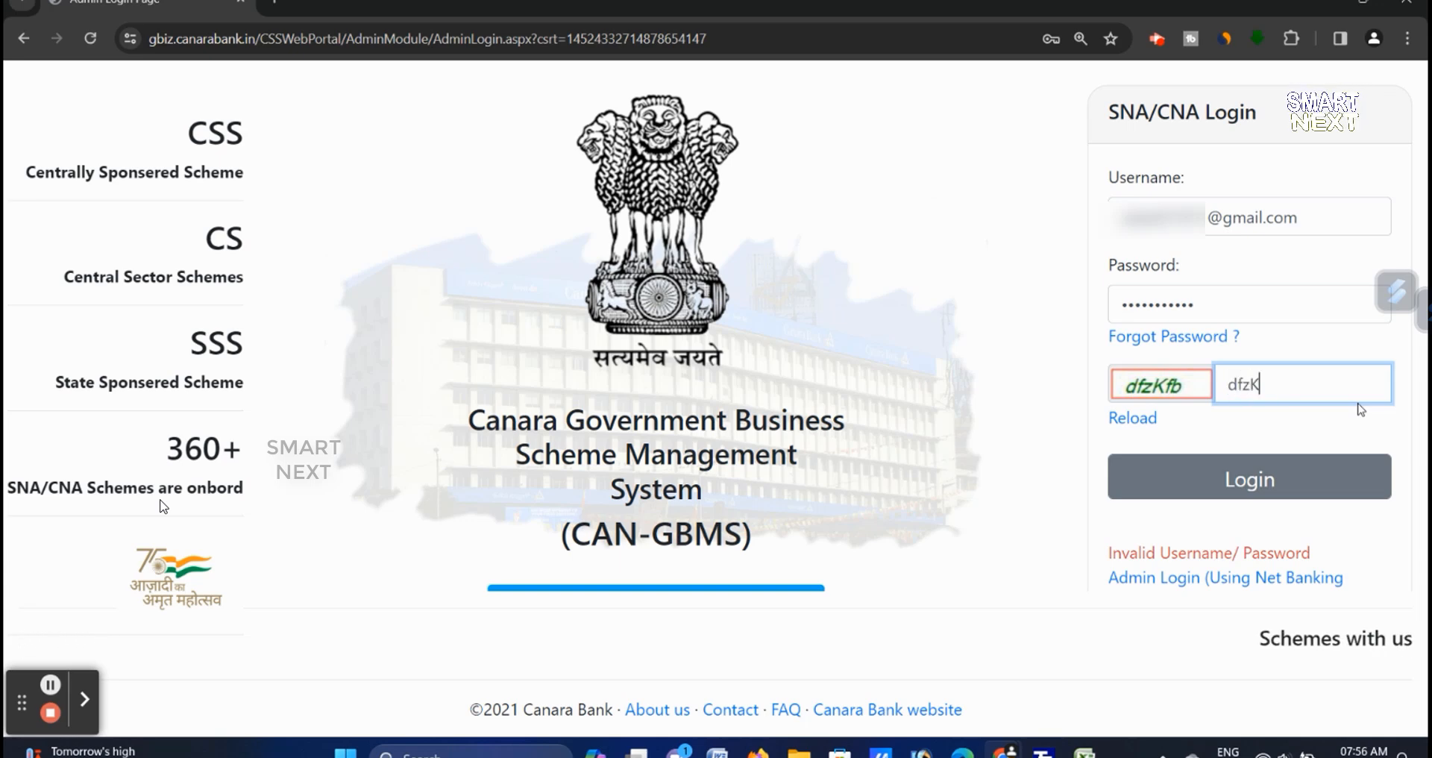
pyautogui.click(1131, 417)
pyautogui.doubleClick(1266, 378)
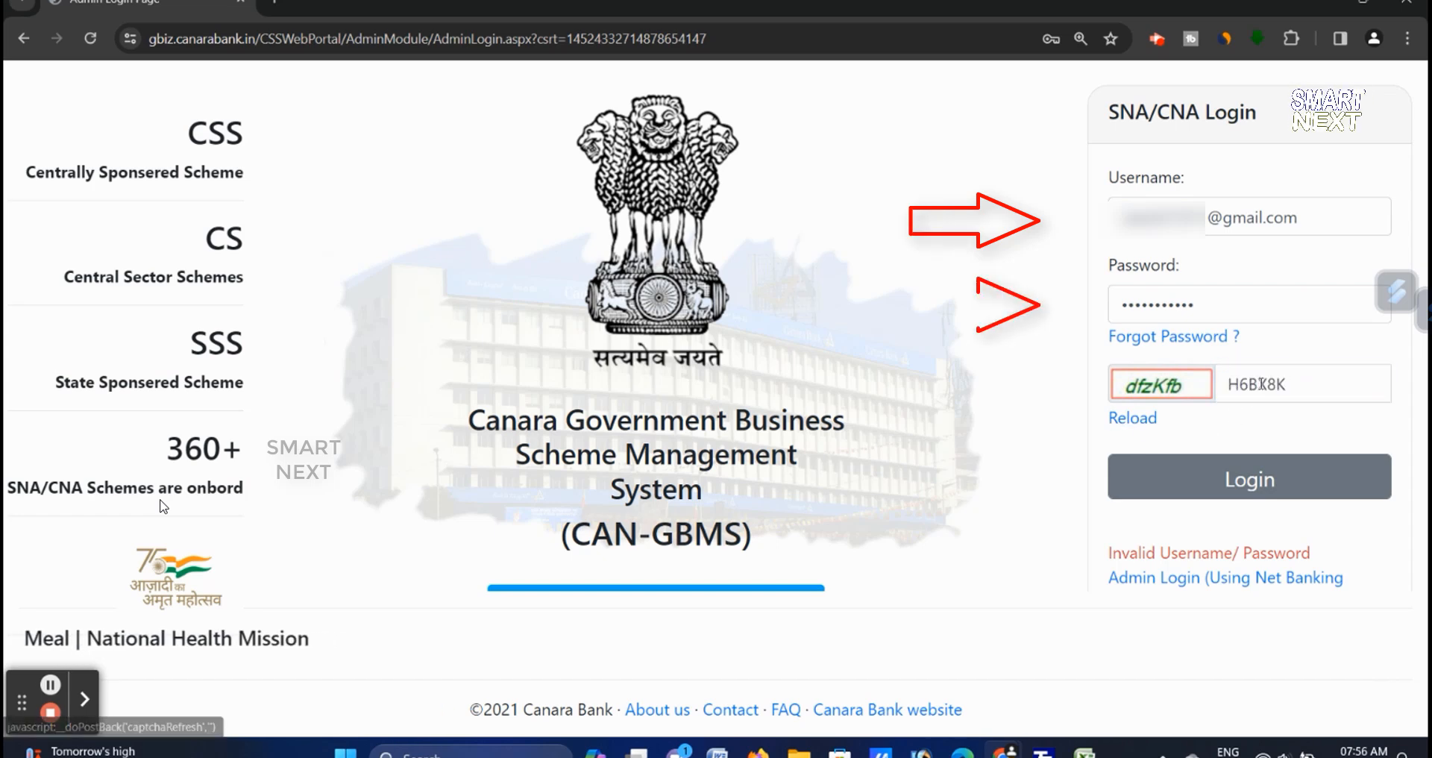
pyautogui.doubleClick(1260, 382)
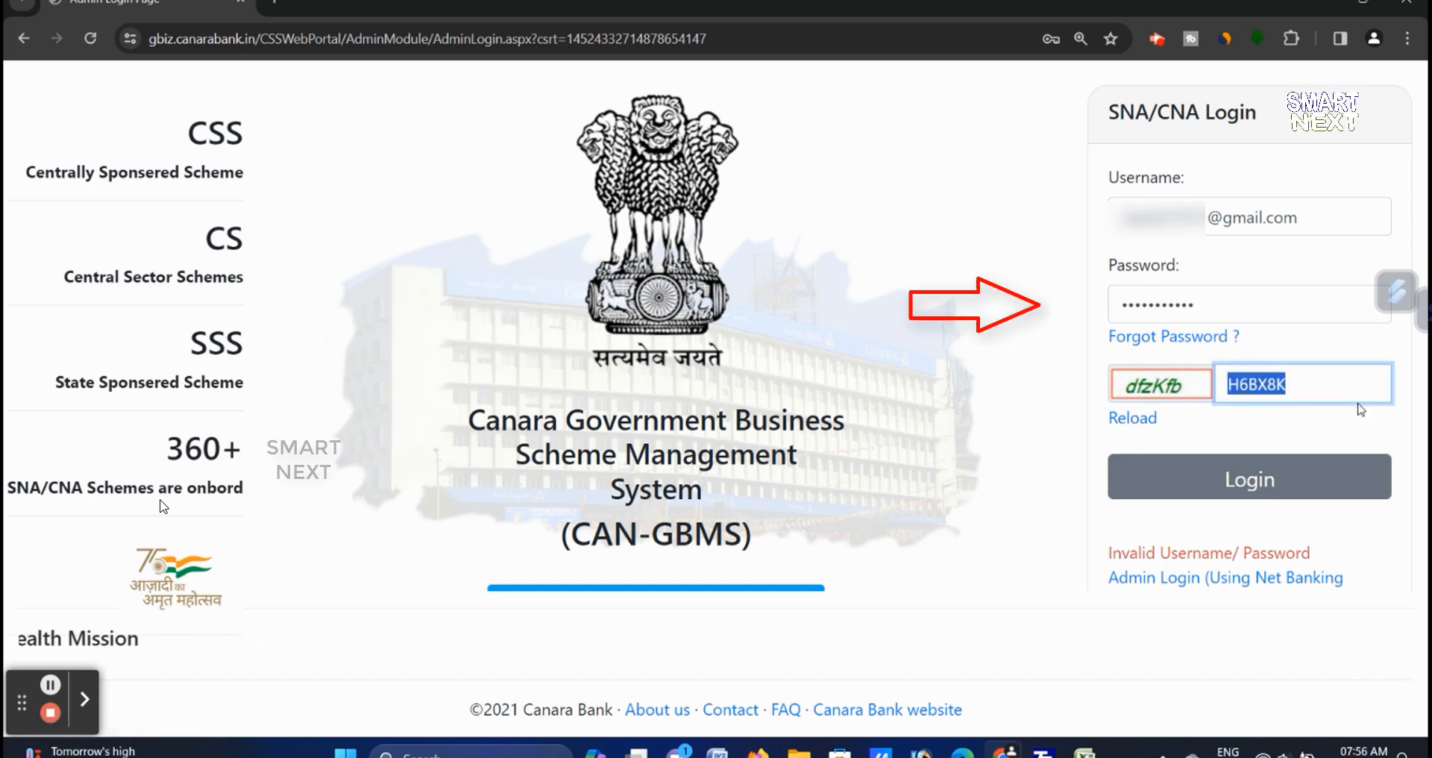
pyautogui.write('df')
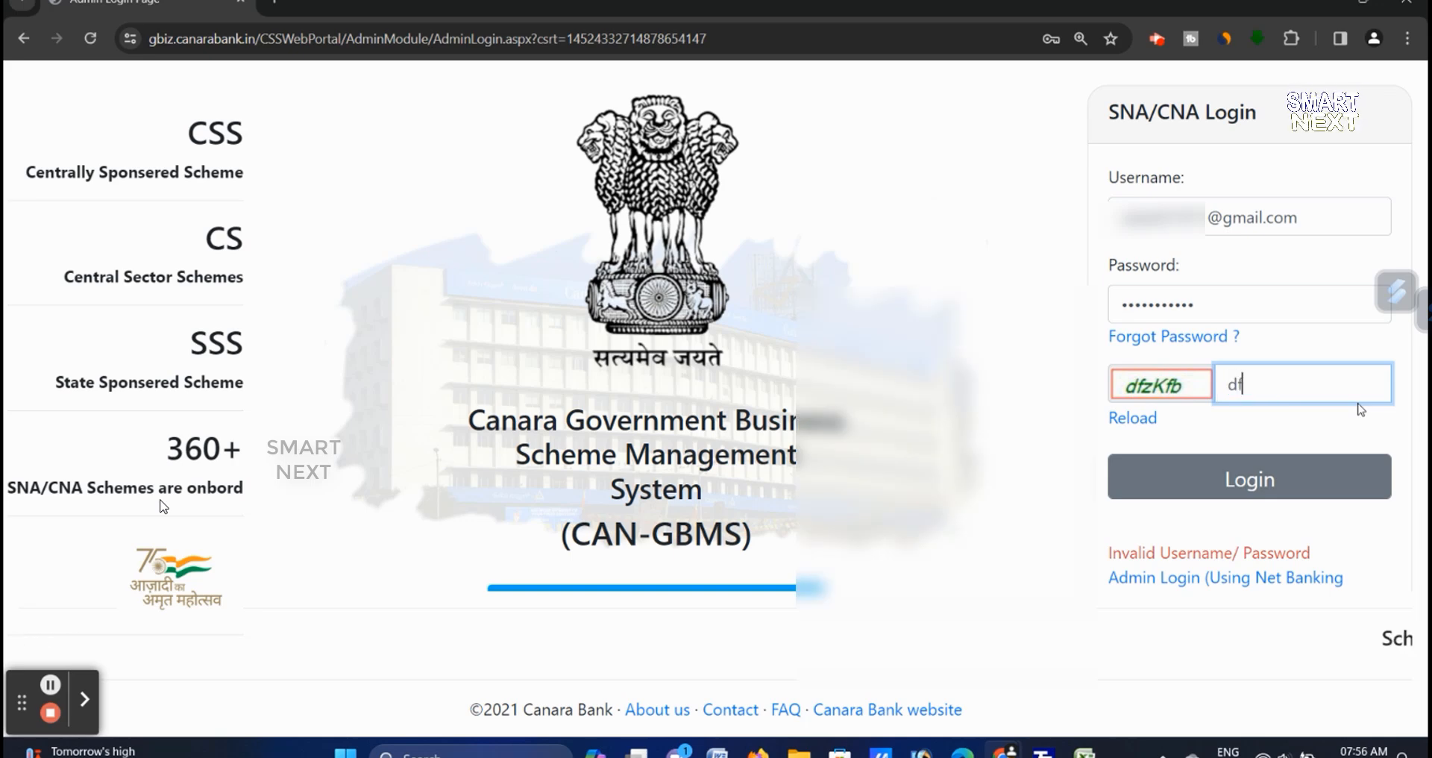
pyautogui.write('zKf')
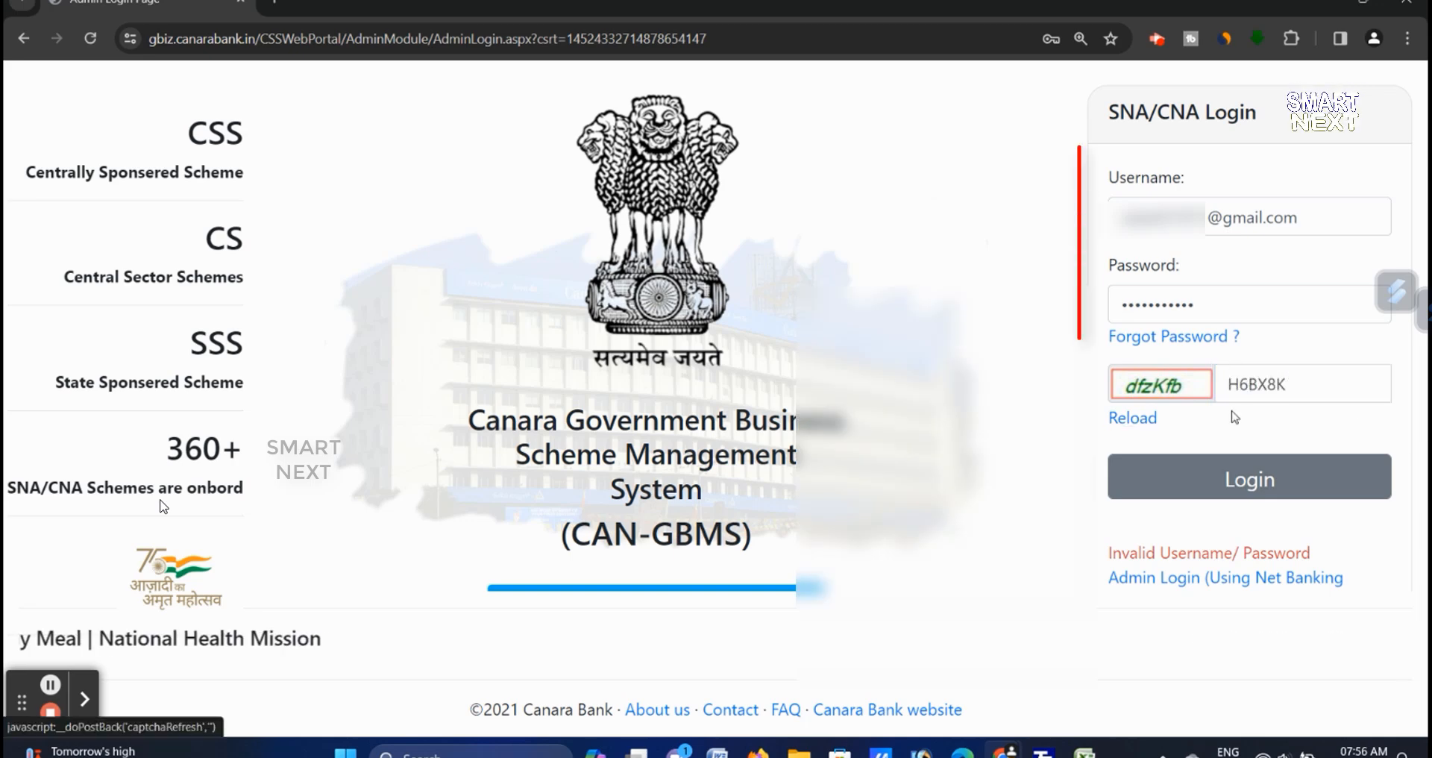
pyautogui.doubleClick(1262, 388)
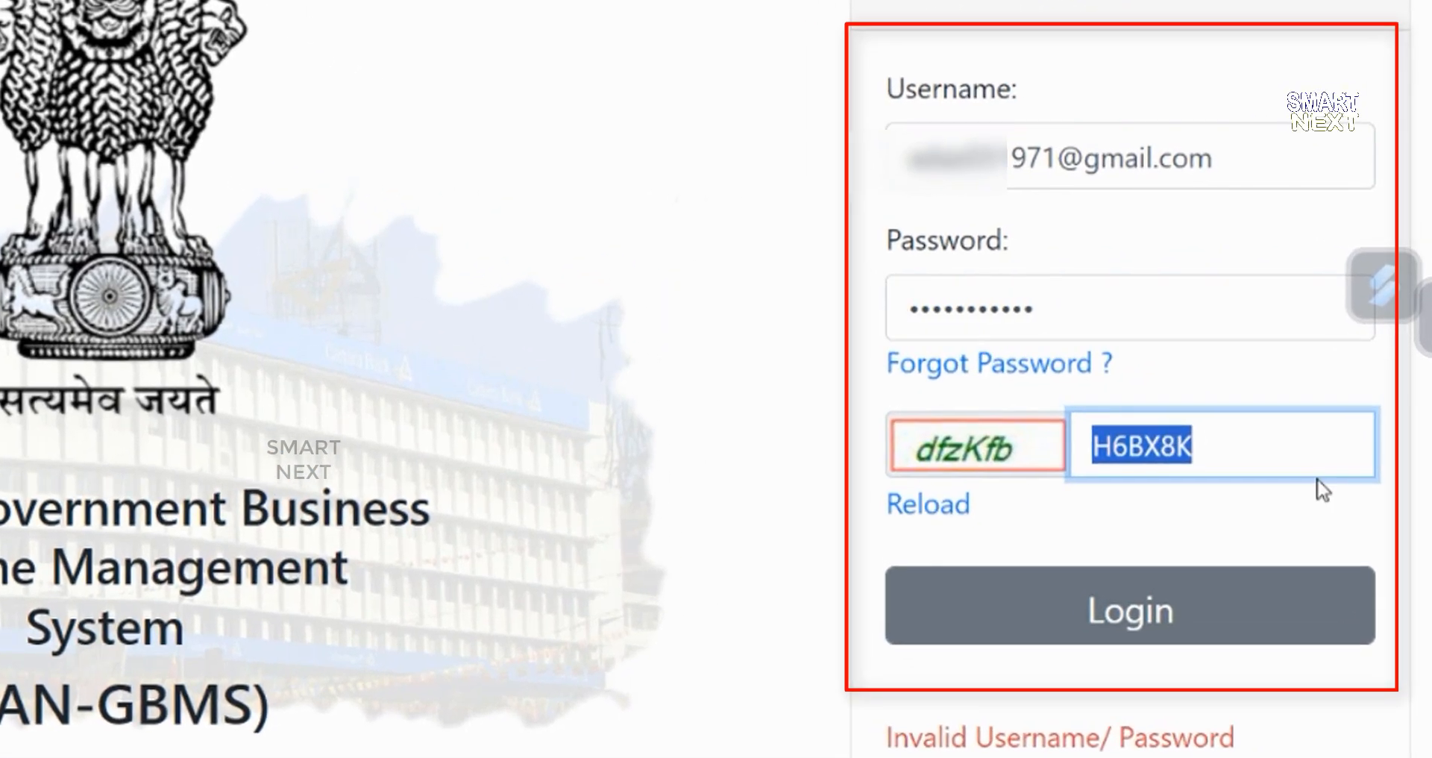
pyautogui.write('dfzKfb')
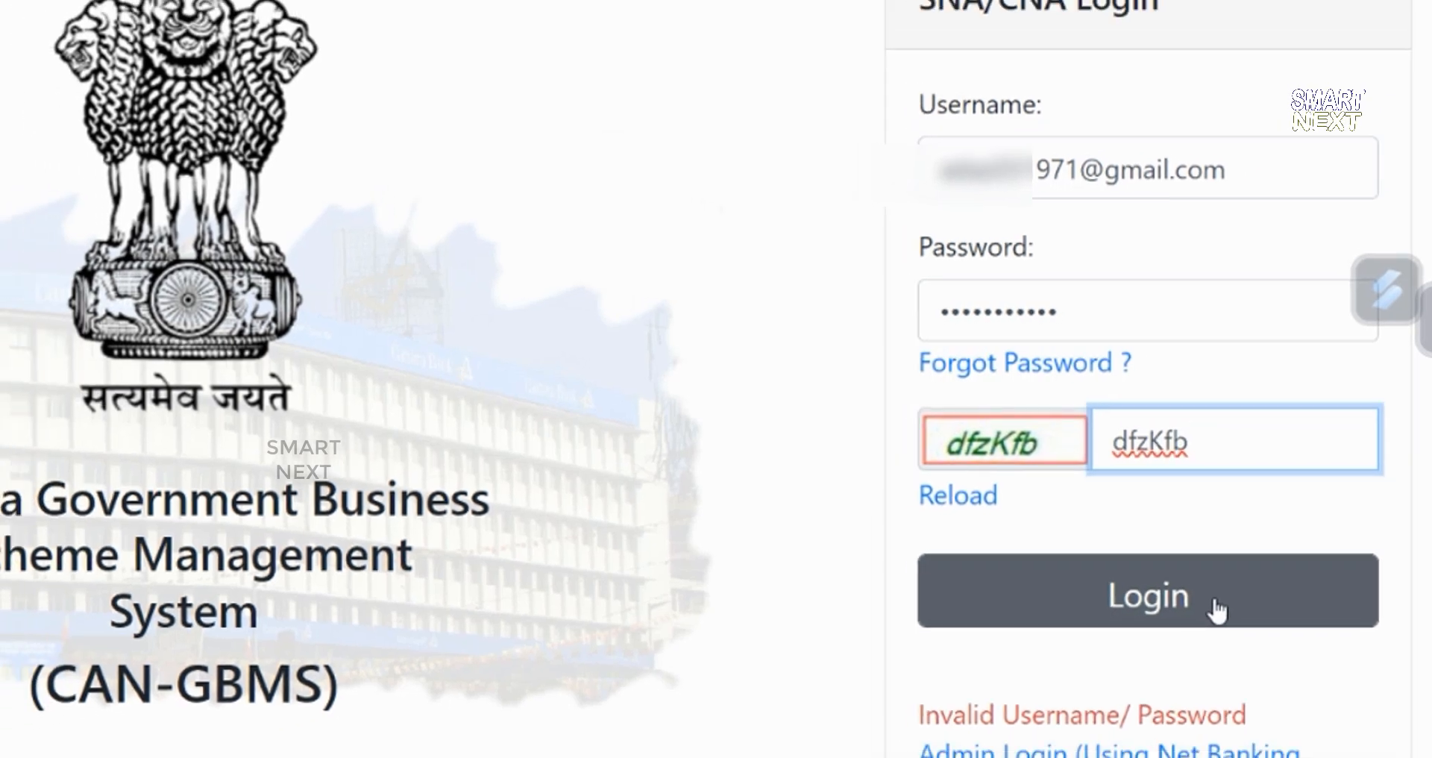
pyautogui.click(1204, 625)
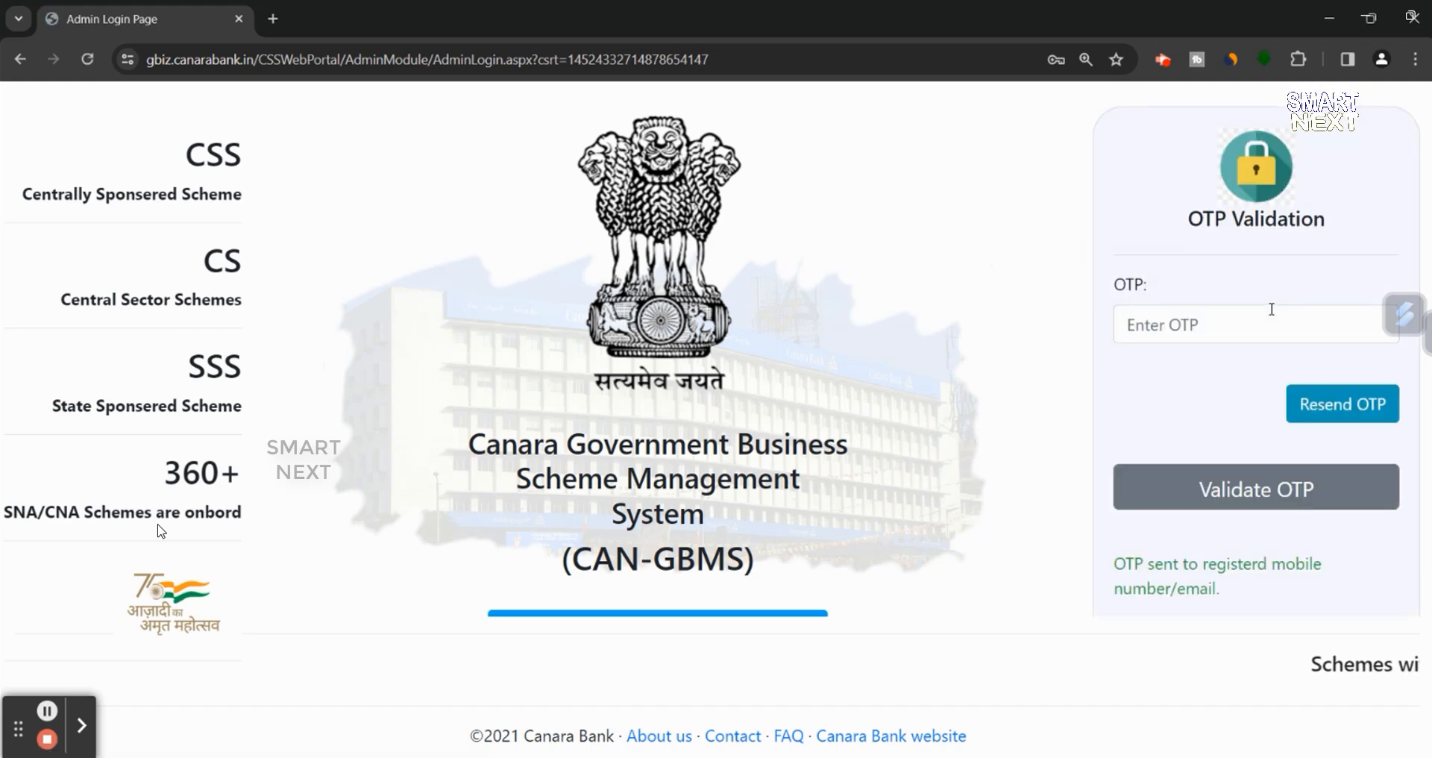
# - Validate the one-time password, then close the 'New Changes in CSS Portal' popup
pyautogui.click(1272, 308)
pyautogui.write('1234')
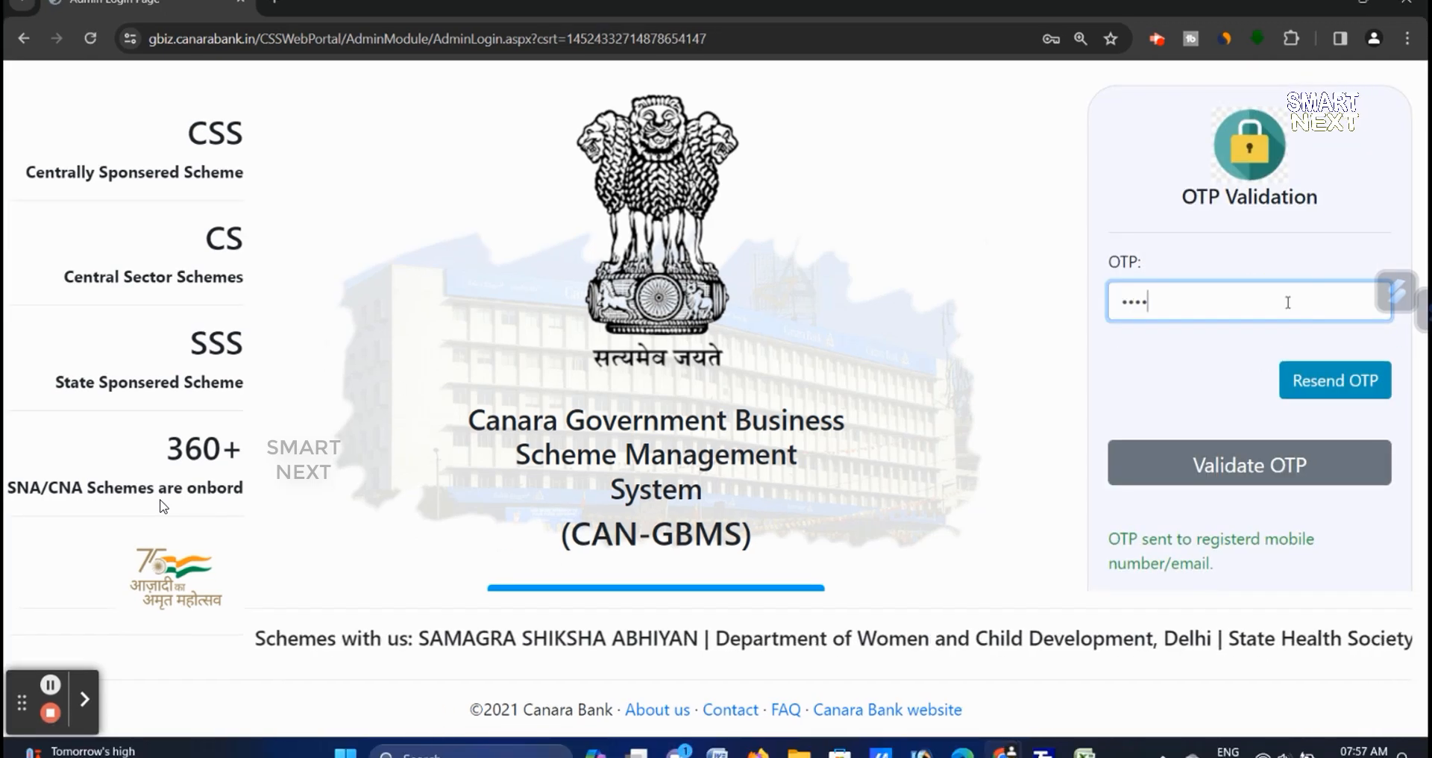
pyautogui.write('56')
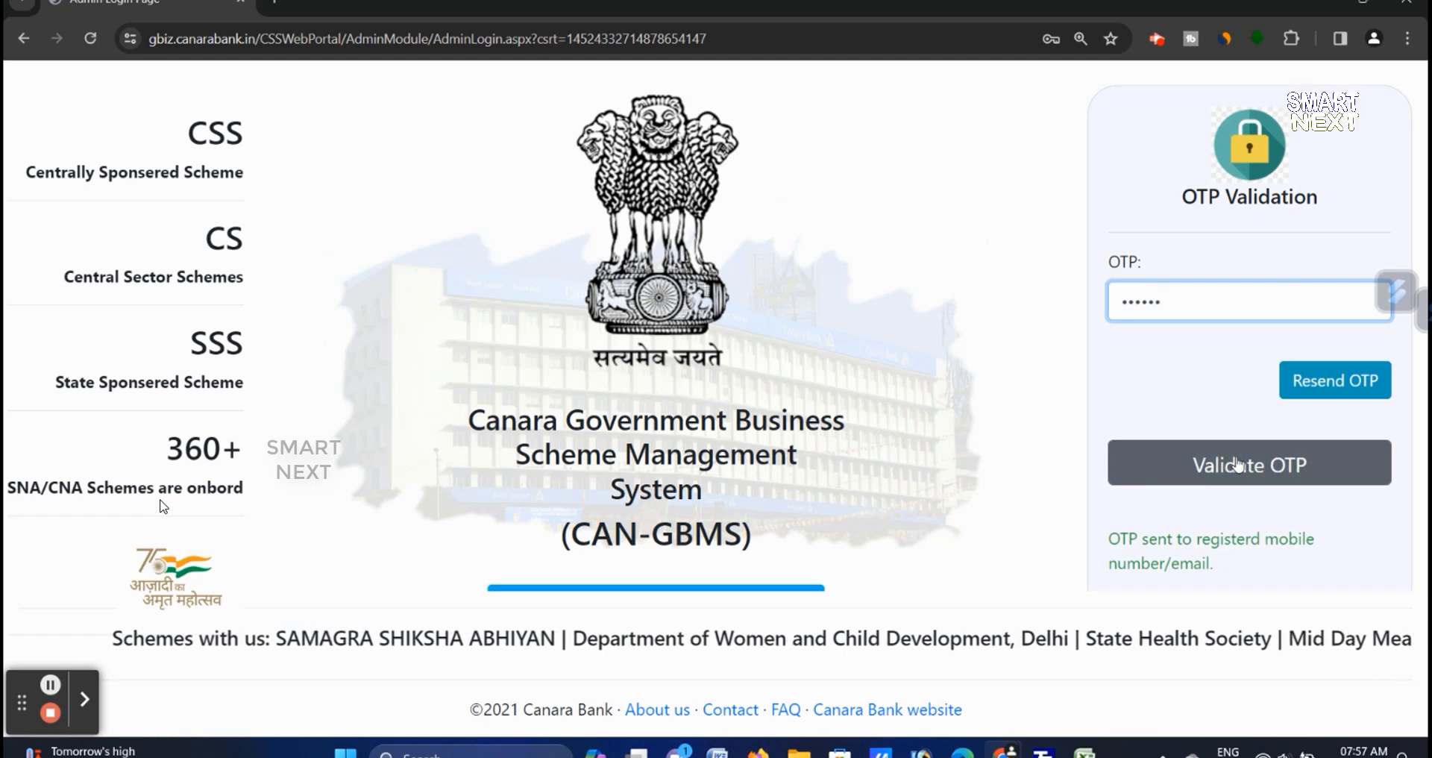
pyautogui.click(1189, 467)
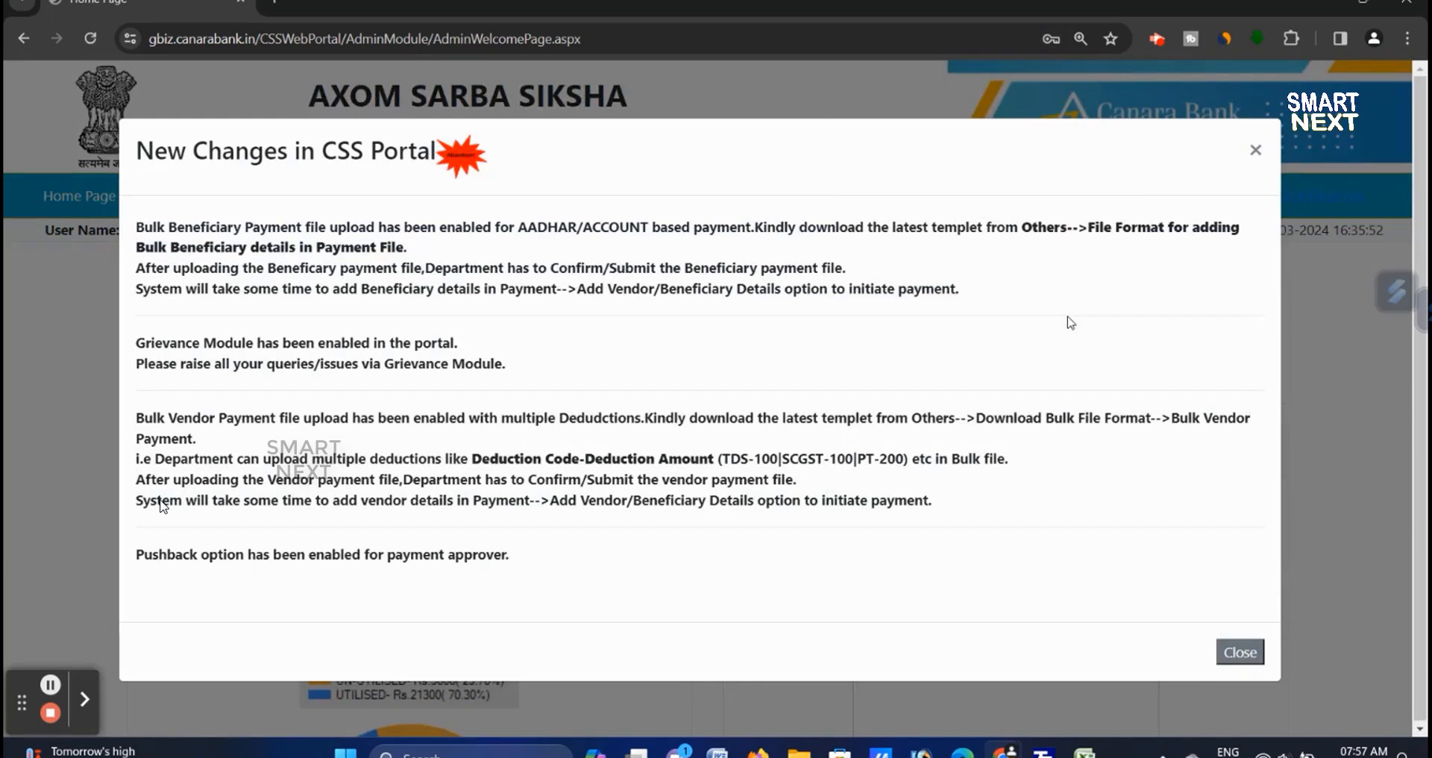
pyautogui.click(1252, 151)
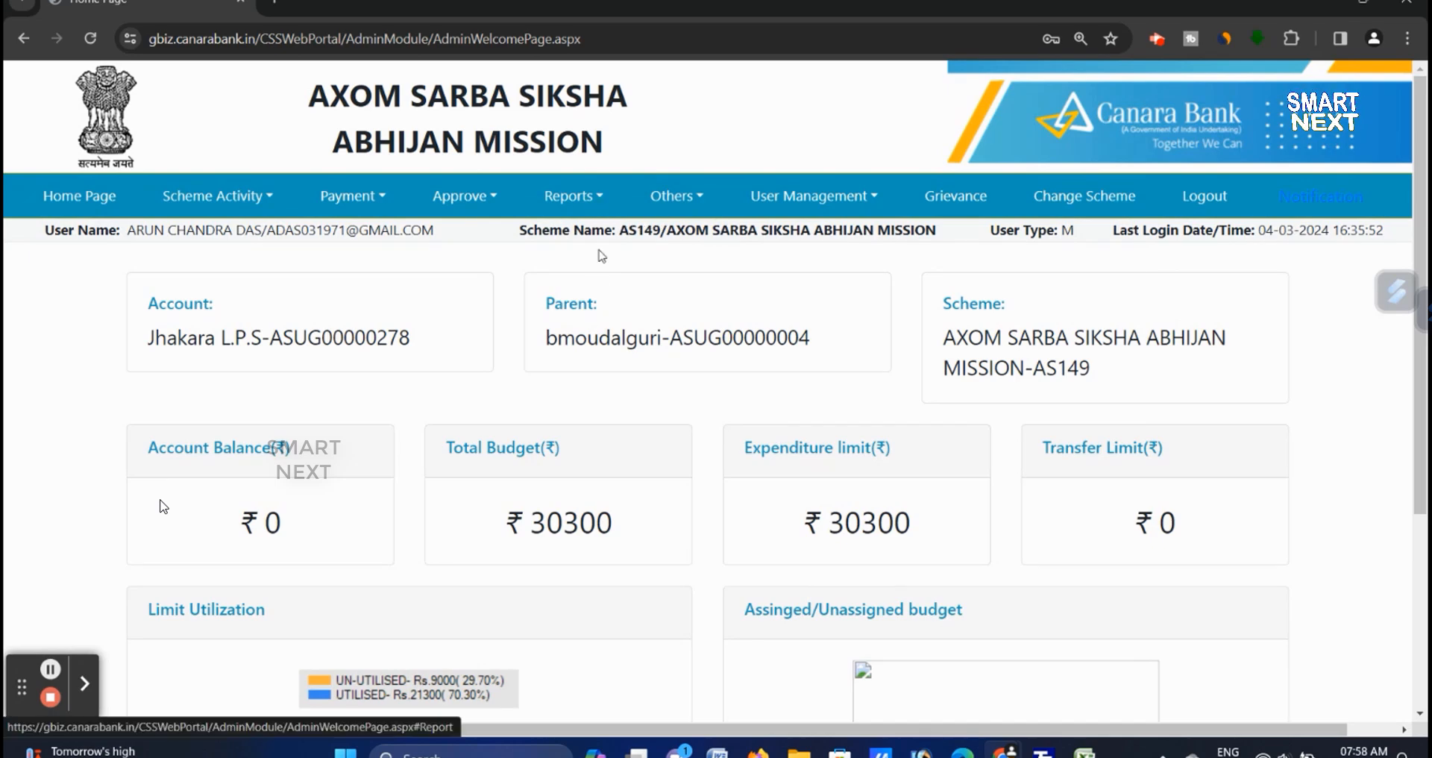
pyautogui.scroll(-2, 602, 256)
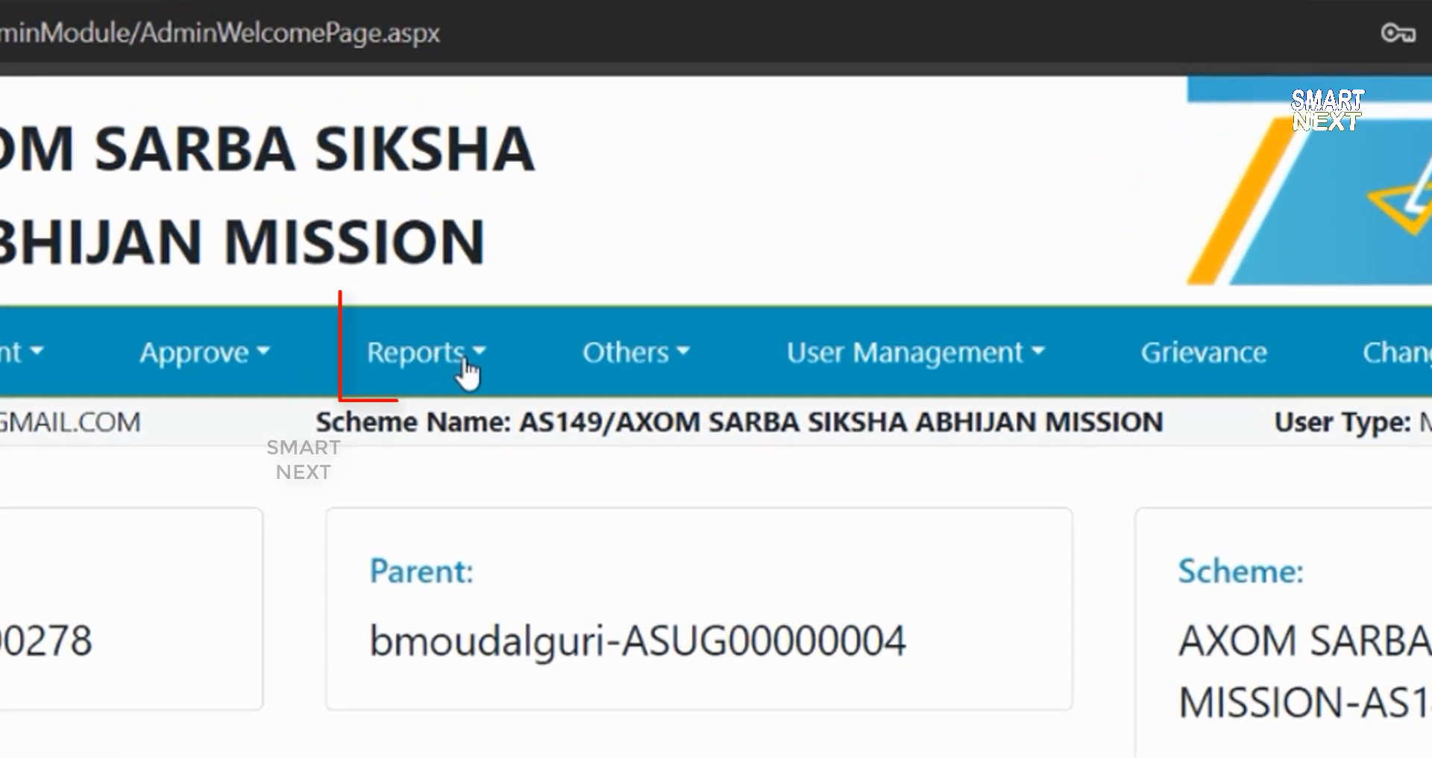
# - Open Component Wise Limit Utilization under Budget/Limit Utilization, select Jhakara L.P.S, and search
pyautogui.click(470, 366)
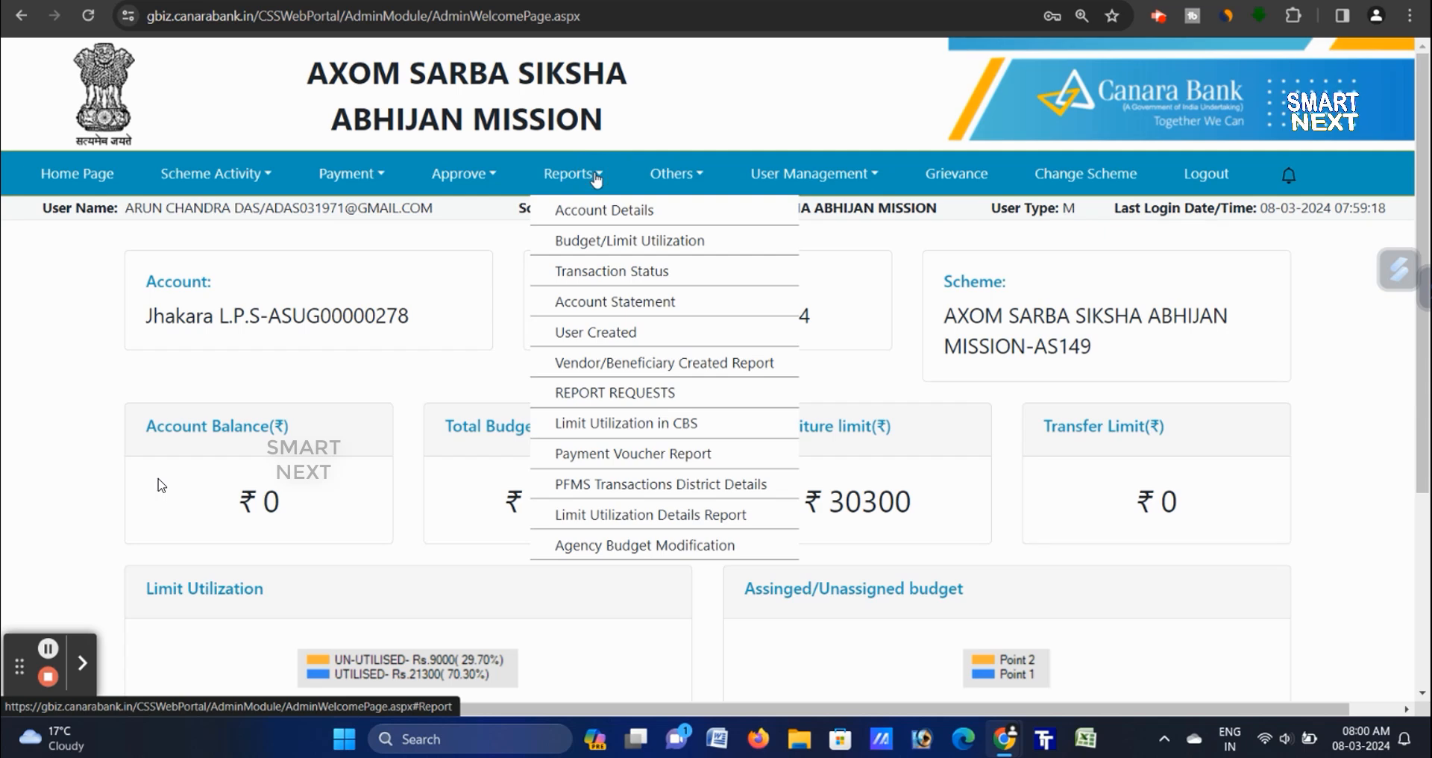
pyautogui.moveTo(613, 246)
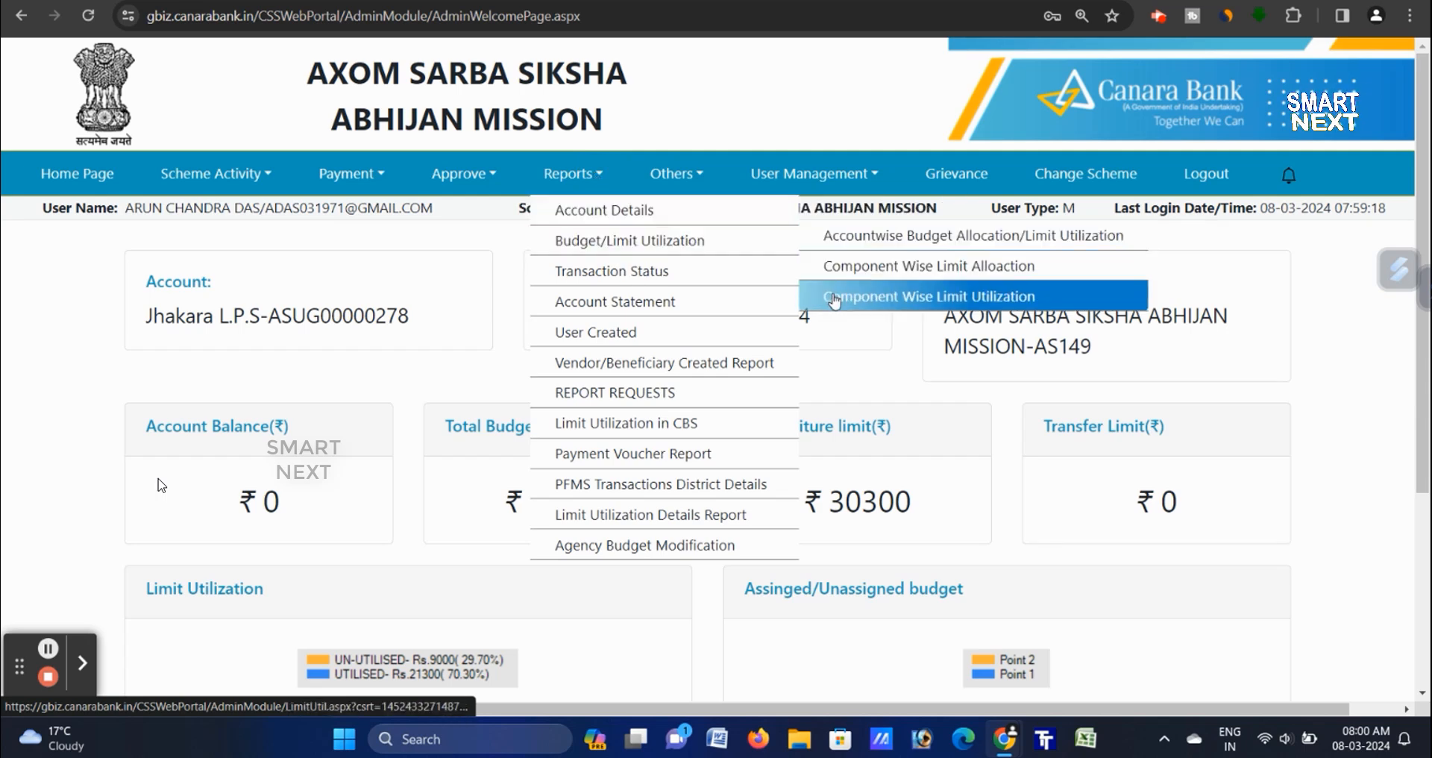
pyautogui.click(834, 298)
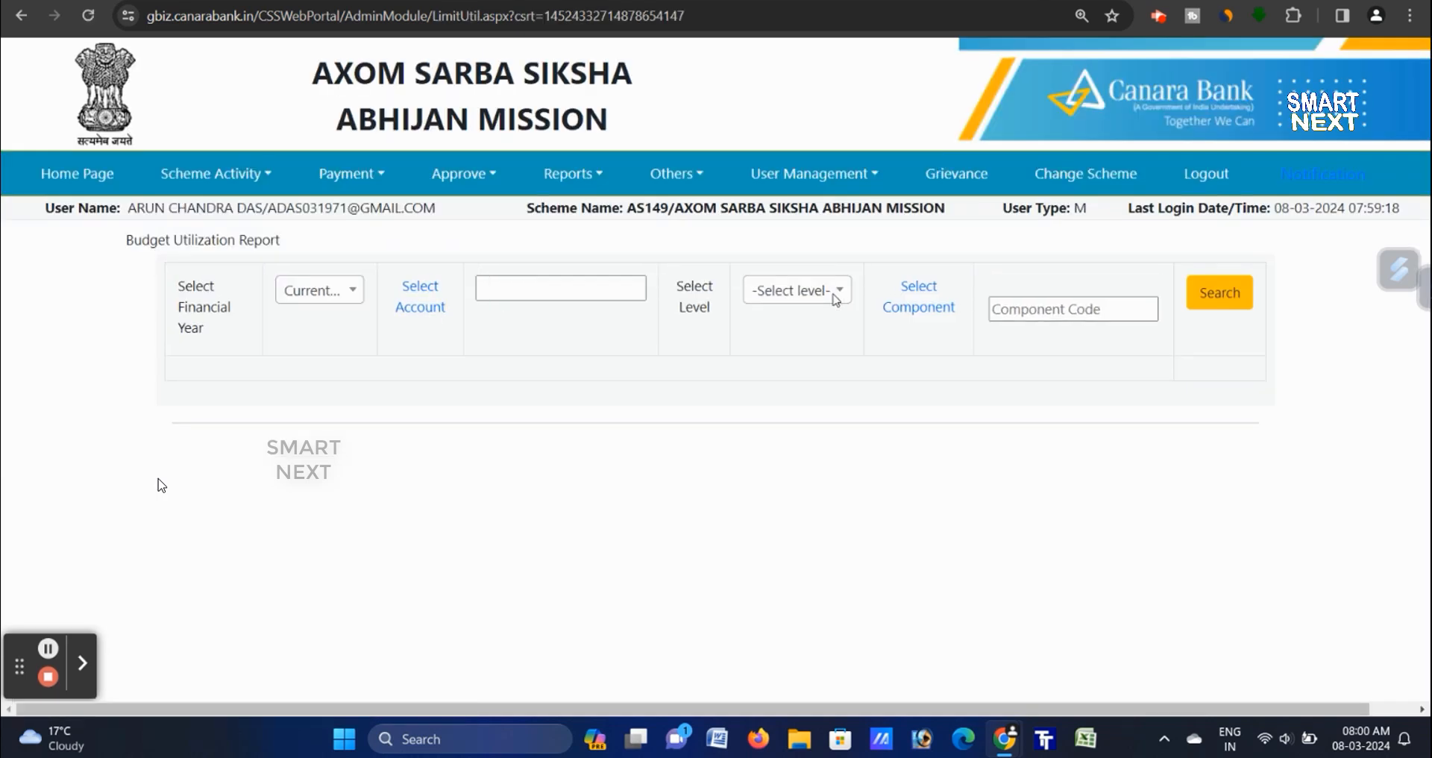
pyautogui.click(434, 319)
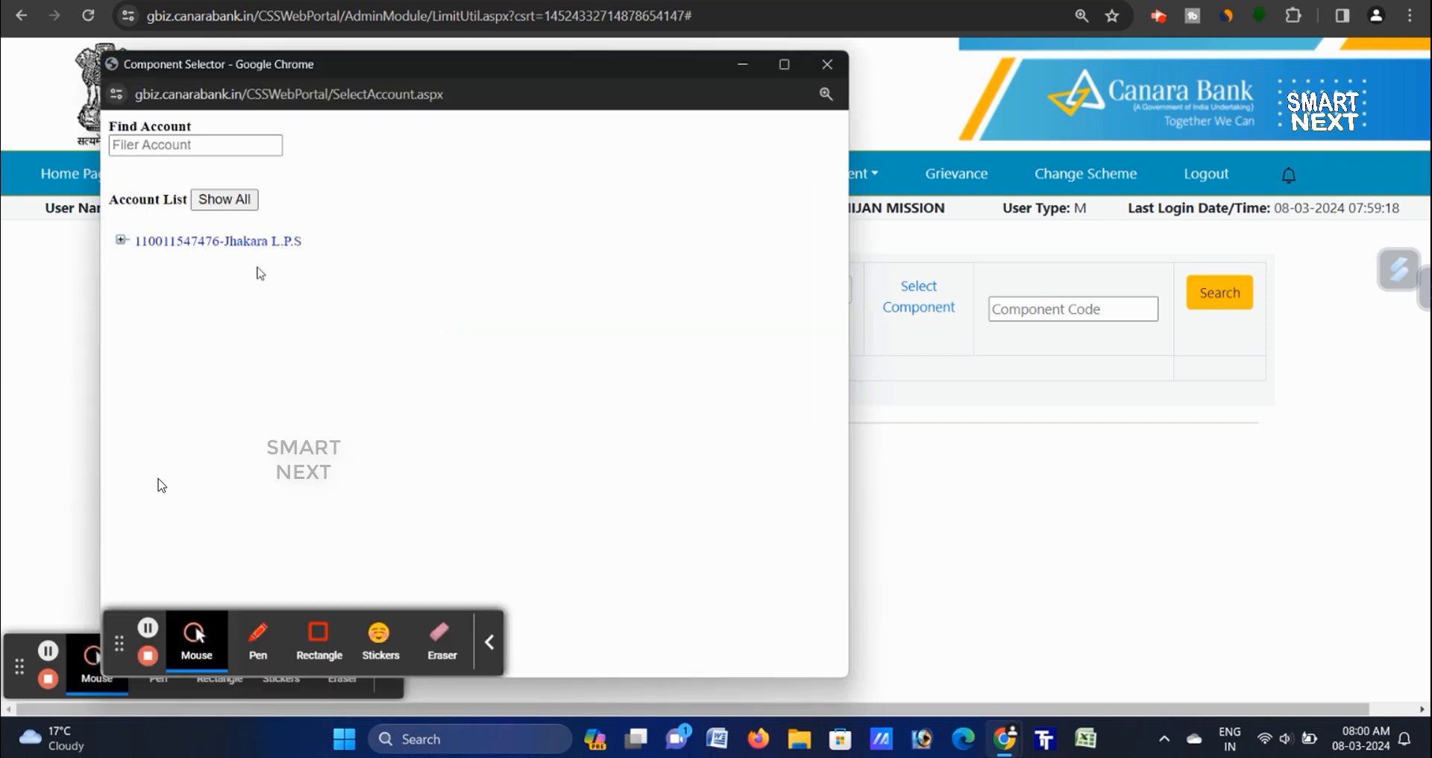
pyautogui.click(236, 242)
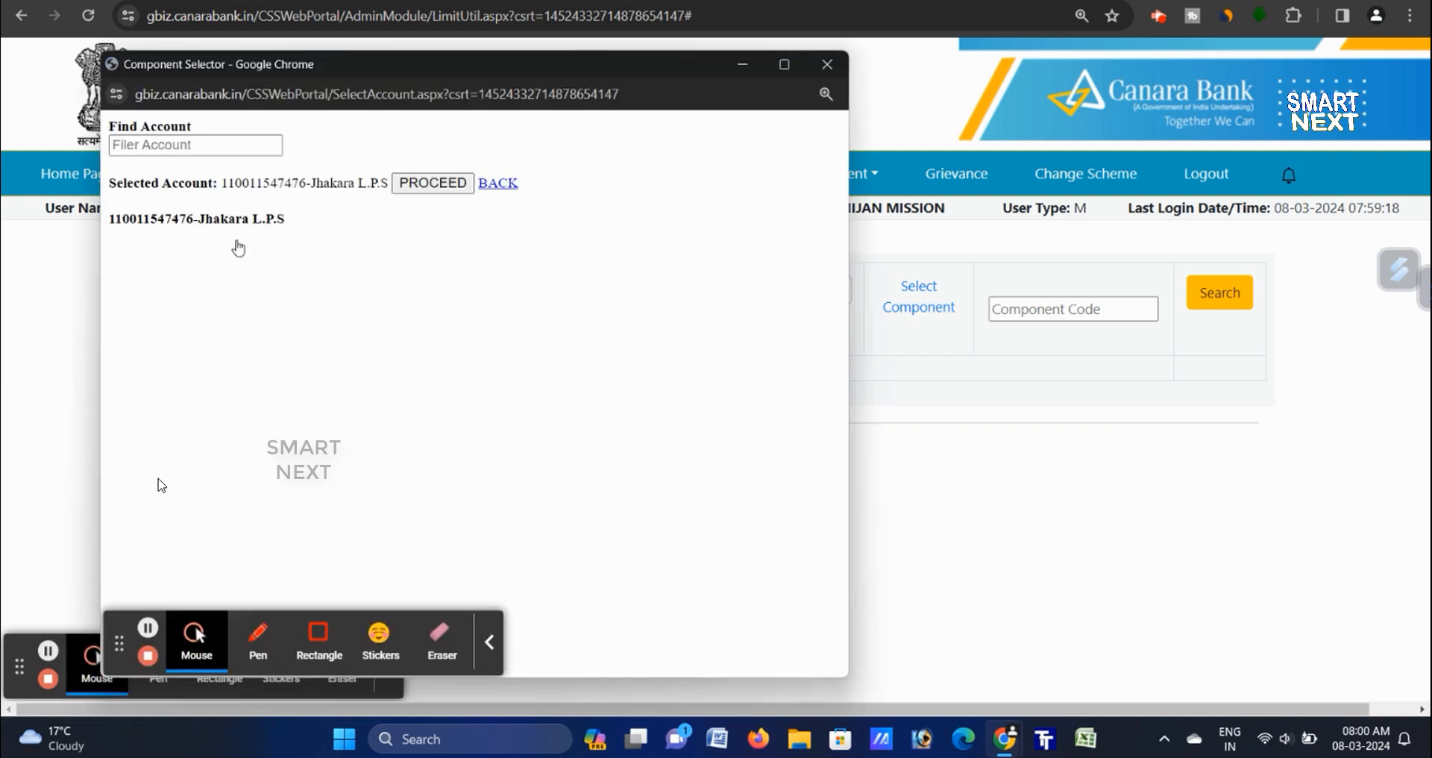
pyautogui.click(423, 184)
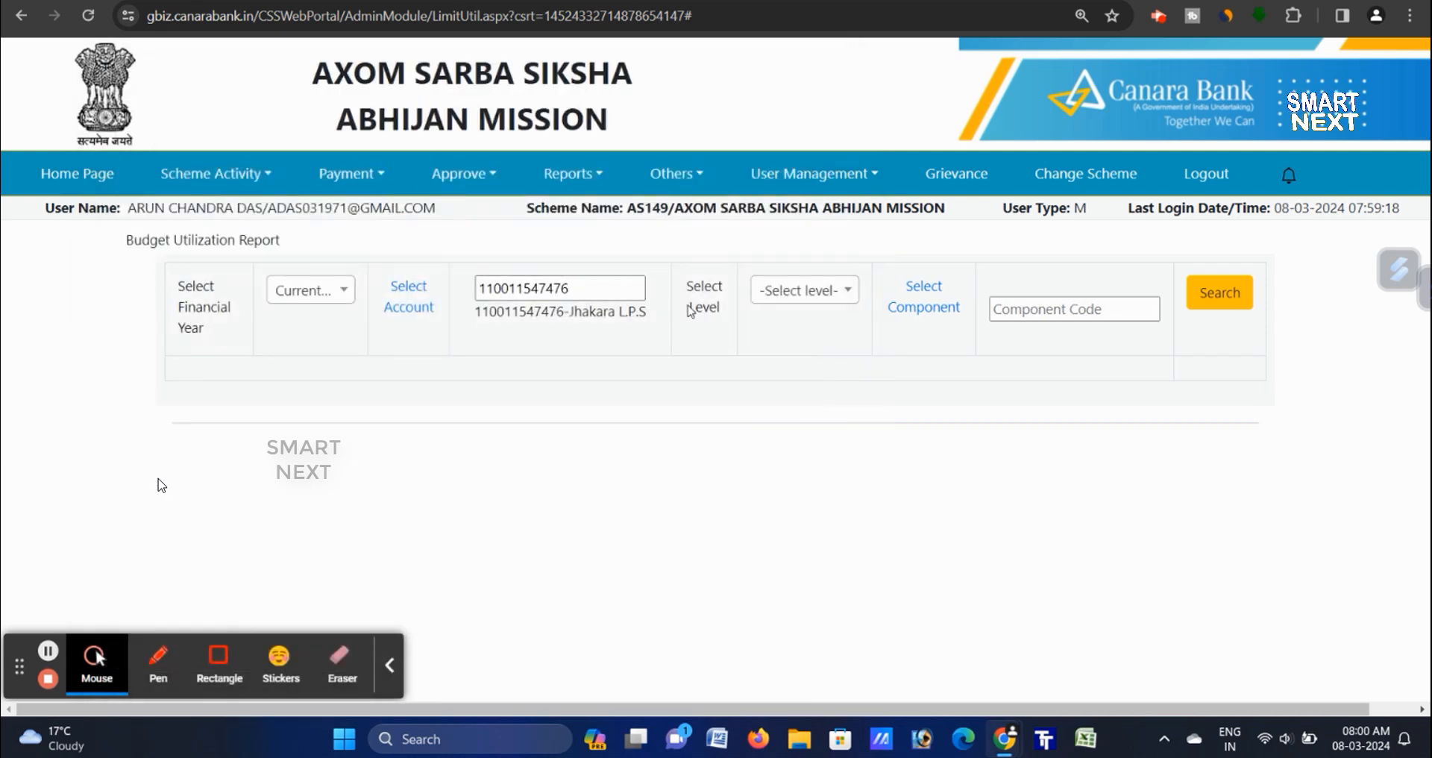
pyautogui.click(1240, 297)
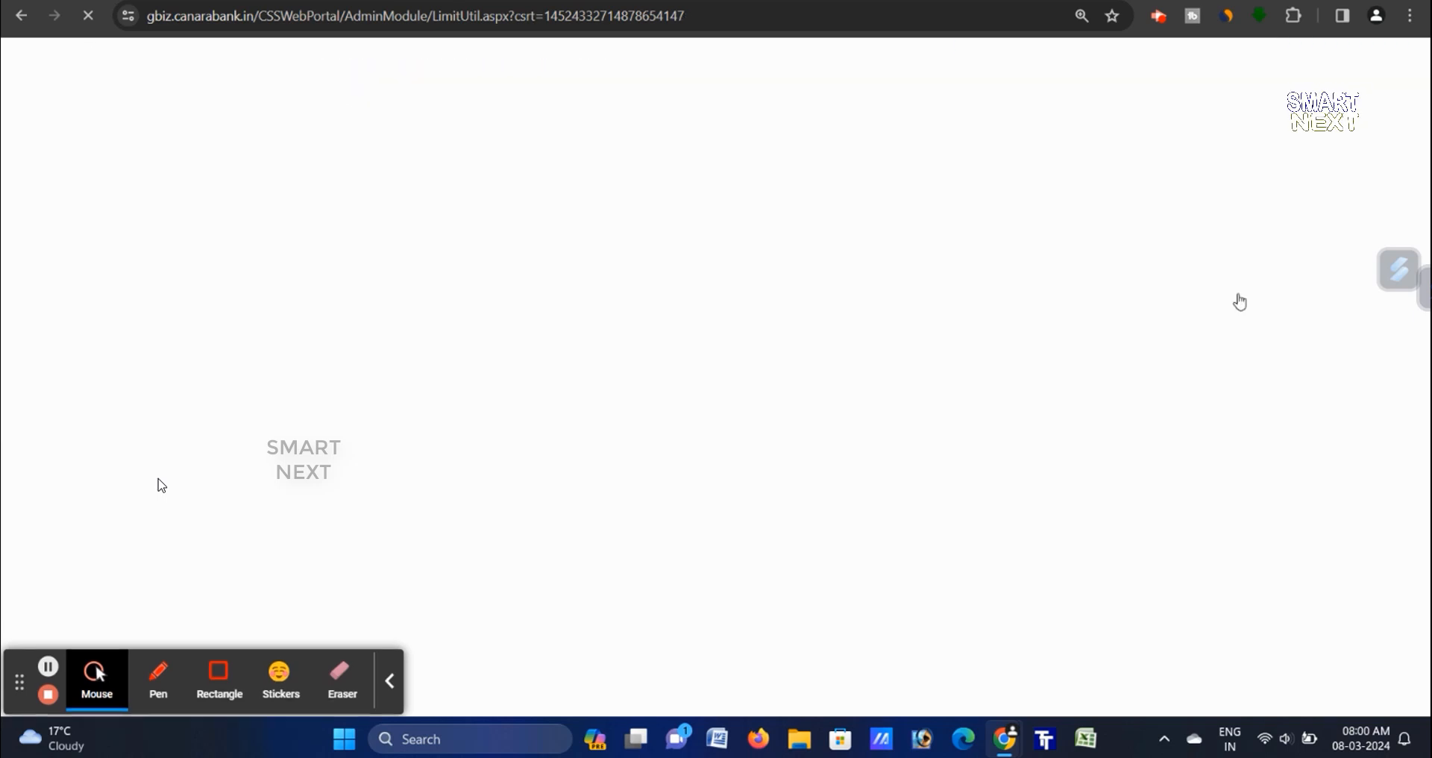
# - Scroll the results and highlight the Component Code and Component column headings
pyautogui.click(390, 680)
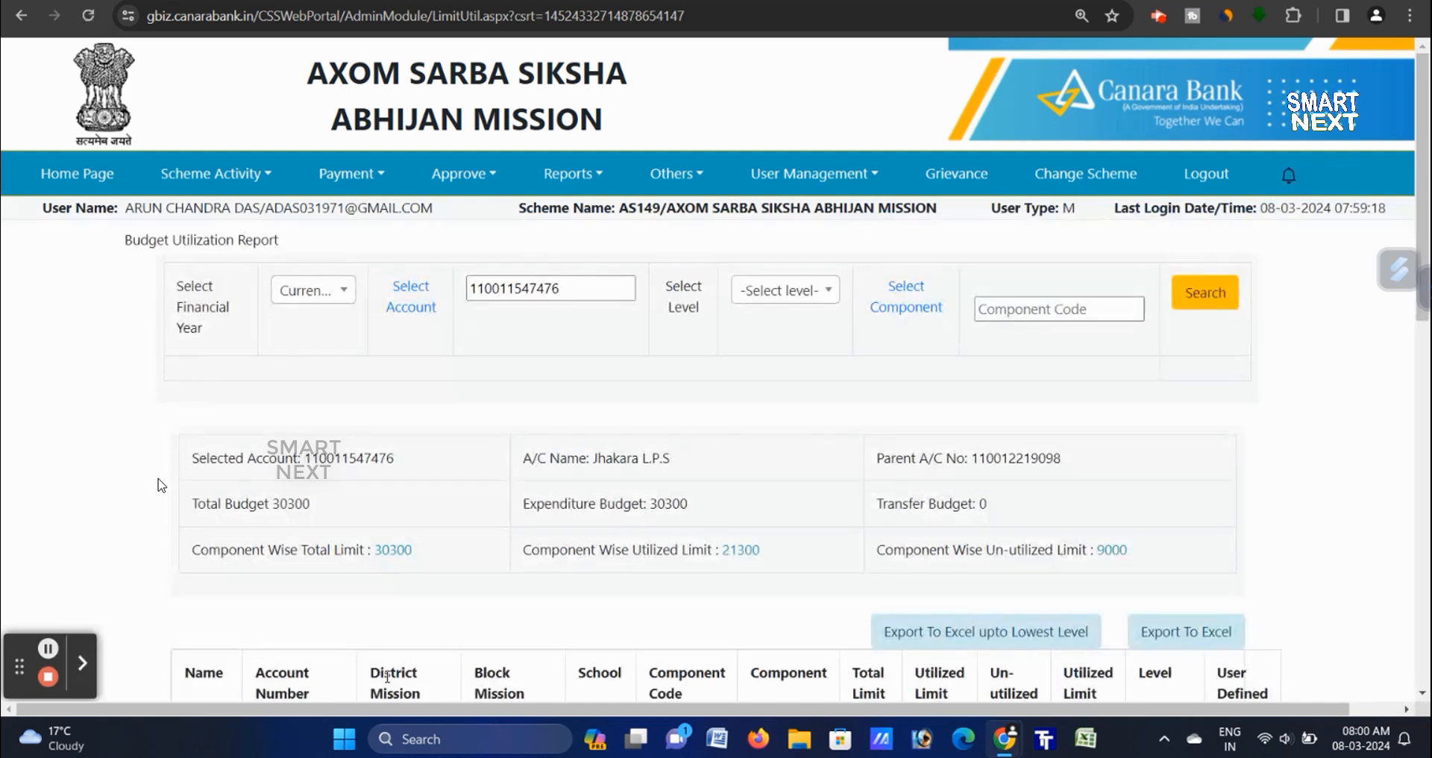
pyautogui.scroll(-5, 158, 486)
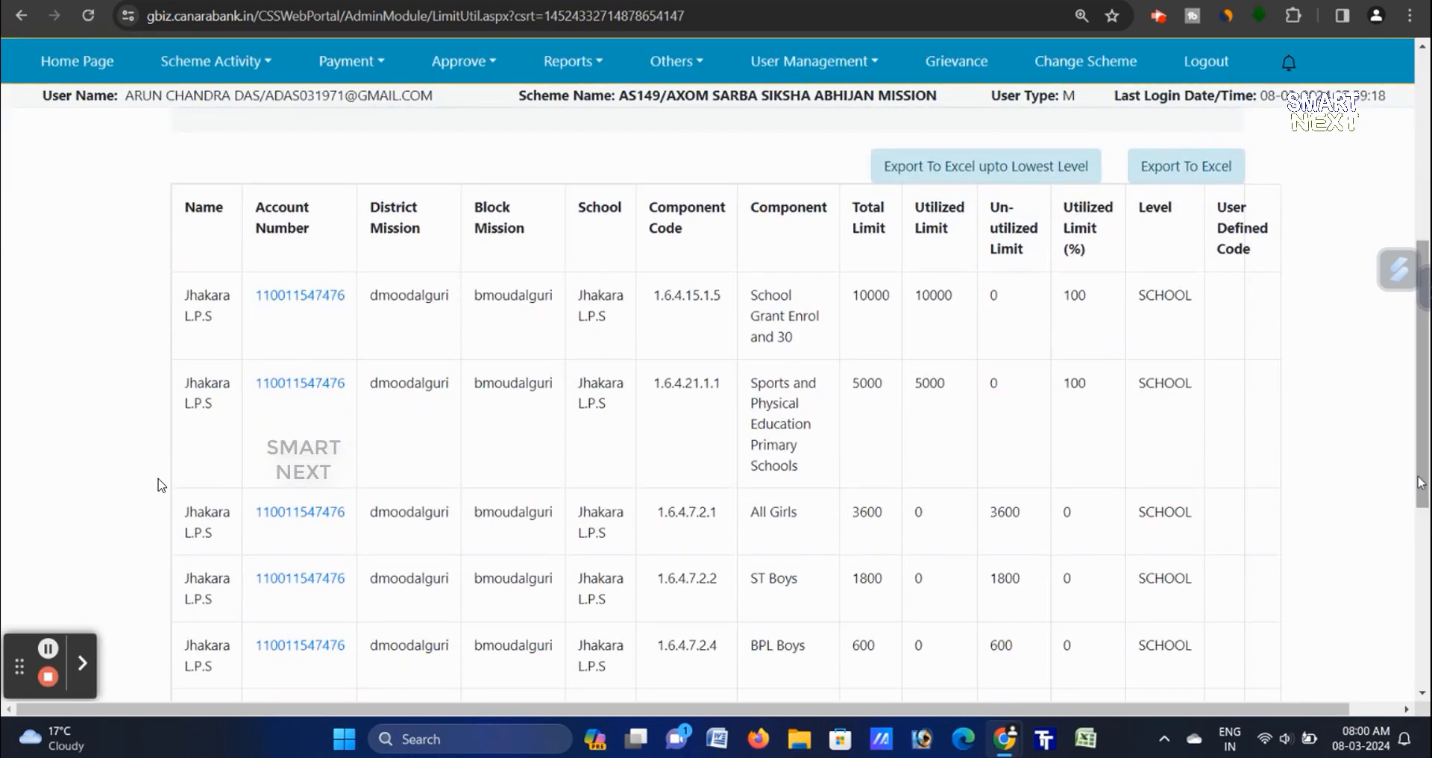
pyautogui.moveTo(1423, 483); pyautogui.dragTo(1423, 558)
pyautogui.scroll(-3, 159, 485)
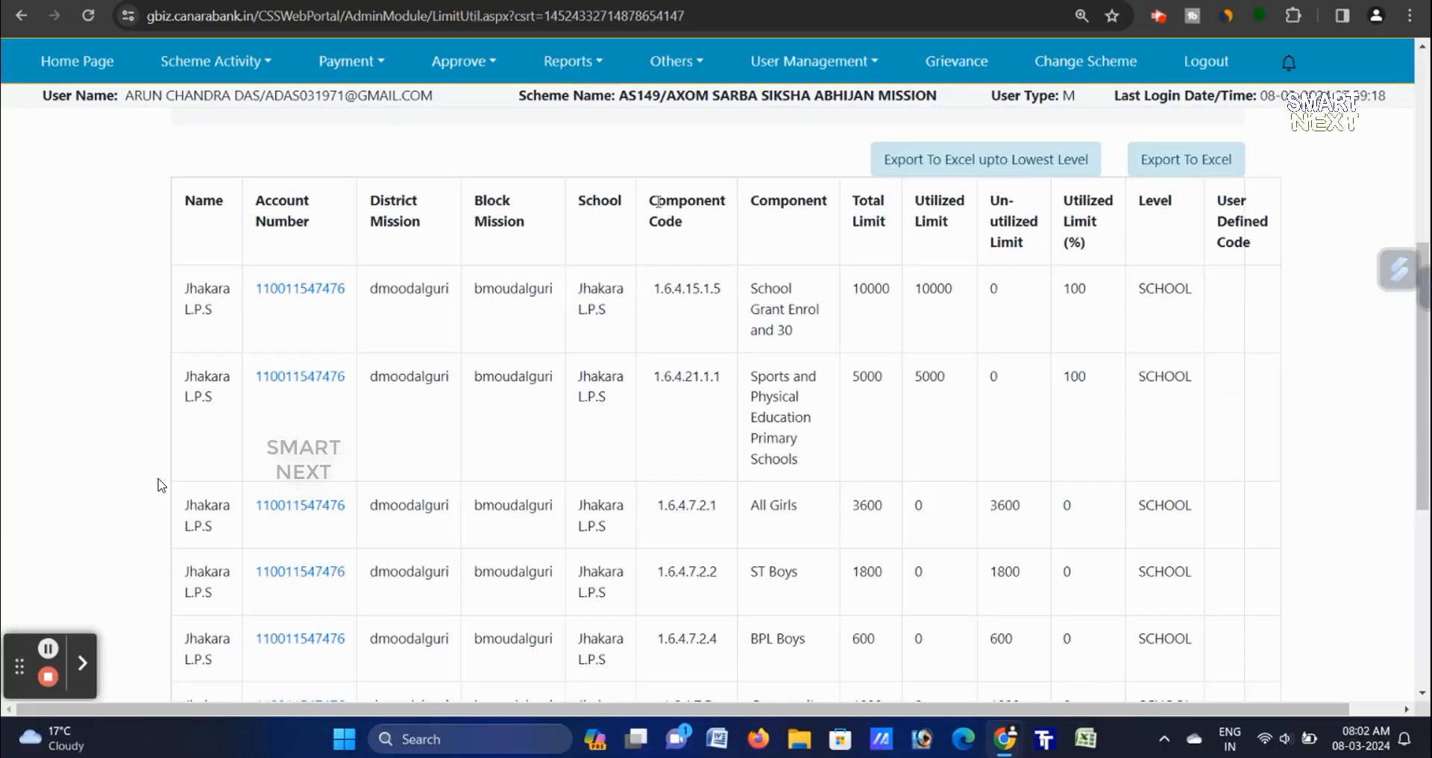
pyautogui.moveTo(643, 196); pyautogui.dragTo(696, 230)
pyautogui.click(795, 236)
pyautogui.moveTo(759, 192); pyautogui.dragTo(837, 227)
pyautogui.click(822, 345)
# - Point out the All Girls row, the 100 percent utilization value, and Training of SMC utilization
pyautogui.scroll(-2, 751, 388)
pyautogui.scroll(-1, 751, 388)
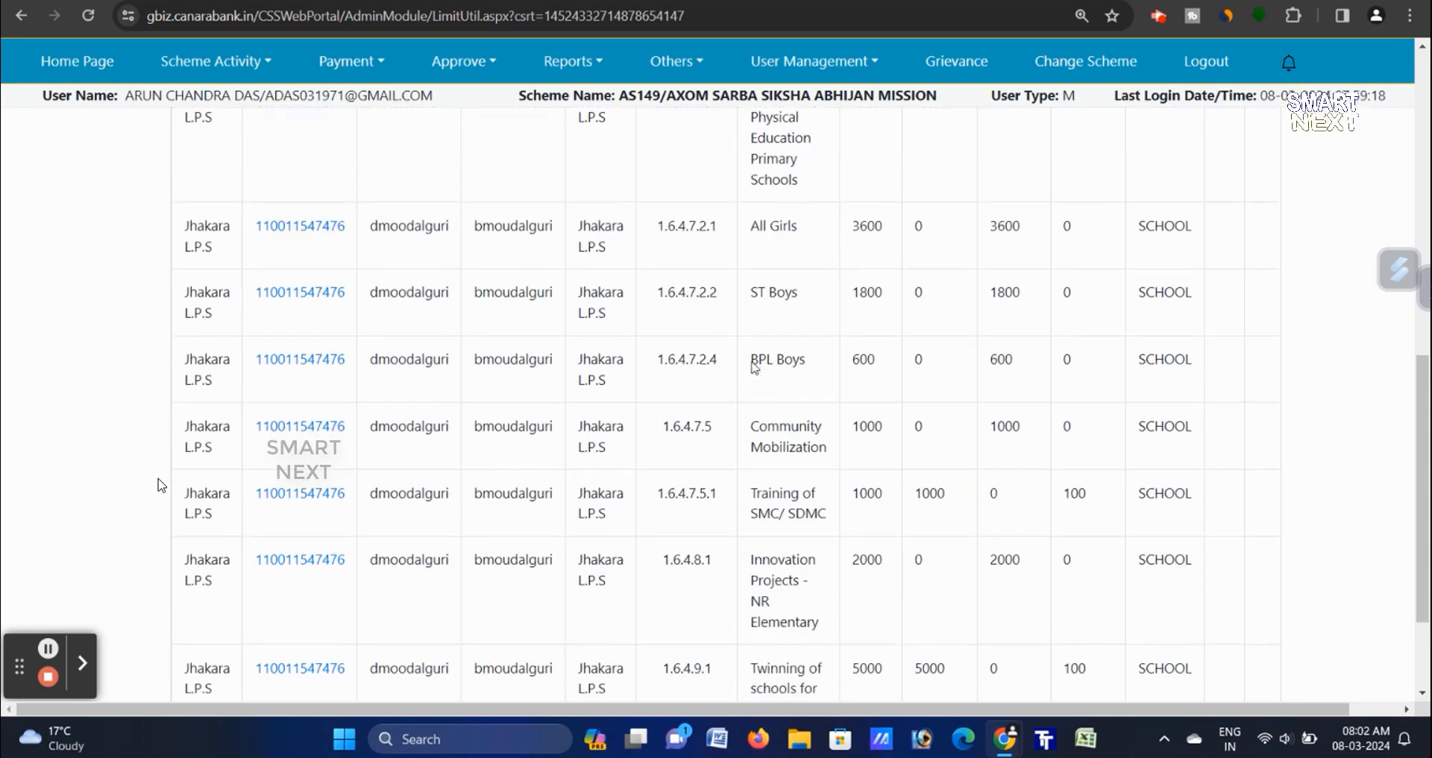
pyautogui.moveTo(658, 225); pyautogui.dragTo(1074, 237)
pyautogui.click(1074, 237)
pyautogui.scroll(2, 1077, 243)
pyautogui.click(1062, 285)
pyautogui.doubleClick(1075, 288)
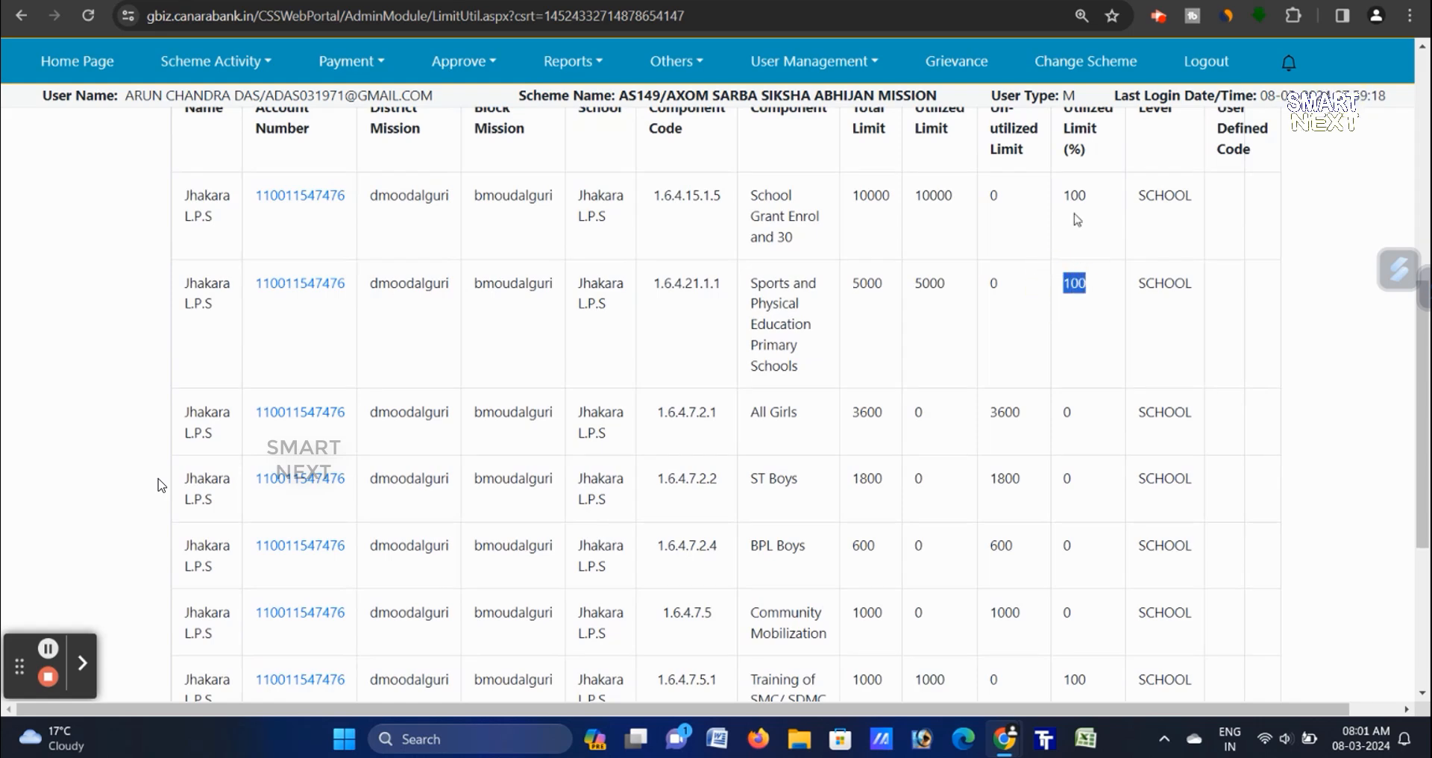
pyautogui.doubleClick(1076, 196)
pyautogui.click(1096, 229)
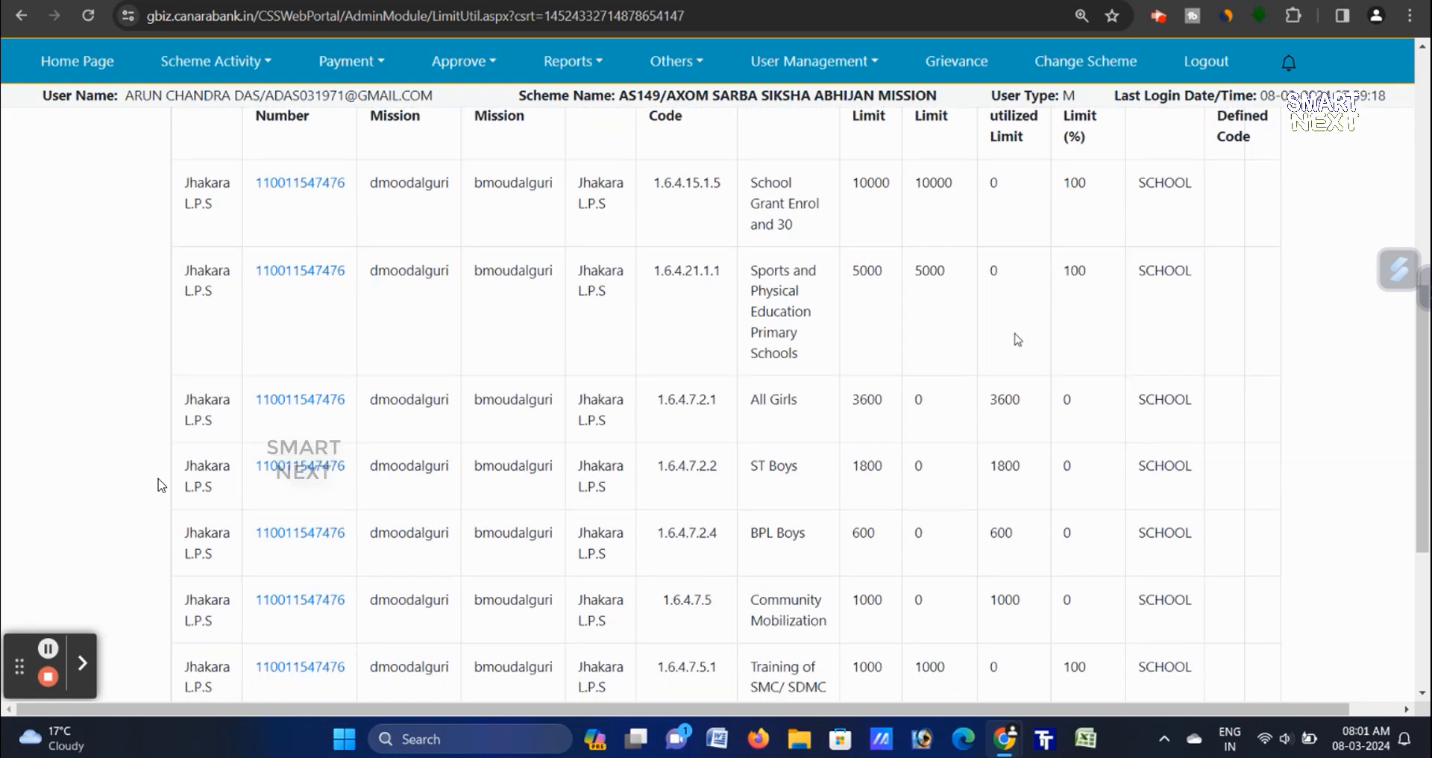
pyautogui.scroll(-3, 1016, 335)
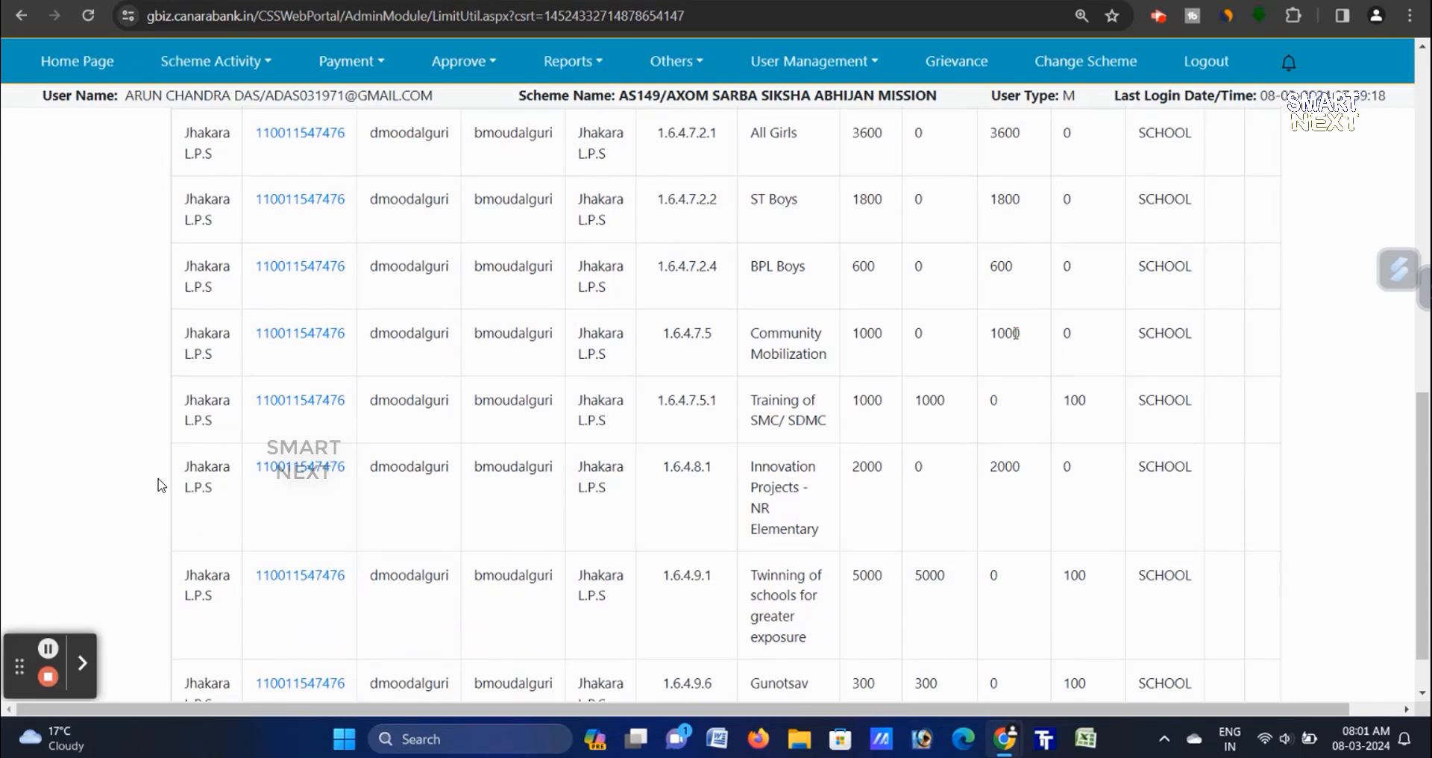
pyautogui.moveTo(1070, 401); pyautogui.dragTo(1094, 413)
pyautogui.click(1094, 410)
# - Highlight components All Girls (1.6.4.7.2.1), ST Boys, BPL Boys, and Community Mobilization (1.6.4.7.5)
pyautogui.moveTo(749, 138); pyautogui.dragTo(805, 140)
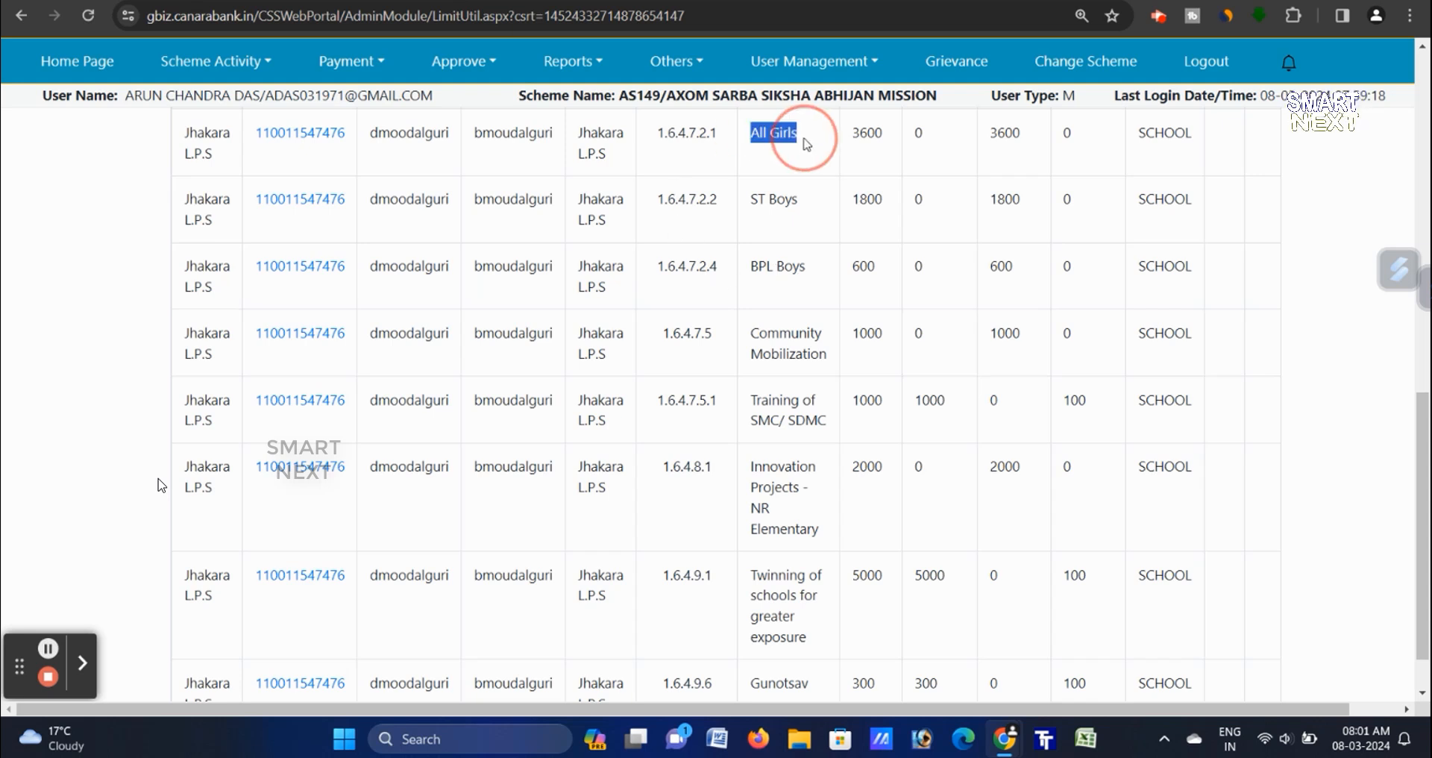
pyautogui.click(753, 195)
pyautogui.scroll(1, 738, 270)
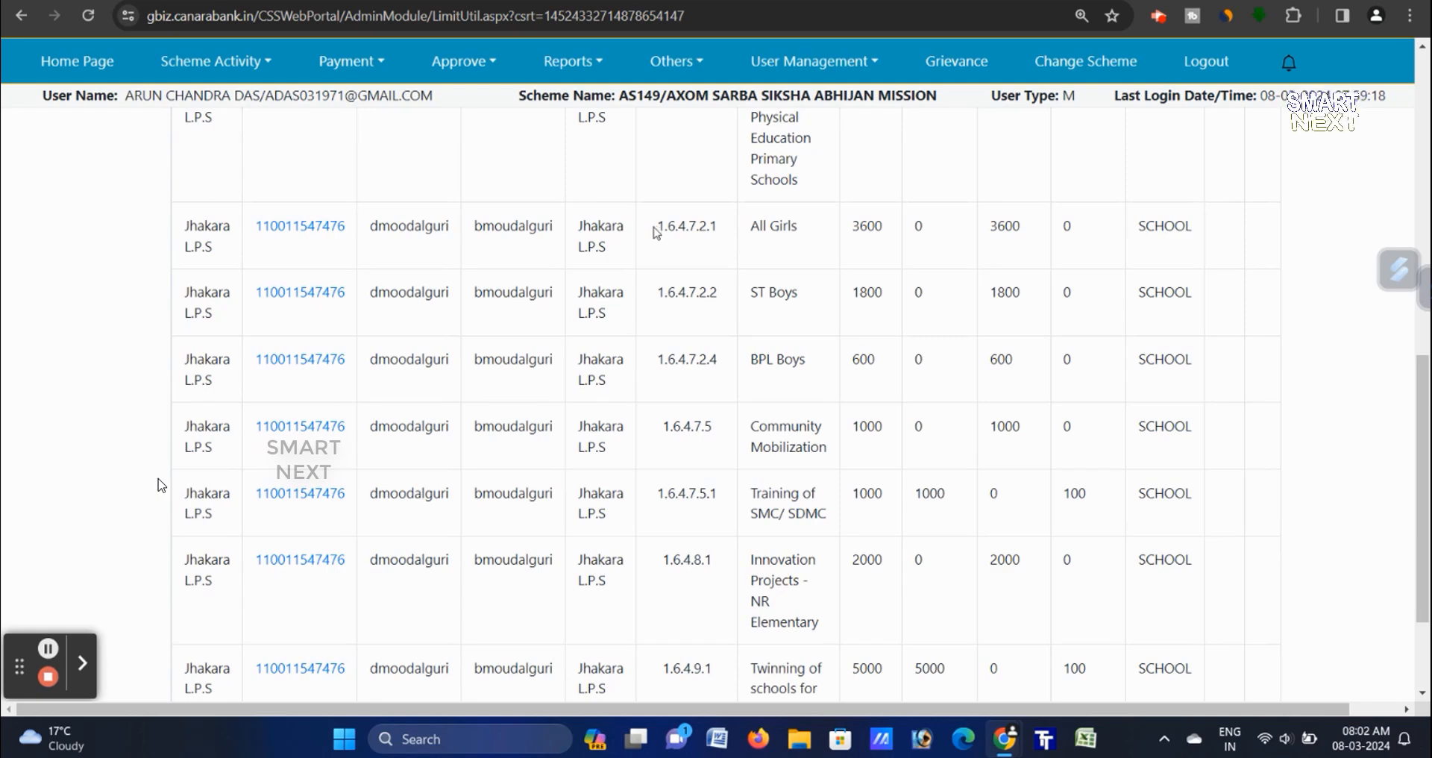
pyautogui.moveTo(656, 226); pyautogui.dragTo(731, 230)
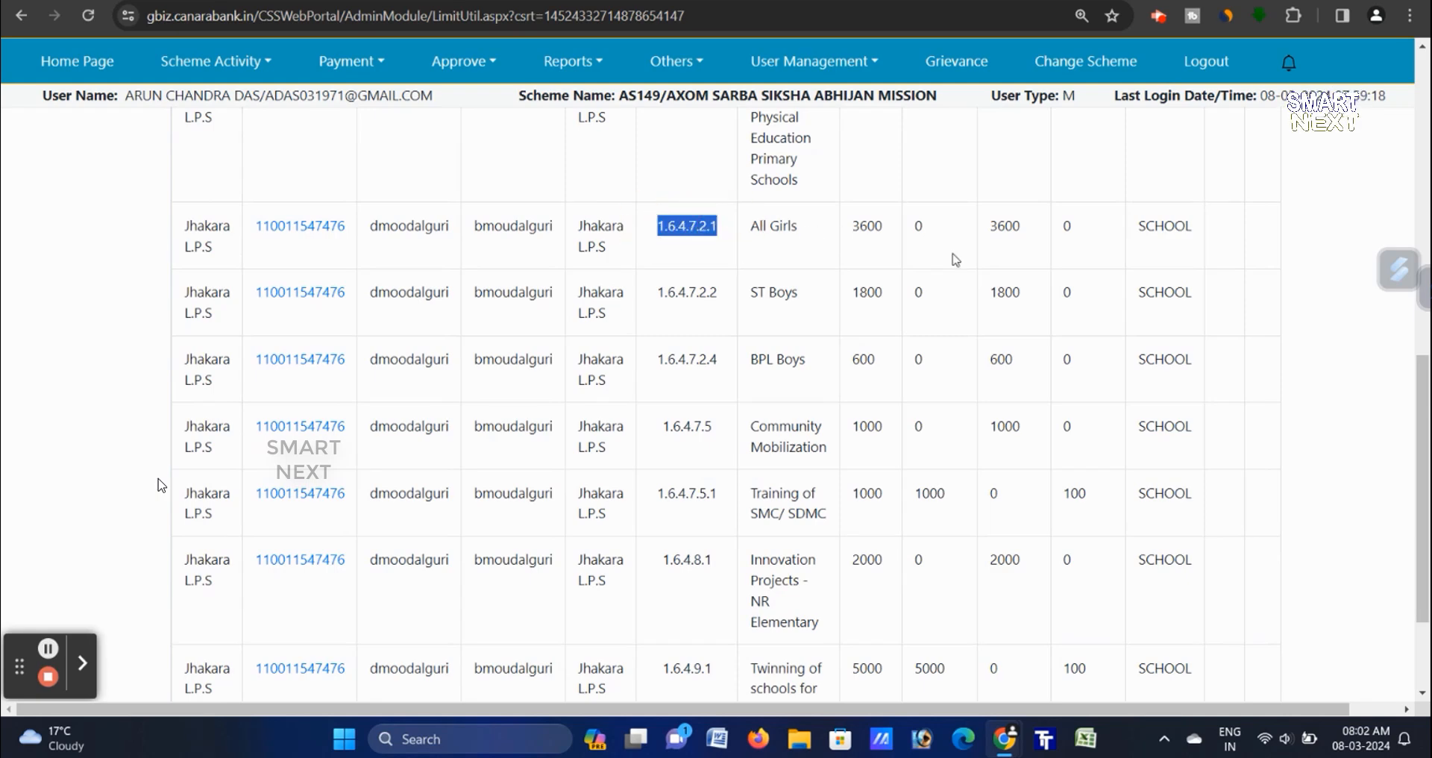
pyautogui.moveTo(749, 199); pyautogui.dragTo(809, 200)
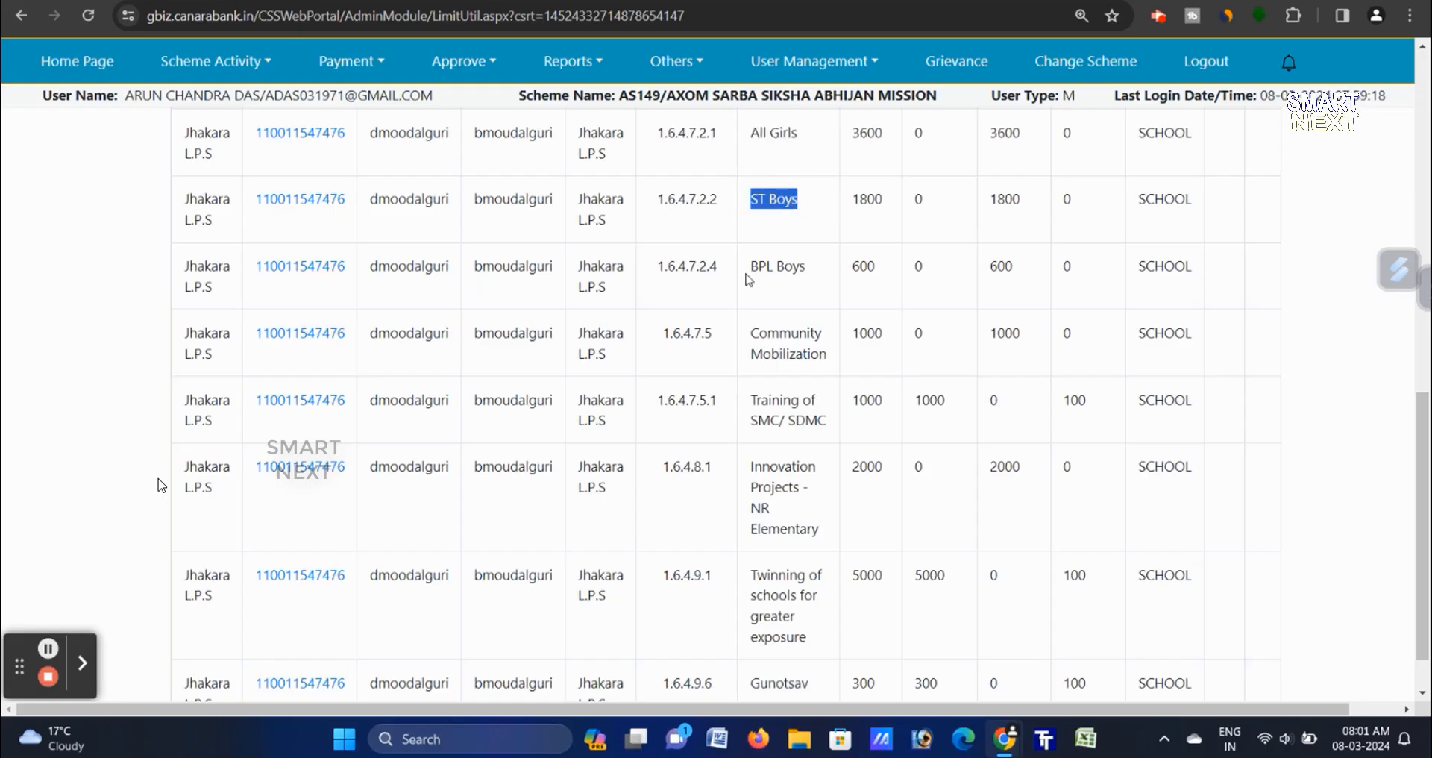
pyautogui.moveTo(747, 270); pyautogui.dragTo(823, 288)
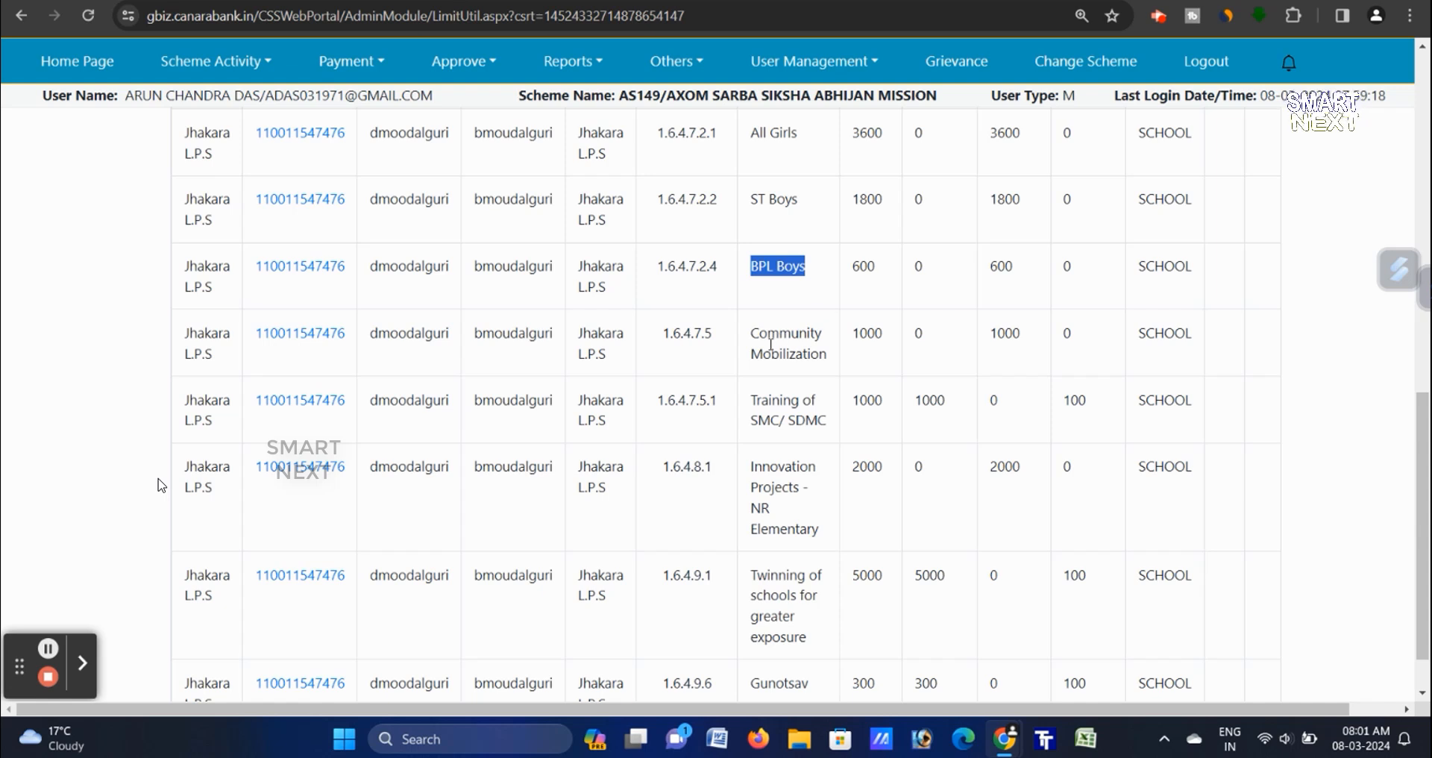
pyautogui.moveTo(754, 332); pyautogui.dragTo(825, 349)
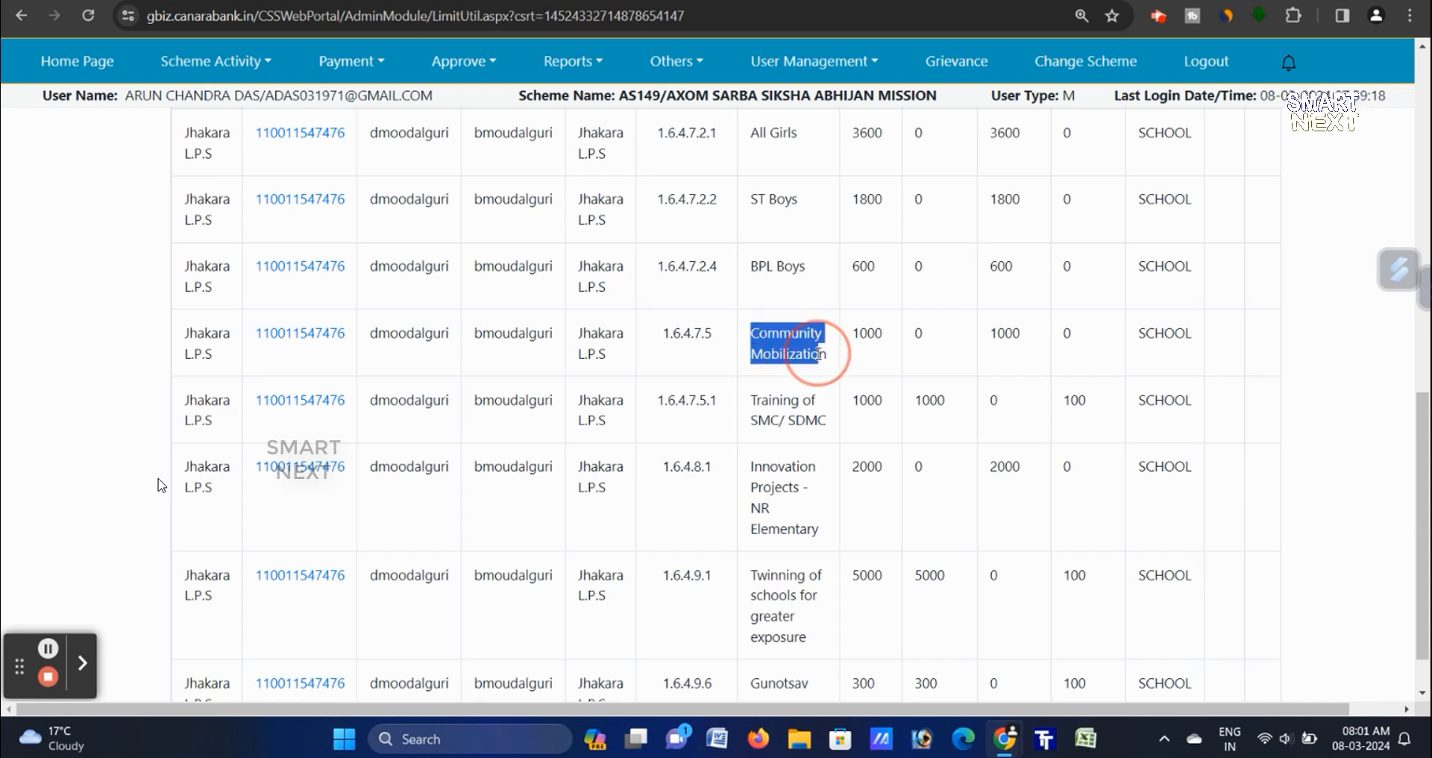
pyautogui.click(944, 365)
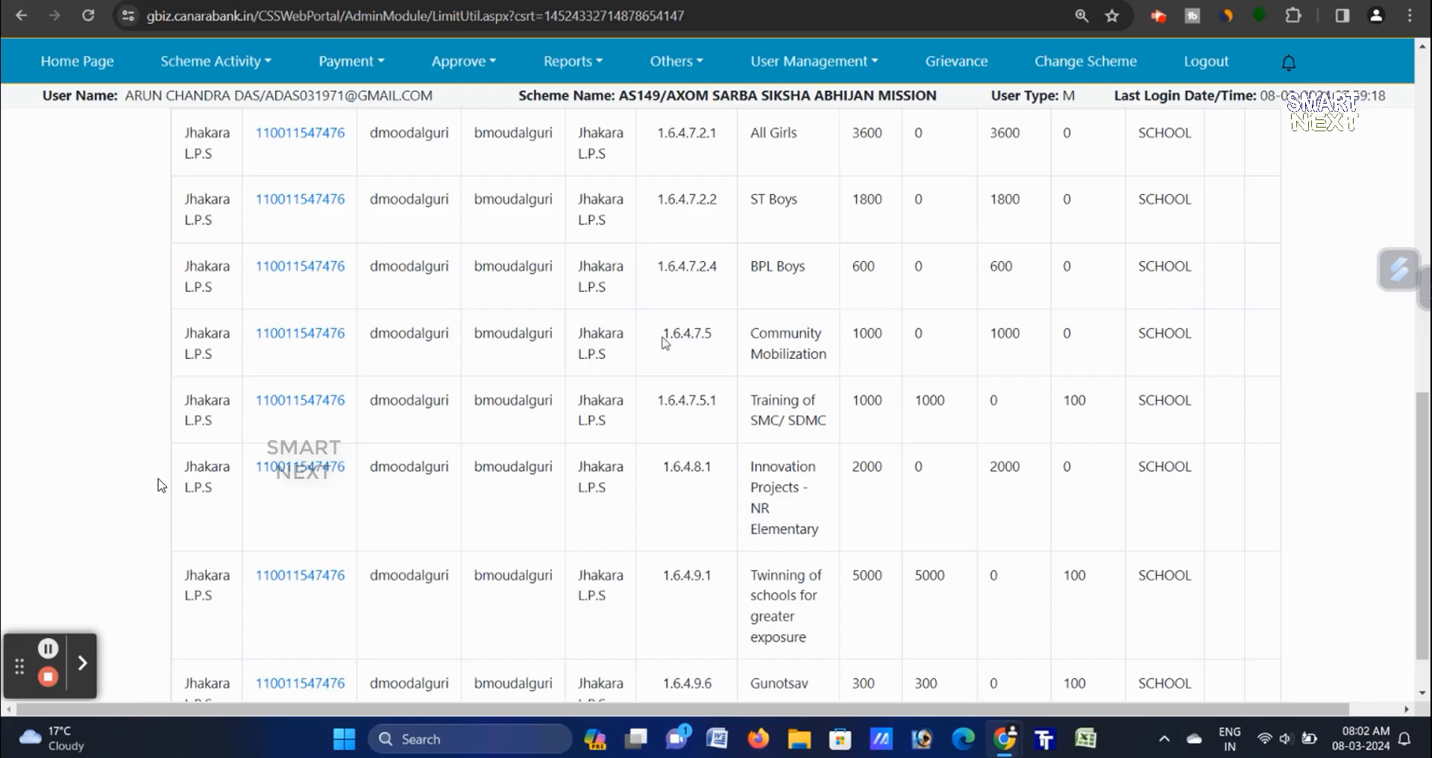
pyautogui.moveTo(661, 337); pyautogui.dragTo(826, 339)
pyautogui.click(935, 345)
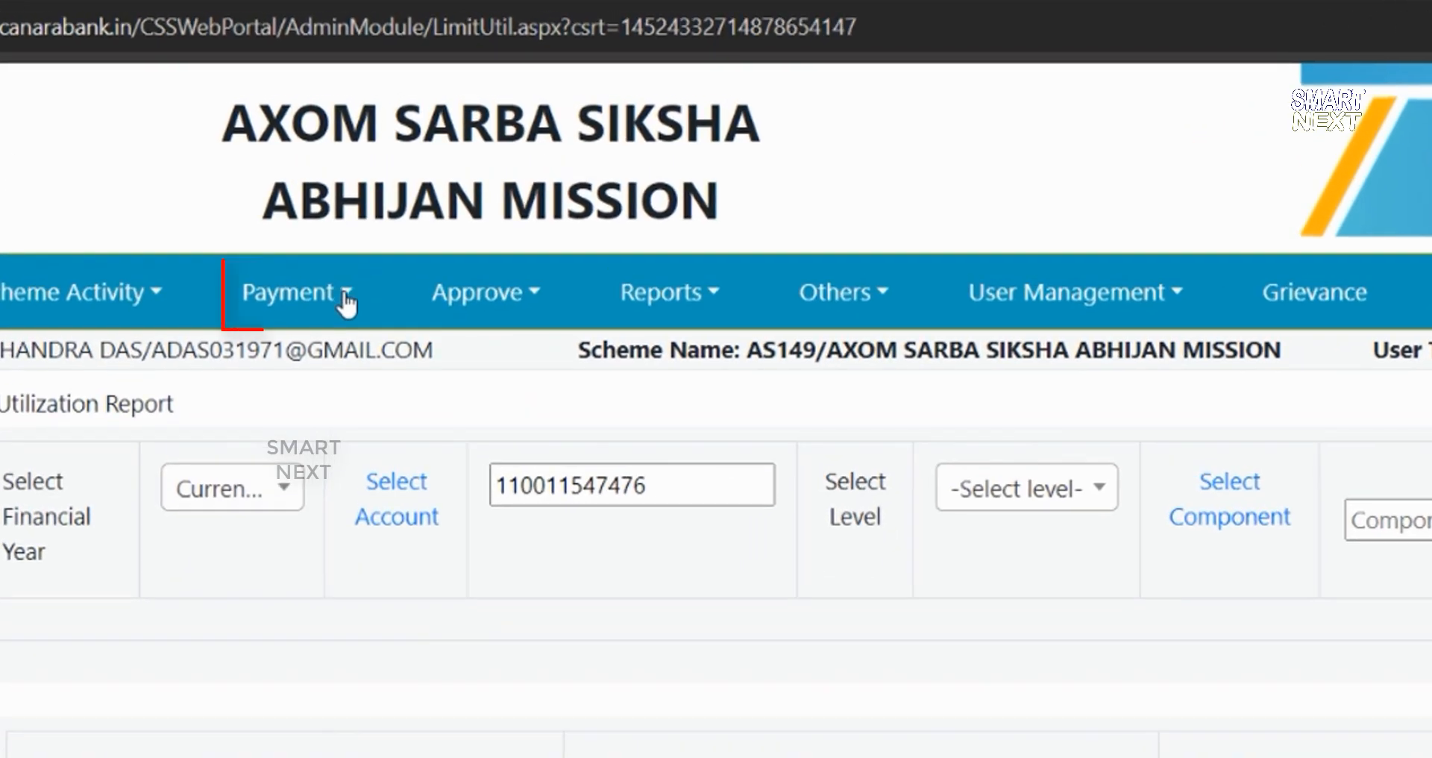
# - Open Payment > Payment File > Initiate Payment and scroll down the new payment form
pyautogui.click(377, 181)
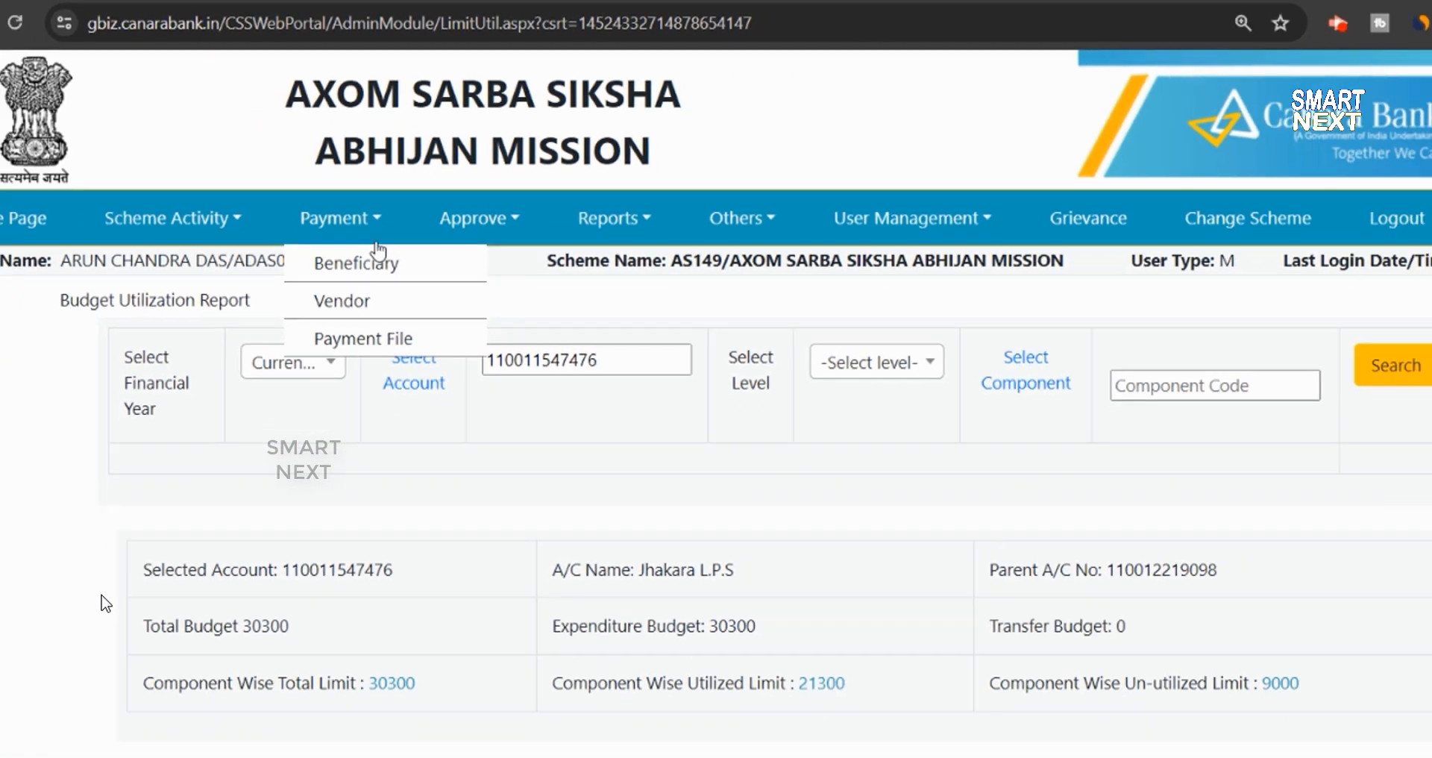
pyautogui.moveTo(353, 452)
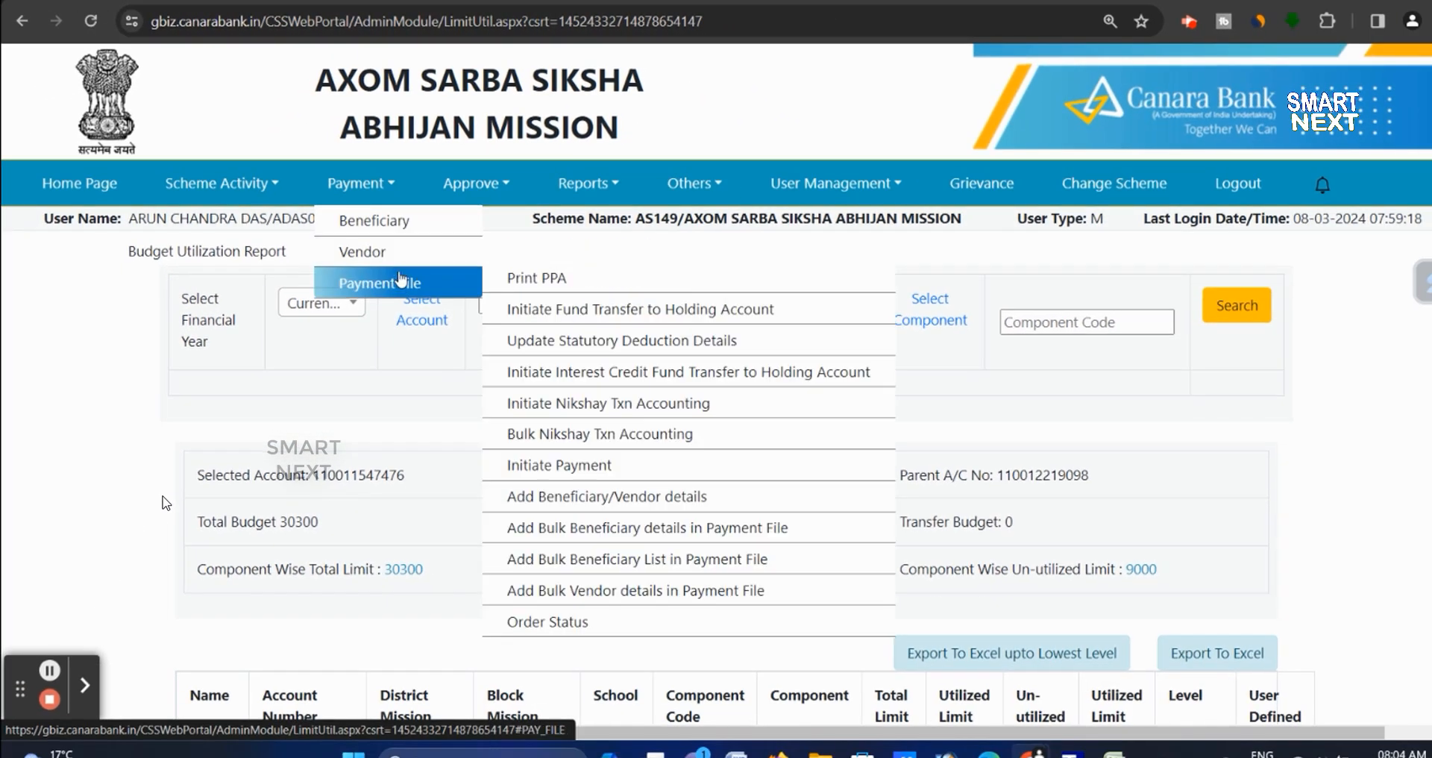
pyautogui.click(564, 466)
pyautogui.scroll(-4, 752, 419)
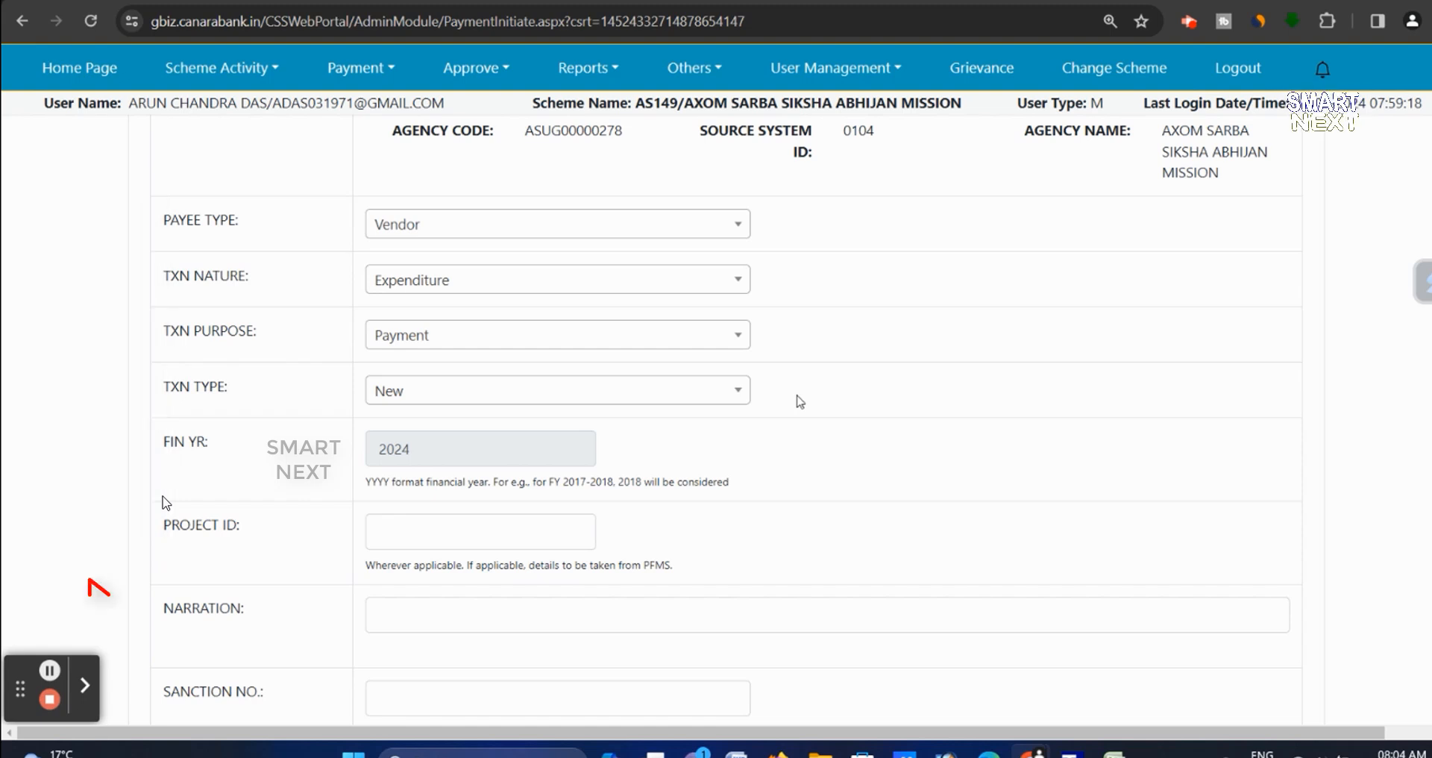
# - Enter narration 'Uniform, Innovation Project', sanction no. JLPS/PPA/03, and sanction date 08/03/2024
pyautogui.scroll(-2, 801, 401)
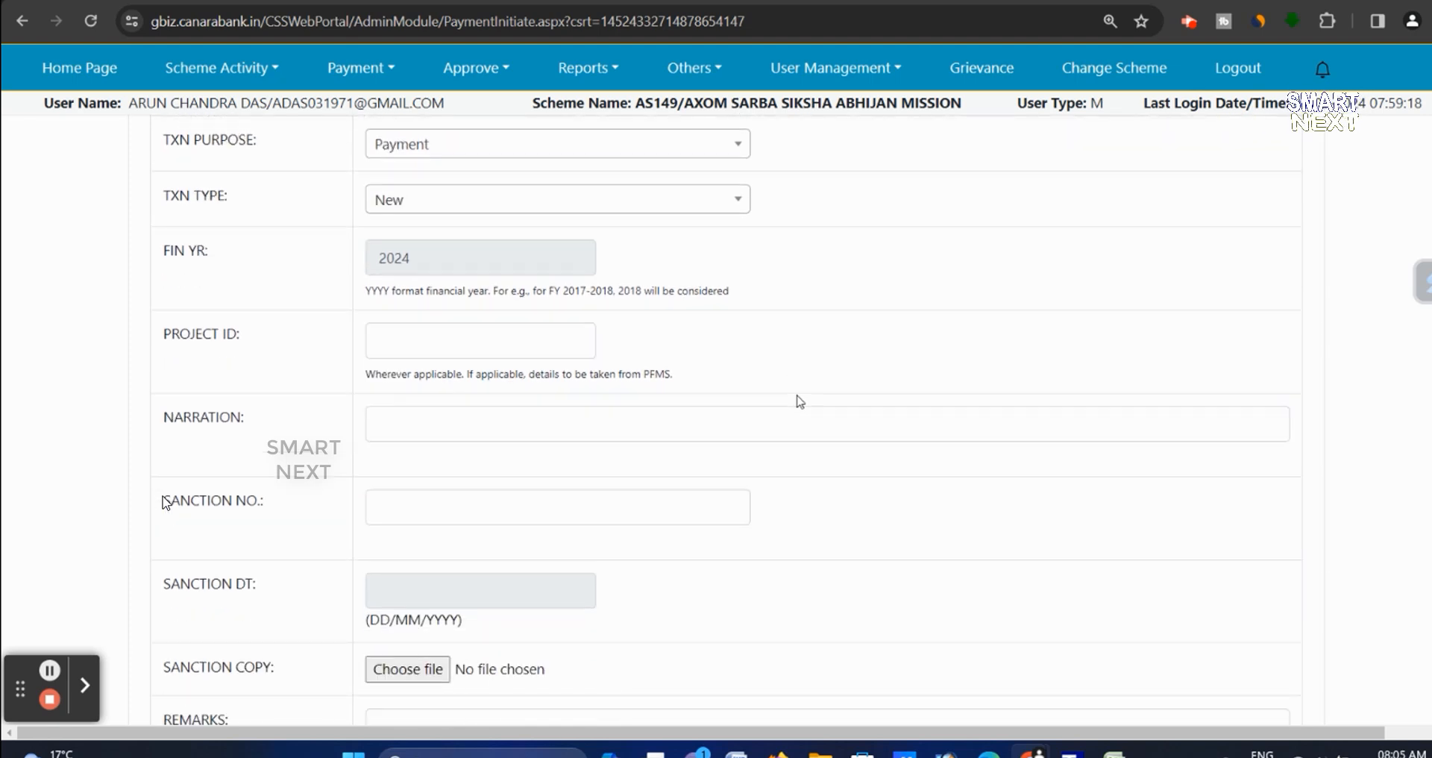
pyautogui.scroll(-1, 435, 402)
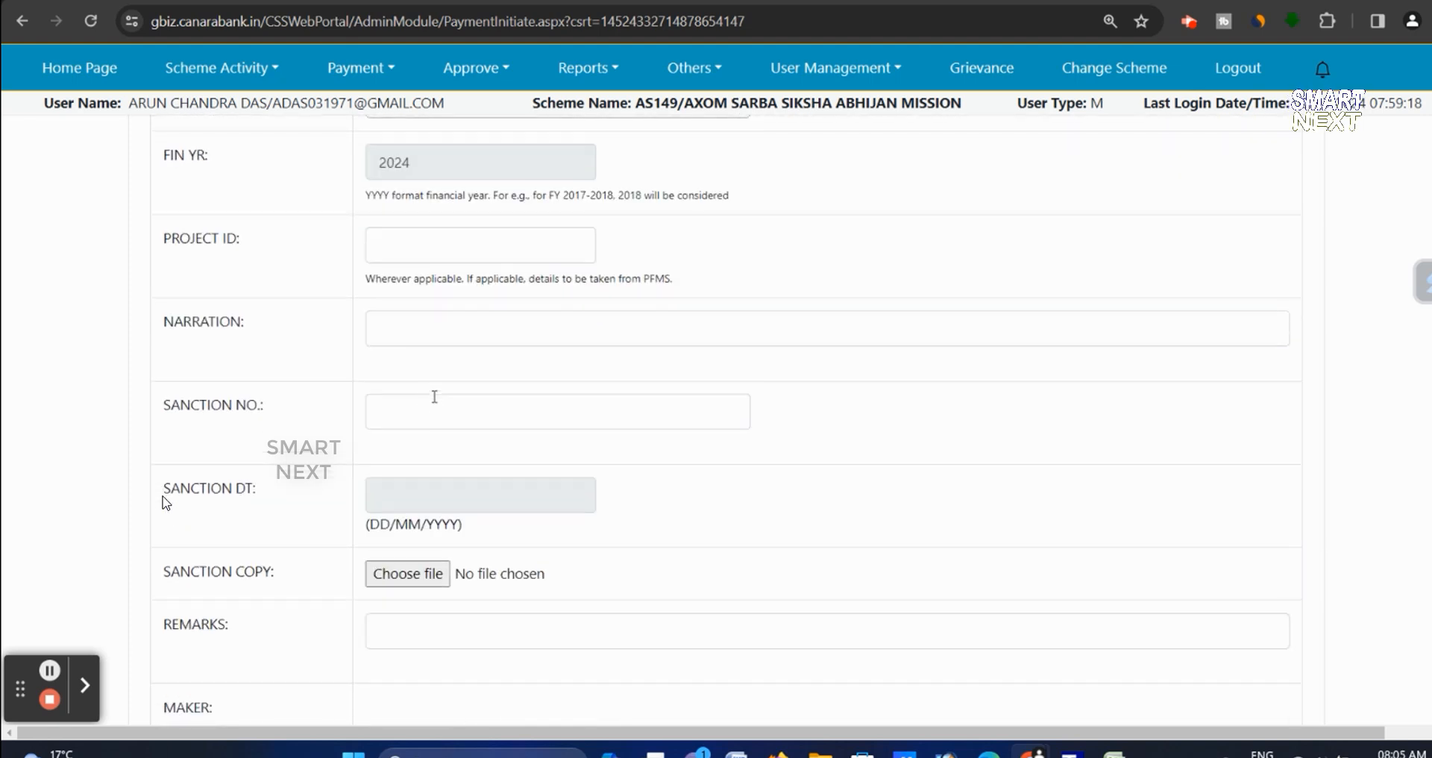
pyautogui.click(424, 333)
pyautogui.write('Uniform, Innovation Project')
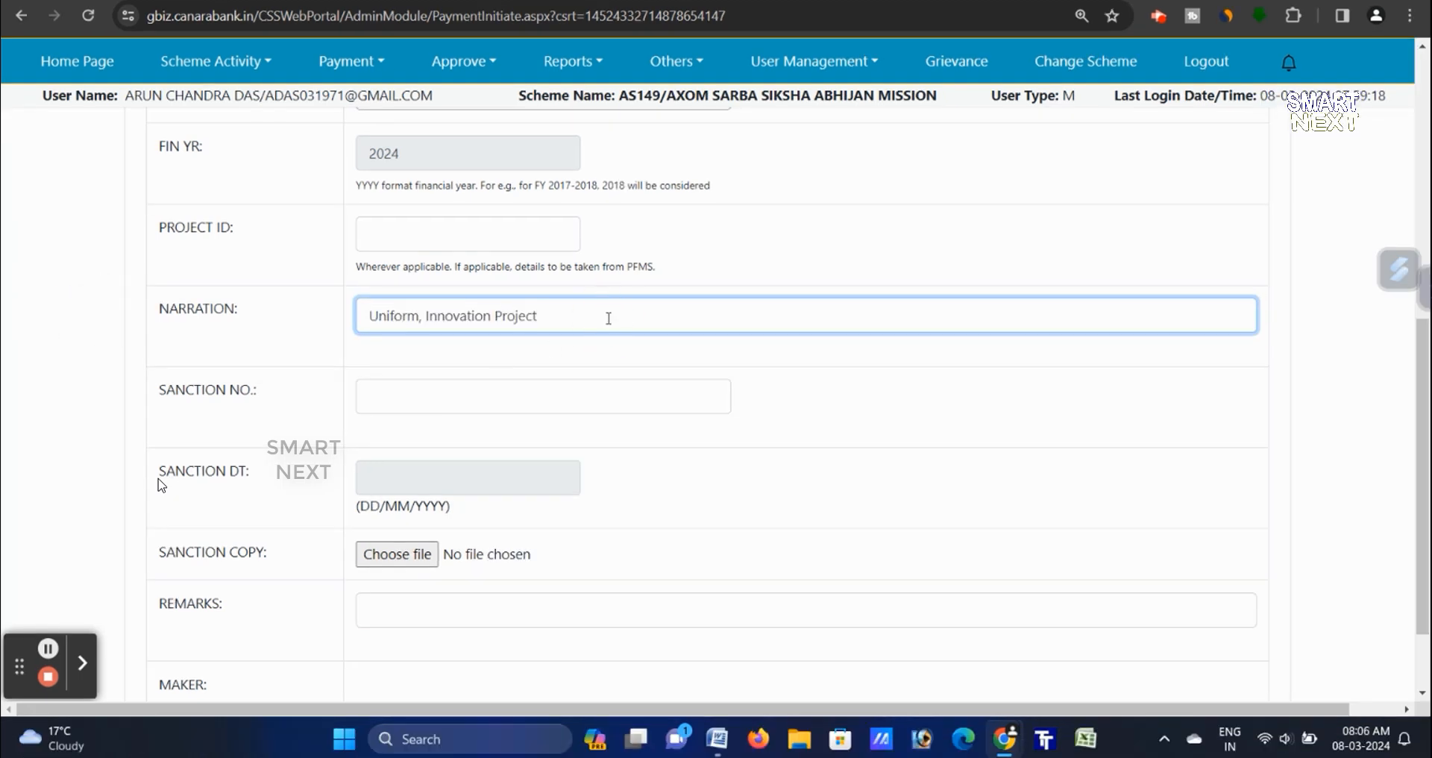
pyautogui.click(574, 404)
pyautogui.write('JLPS/')
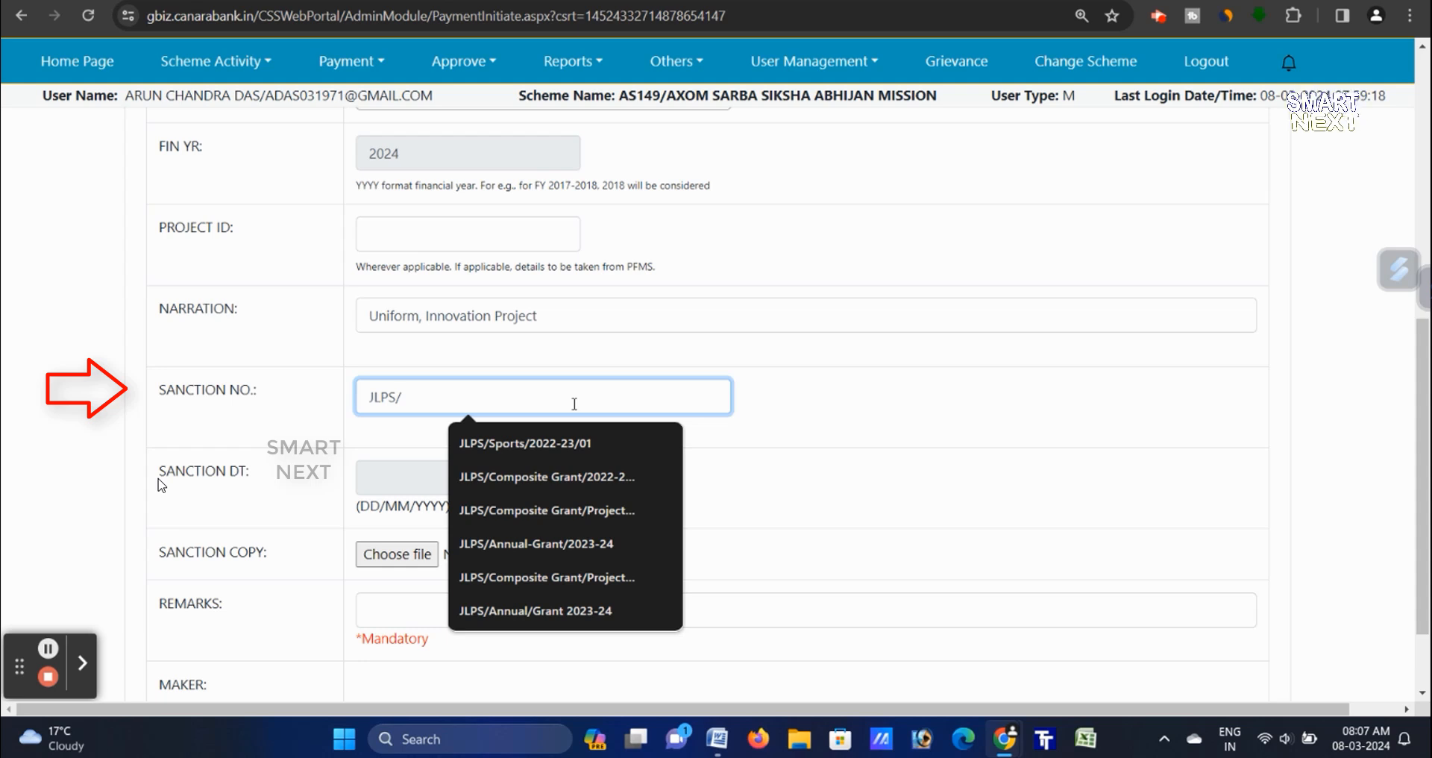
pyautogui.write('PPA')
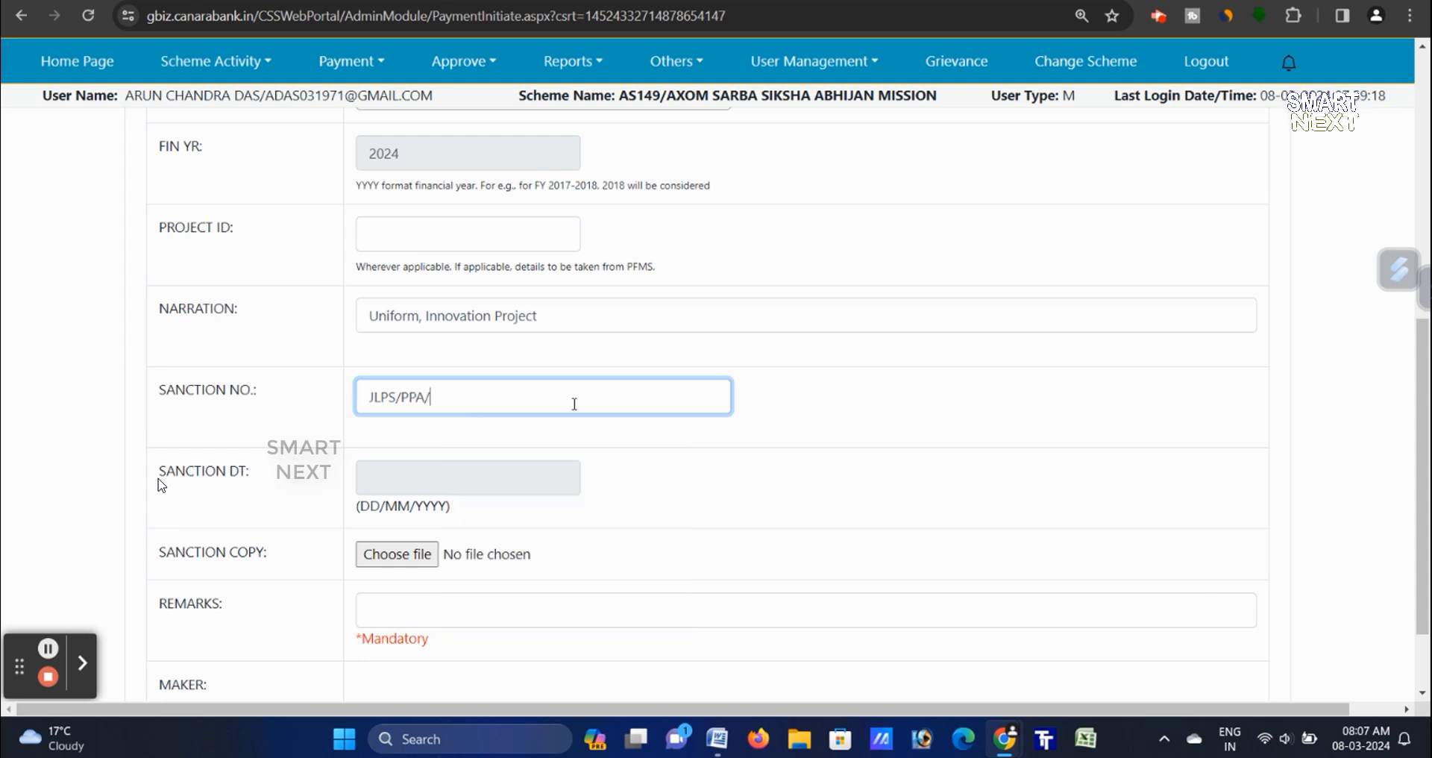
pyautogui.write('/03')
pyautogui.click(761, 447)
pyautogui.click(474, 484)
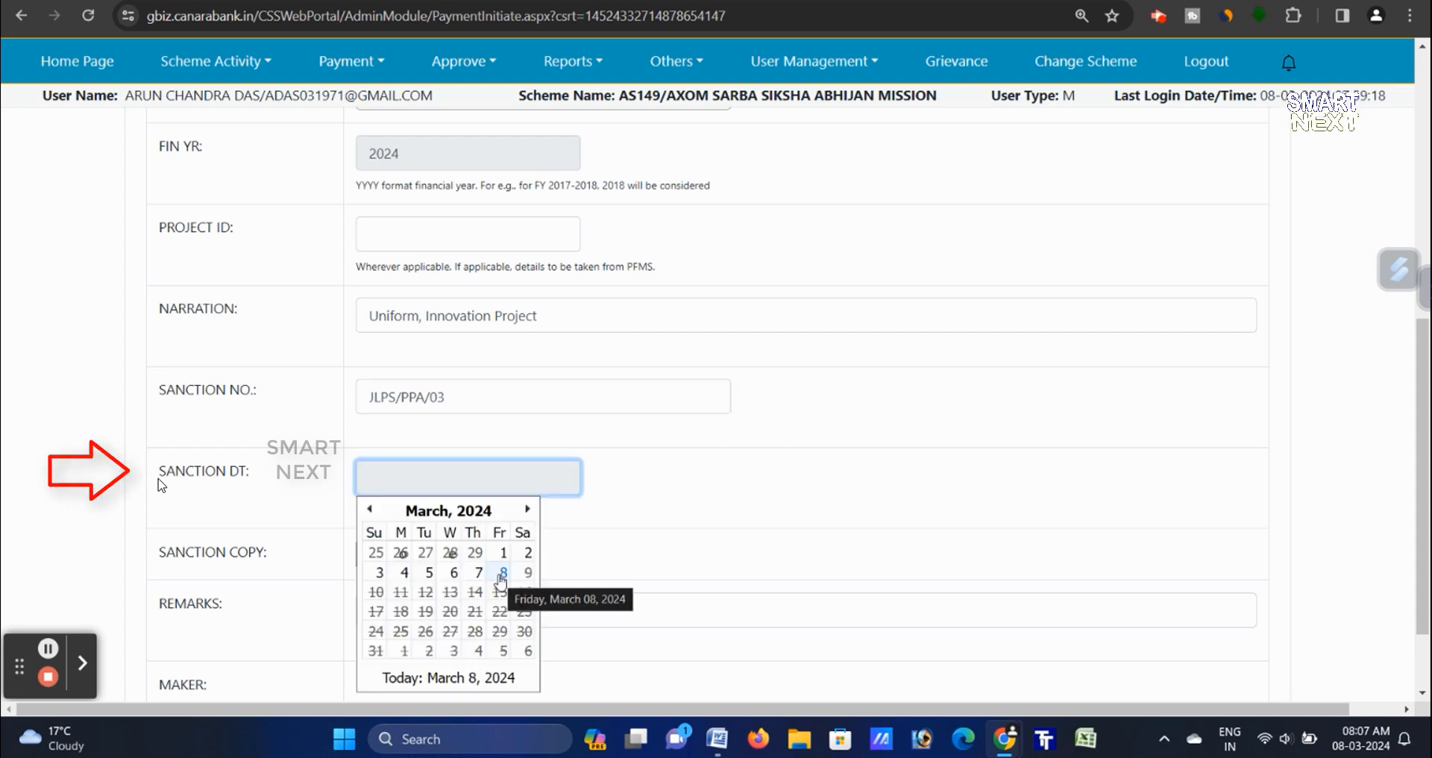
pyautogui.click(502, 576)
# - Copy the narration into Remarks, save the payment file, and dismiss the order-ID success message
pyautogui.scroll(-2, 642, 511)
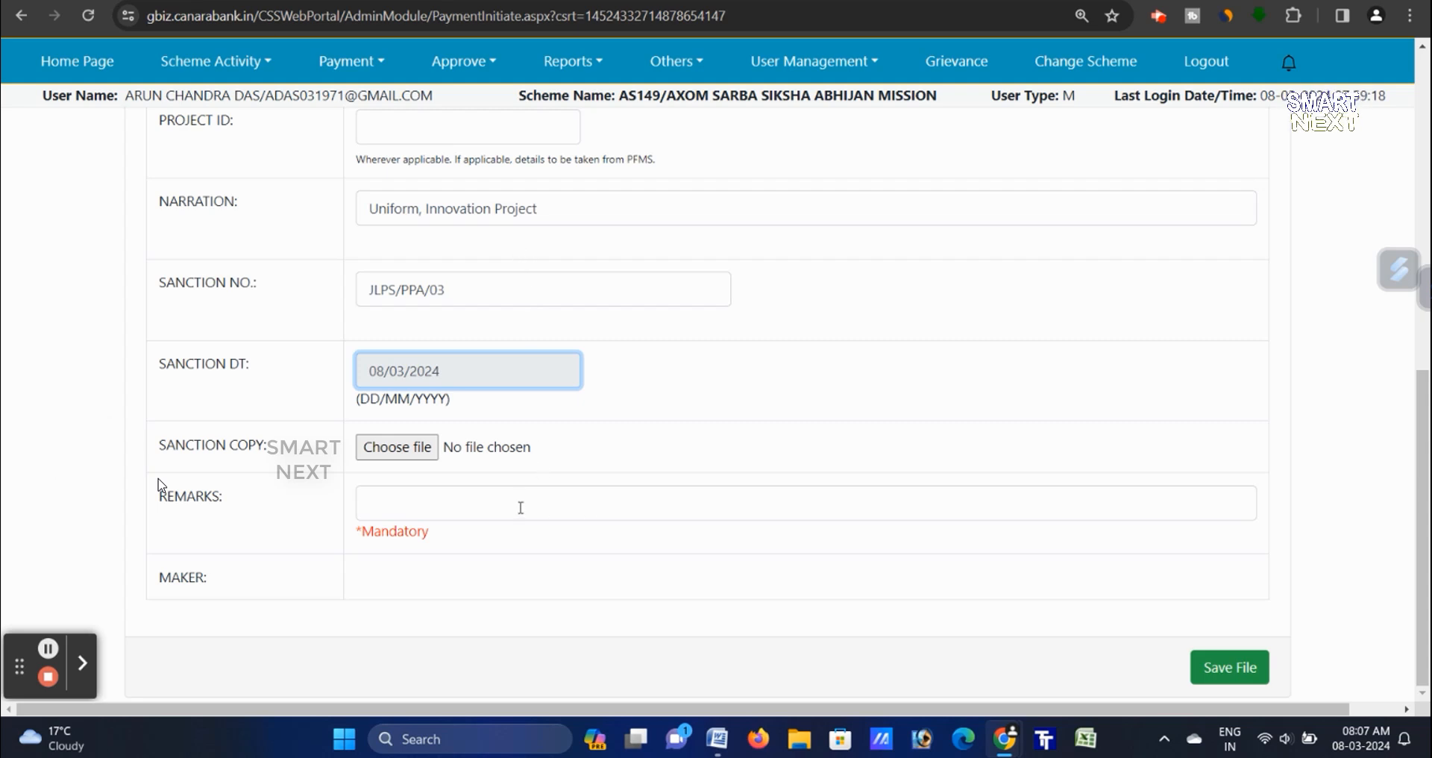
pyautogui.moveTo(387, 209); pyautogui.dragTo(538, 209)
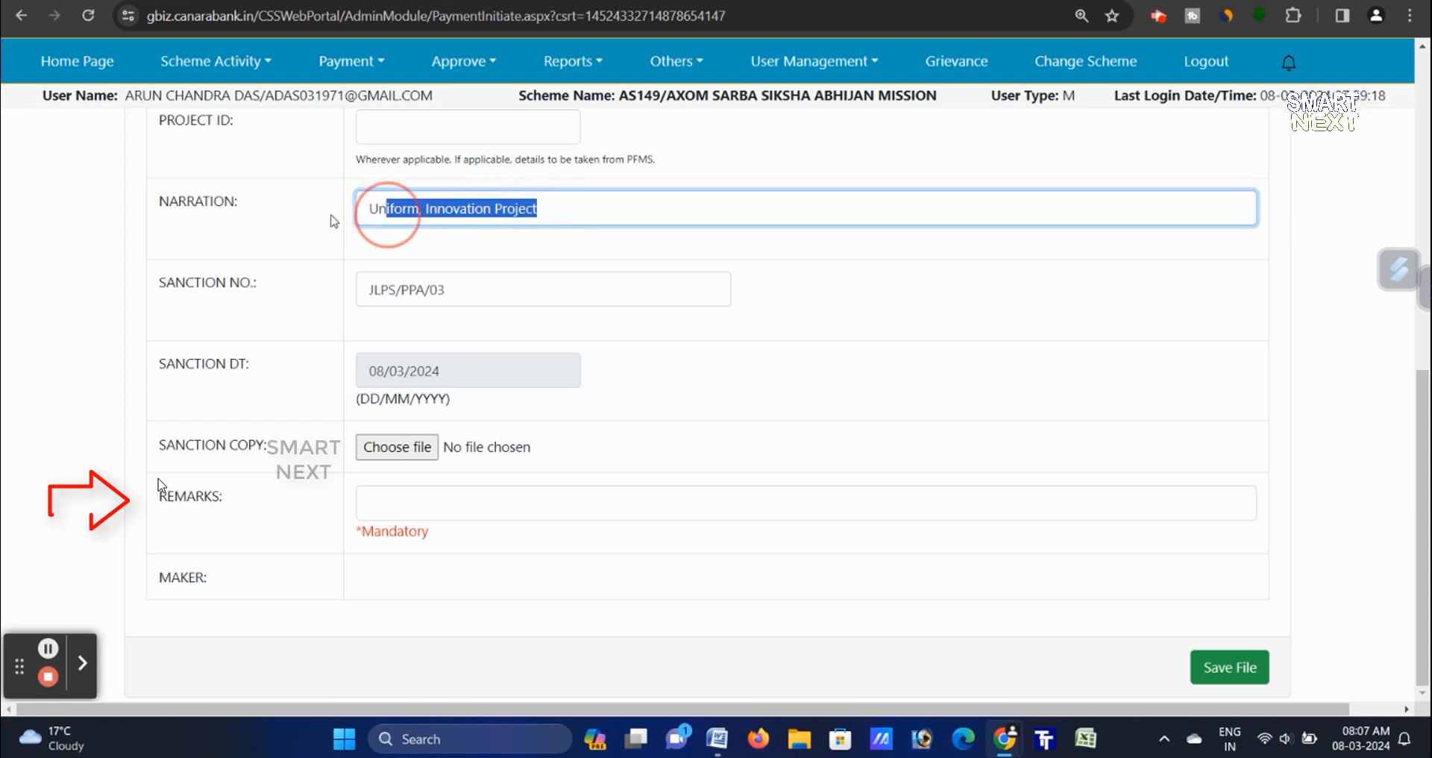
pyautogui.hotkey('ctrl', 'a')
pyautogui.hotkey('ctrl', 'c')
pyautogui.click(562, 502)
pyautogui.hotkey('ctrl', 'v')
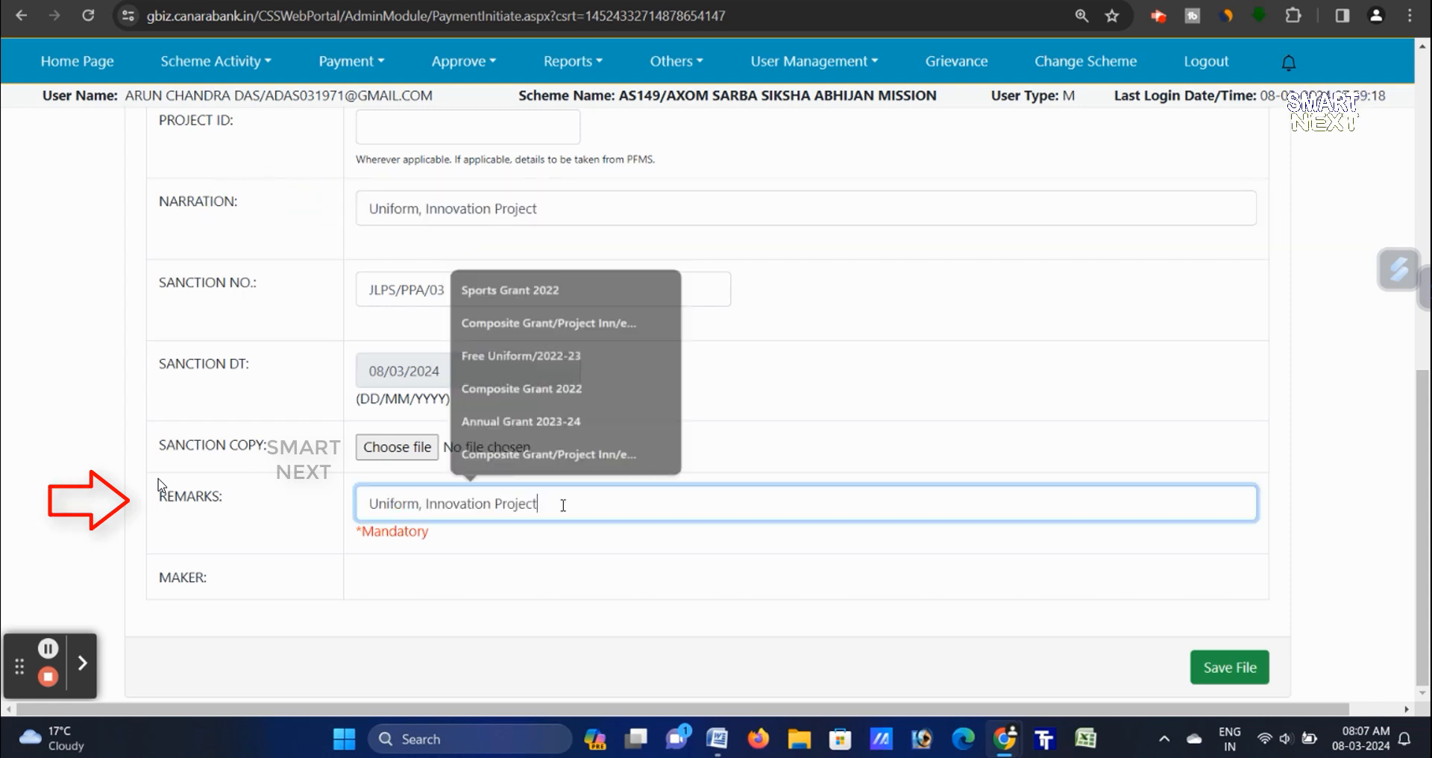
pyautogui.click(1250, 653)
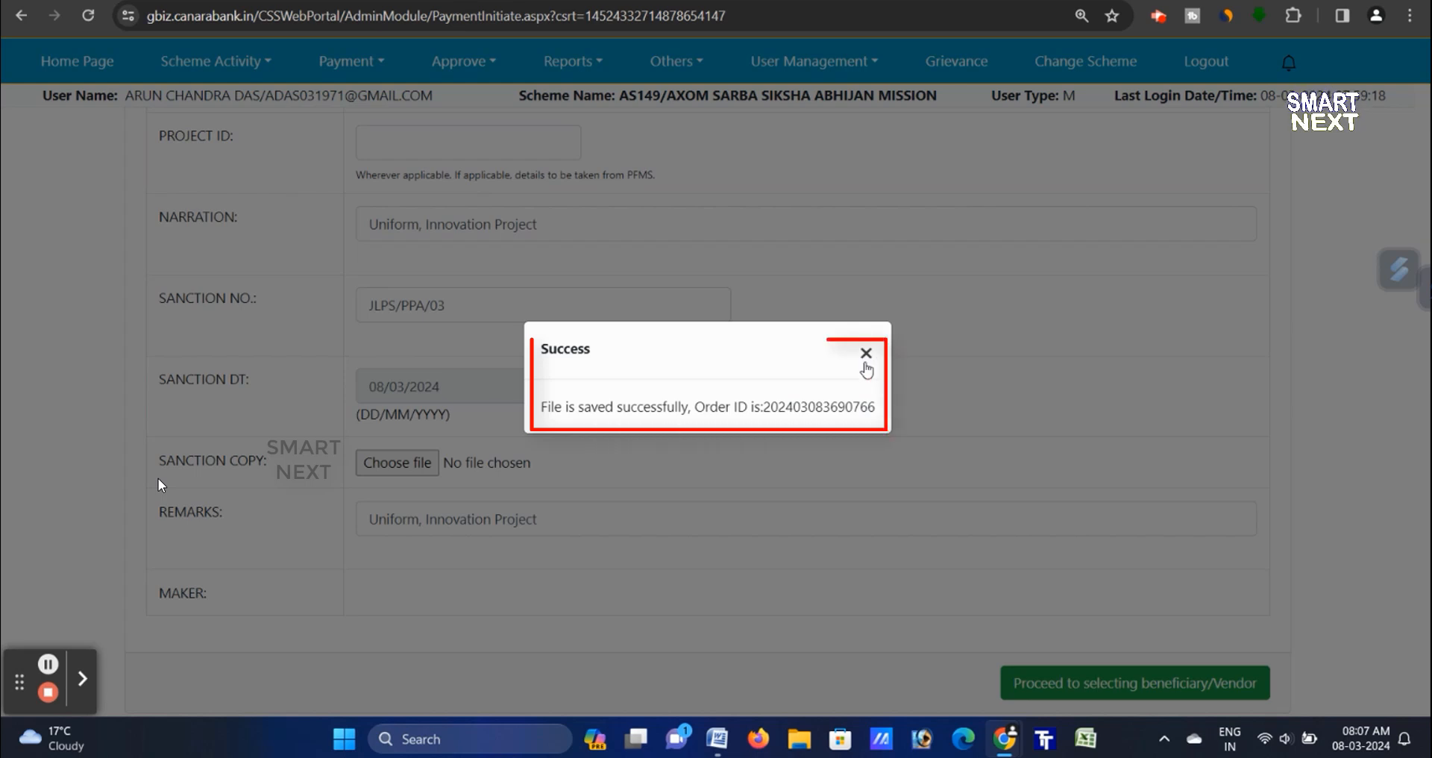
pyautogui.moveTo(540, 407); pyautogui.dragTo(874, 408)
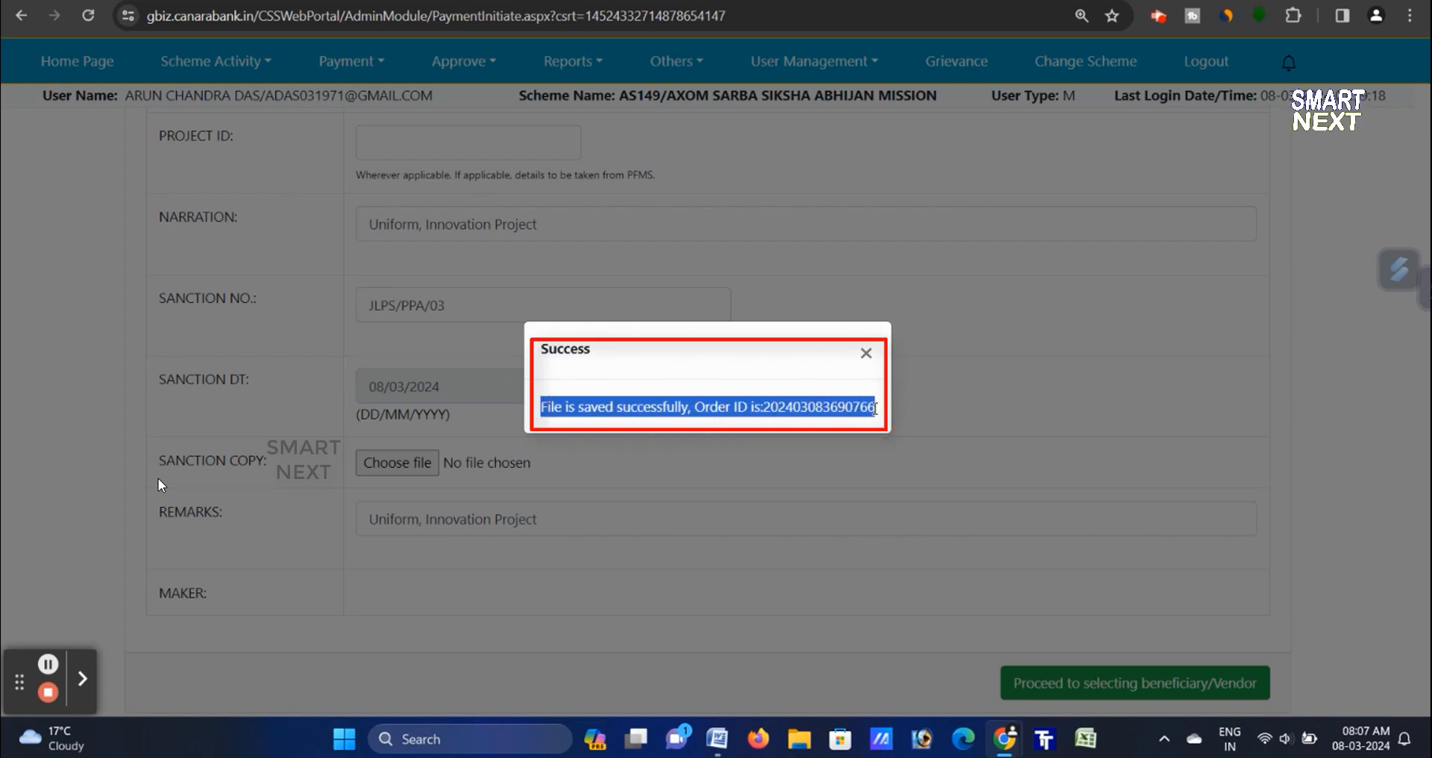
pyautogui.click(866, 355)
pyautogui.scroll(-1, 867, 361)
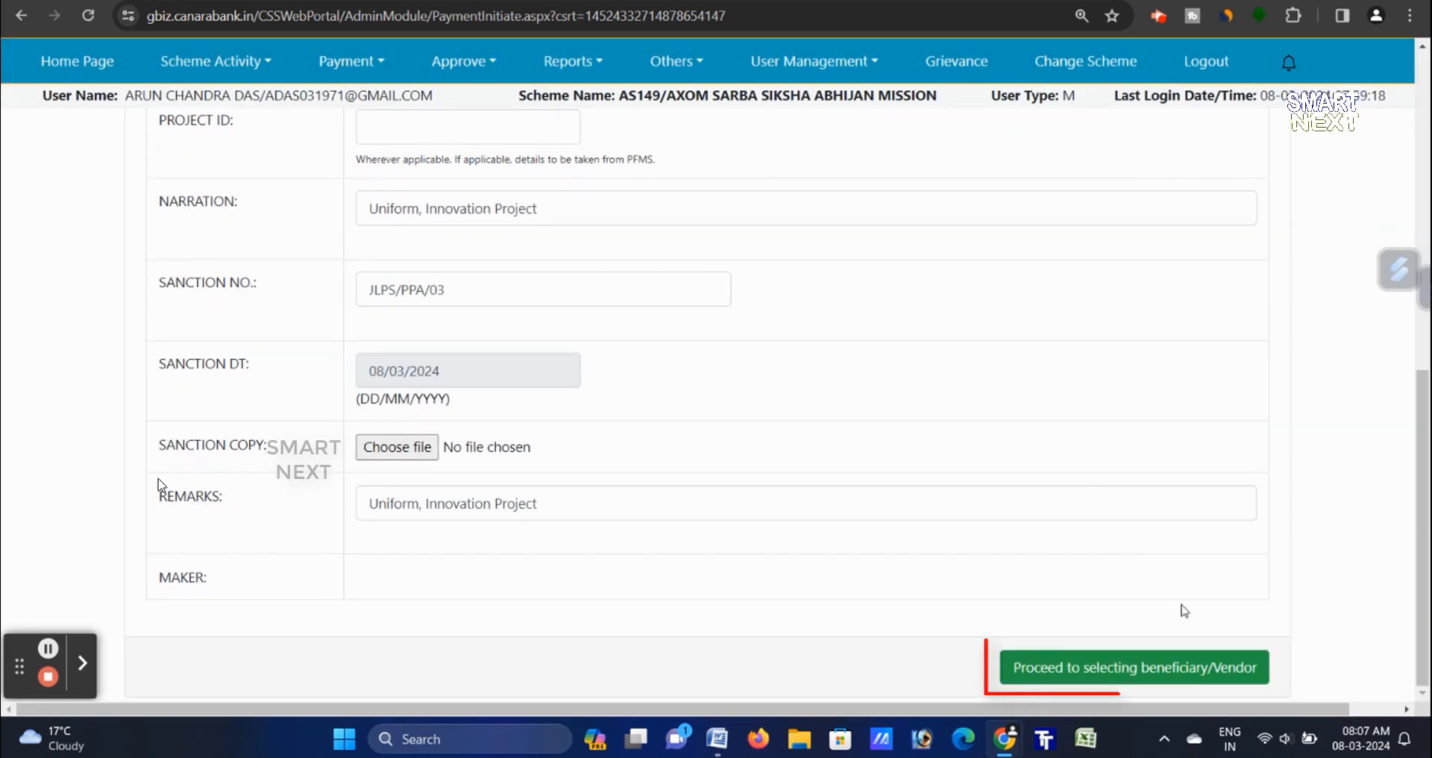
# - Proceed to vendor selection and fetch the 'Uniform, Innovation Project' order number
pyautogui.click(1152, 678)
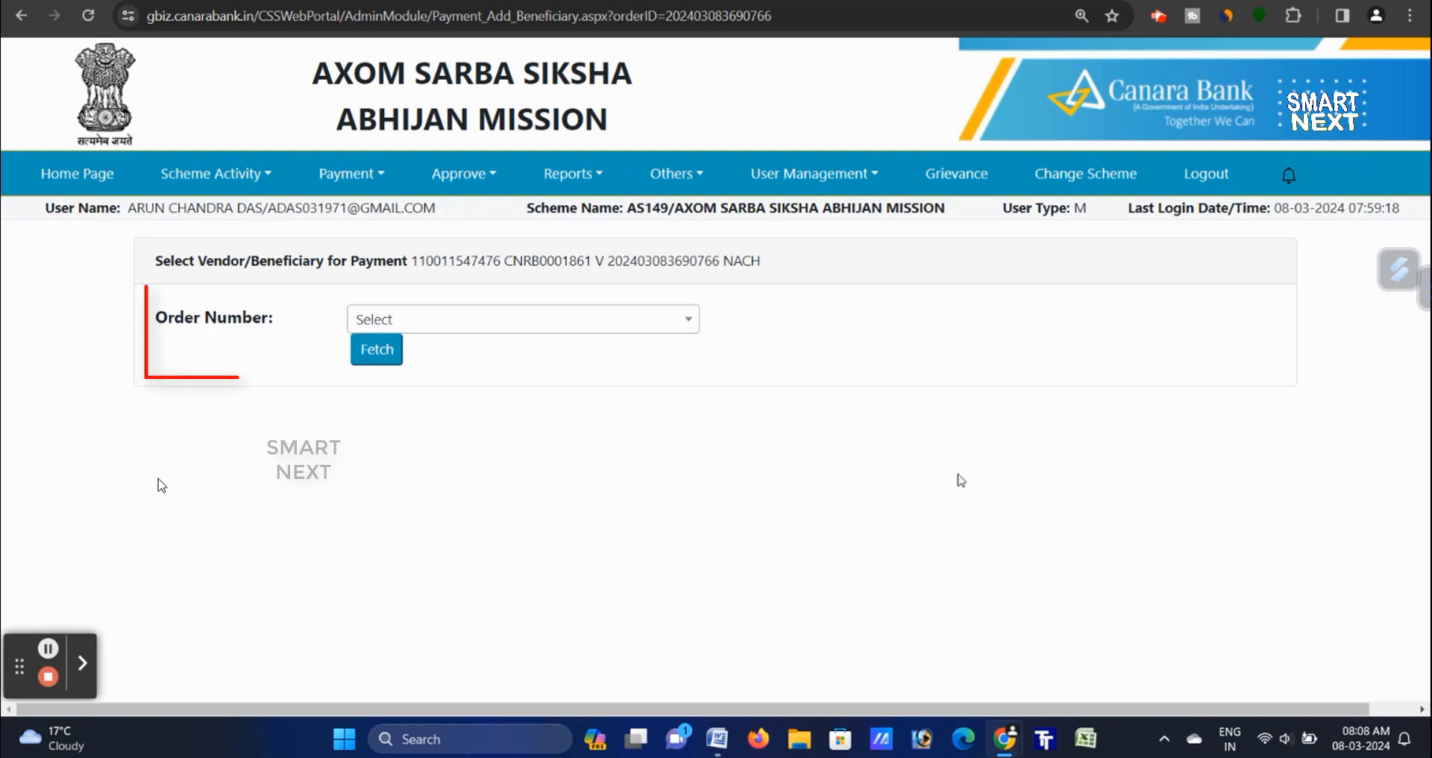
pyautogui.click(635, 328)
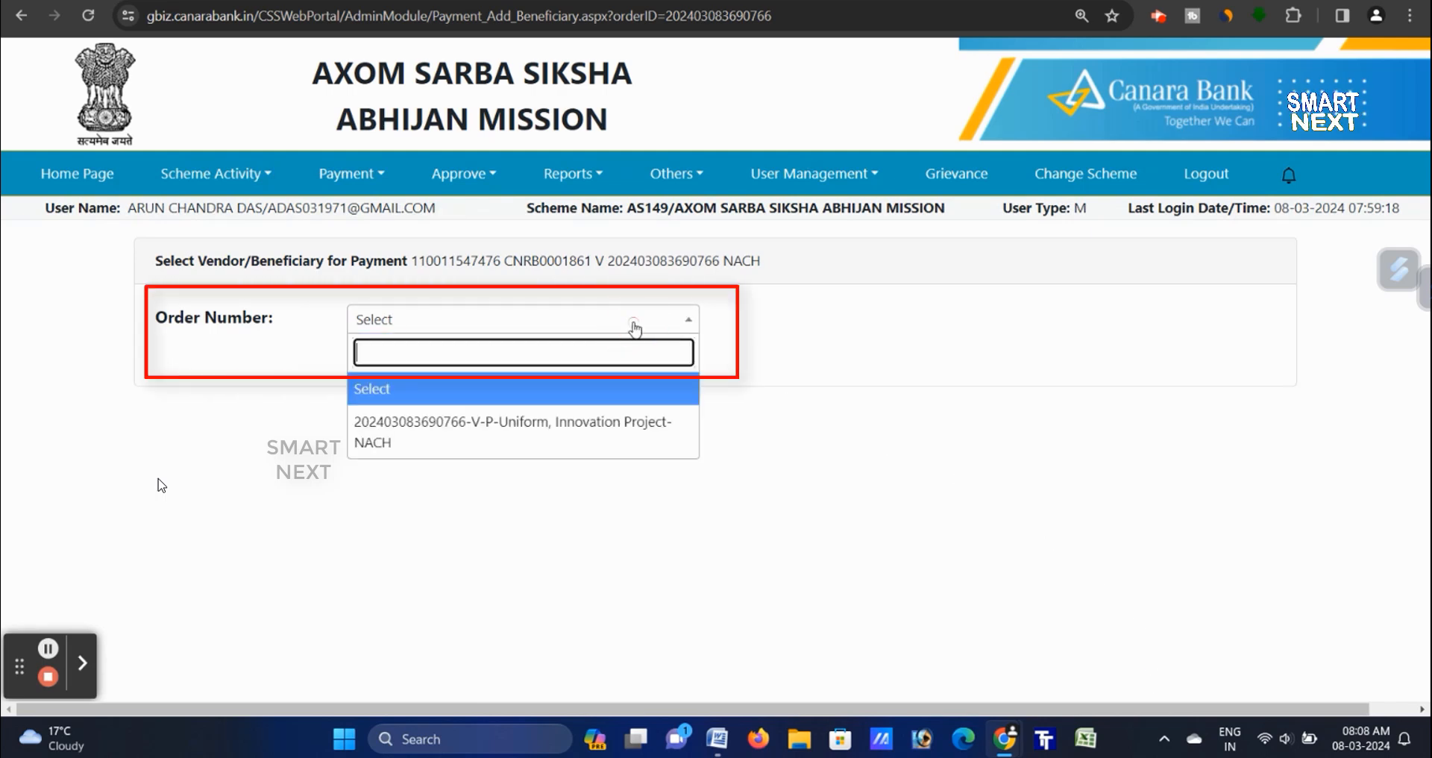
pyautogui.click(603, 431)
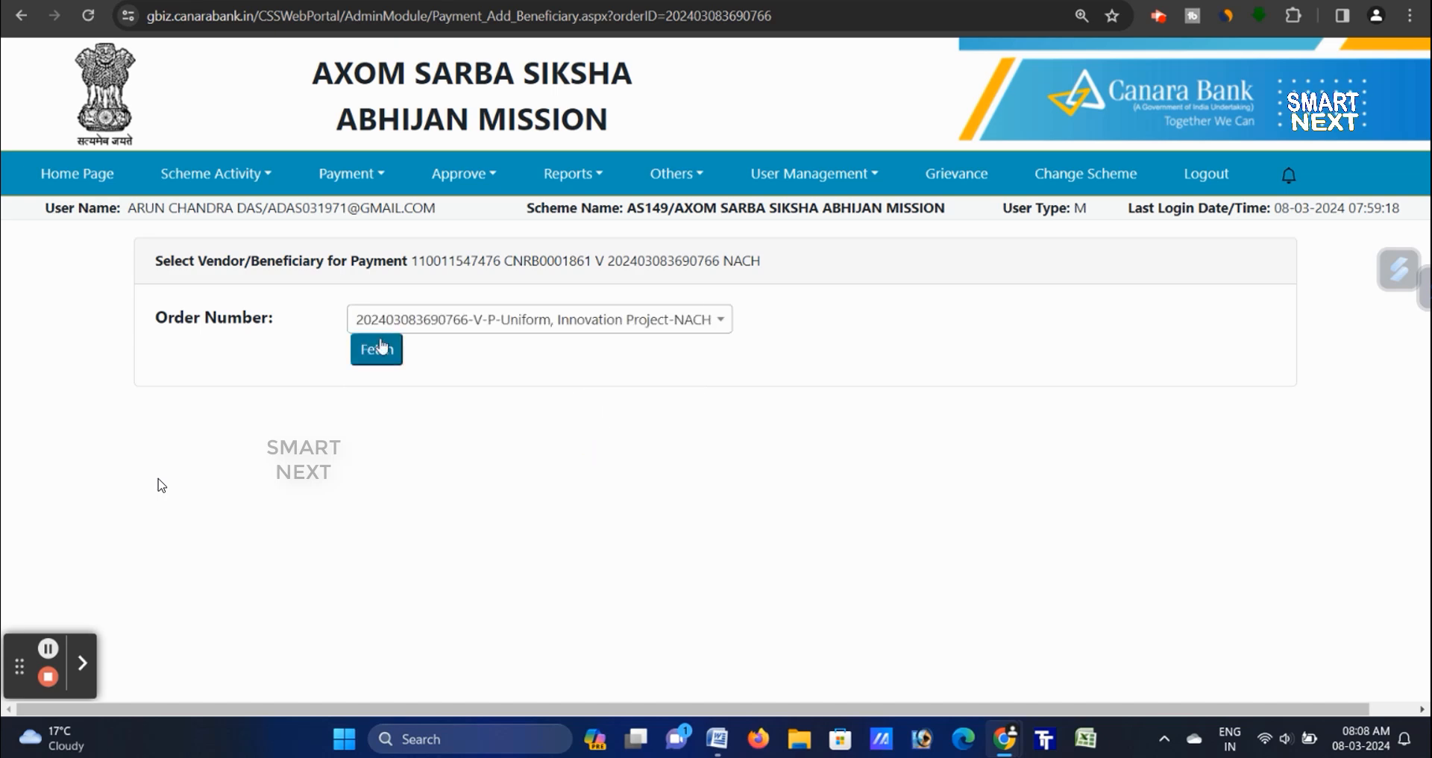
pyautogui.click(383, 351)
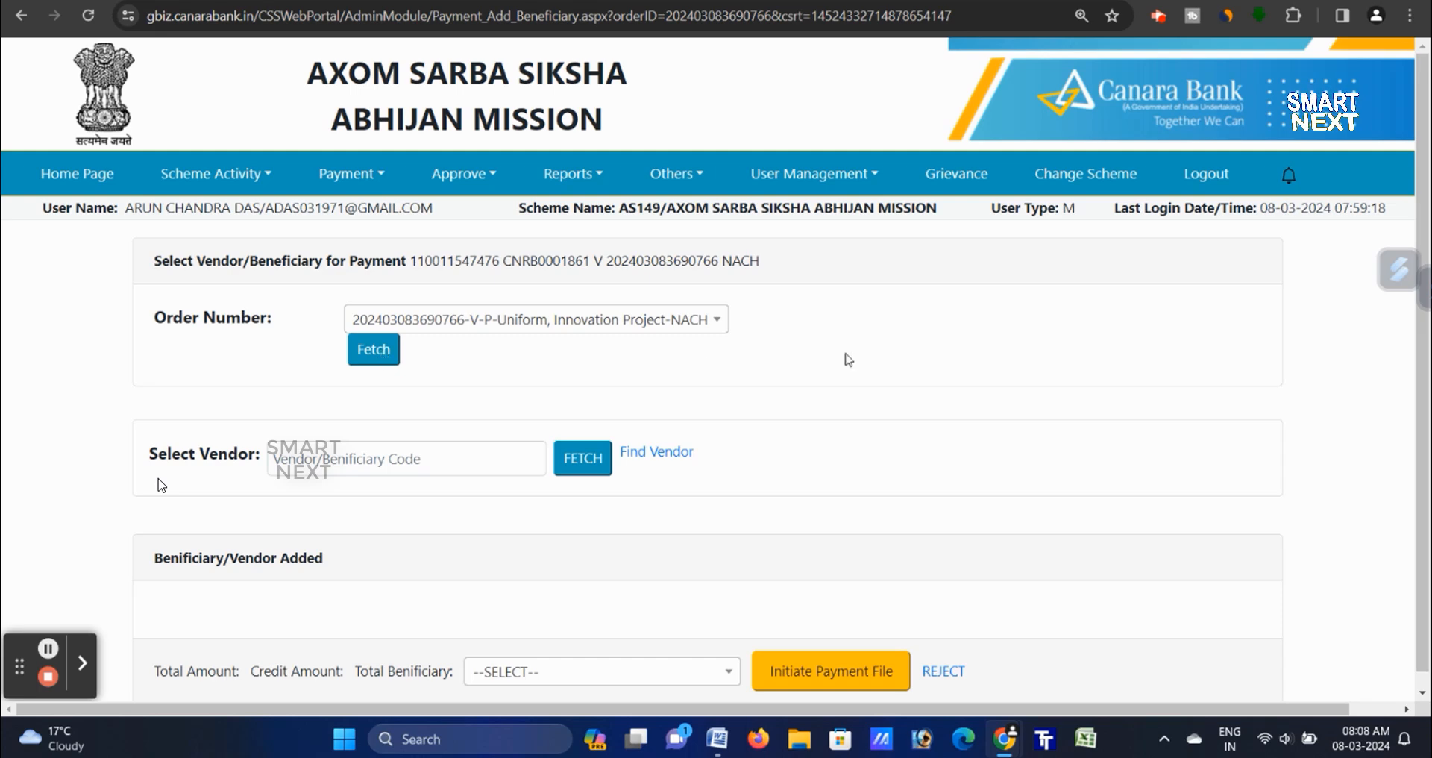
# - Fetch vendor code V186 (Axom Sarba Siksha Abhiyan SSA Udalguri) to open its component form
pyautogui.click(435, 455)
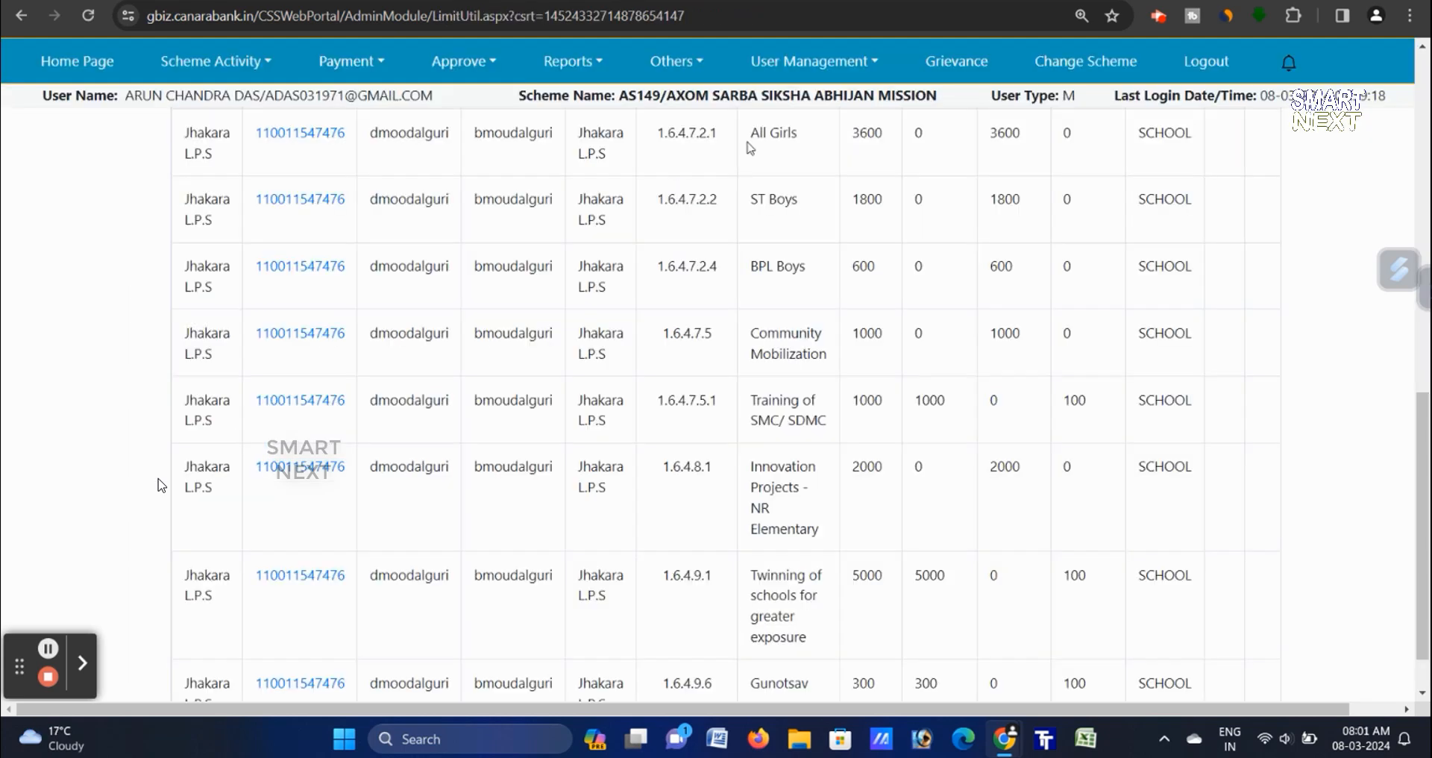
pyautogui.moveTo(749, 134); pyautogui.dragTo(804, 138)
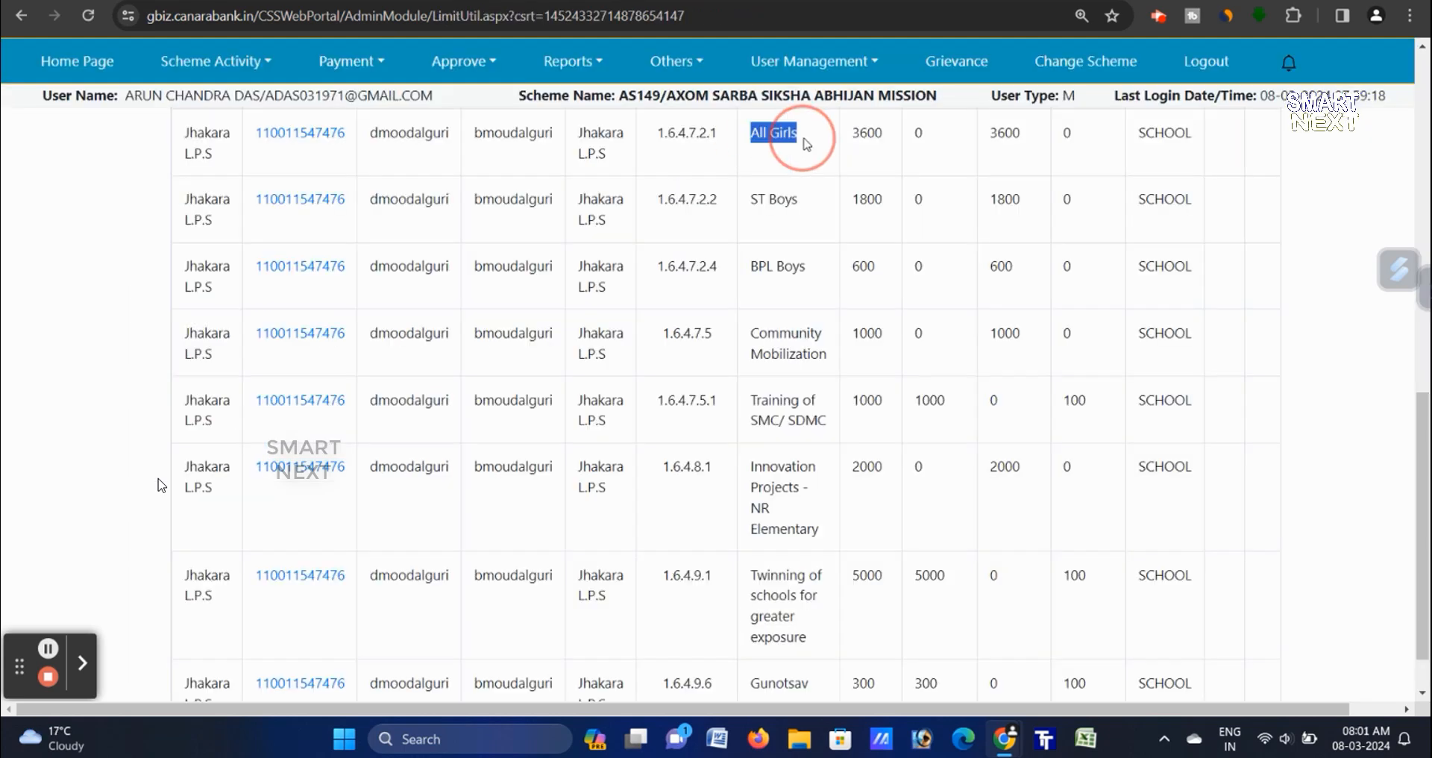
pyautogui.moveTo(794, 195); pyautogui.dragTo(809, 198)
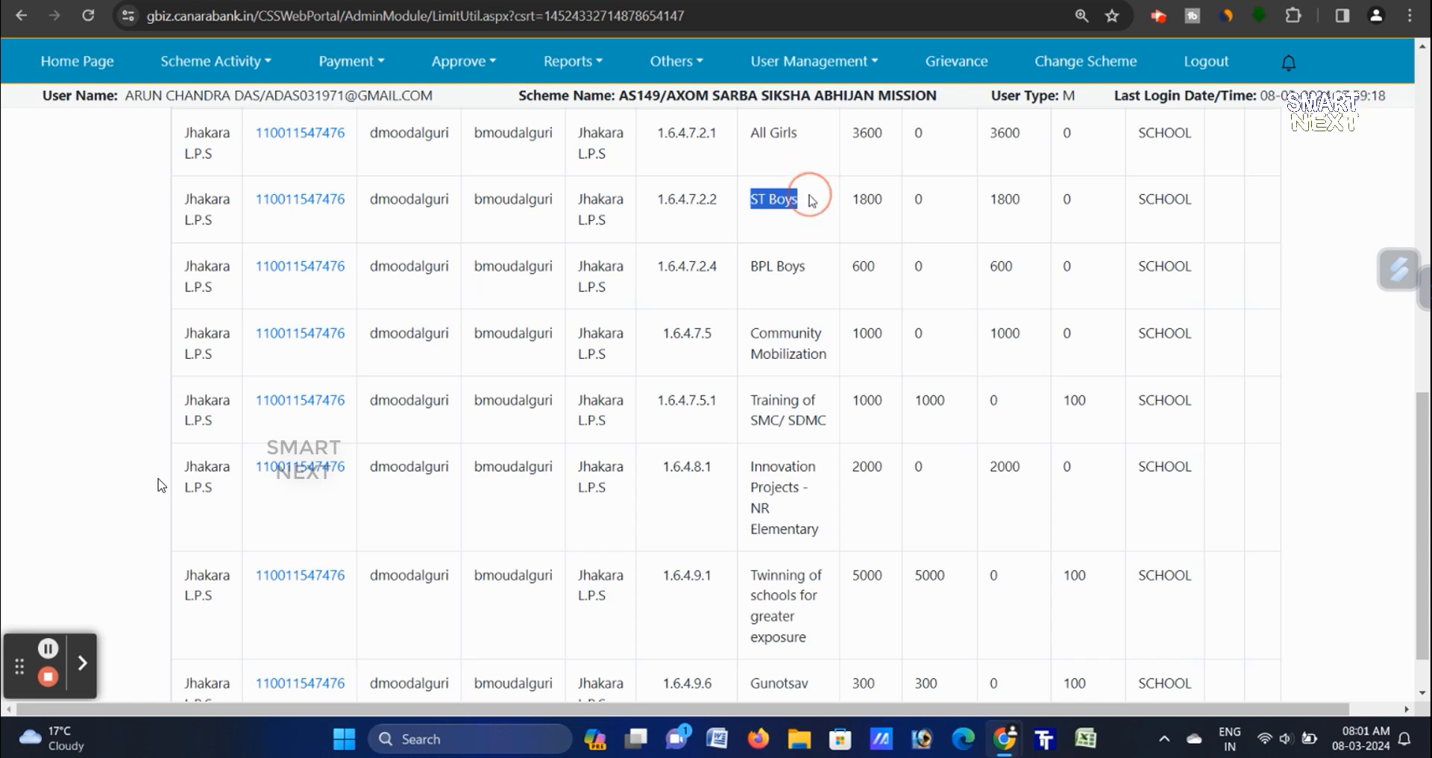
pyautogui.moveTo(748, 268); pyautogui.dragTo(821, 283)
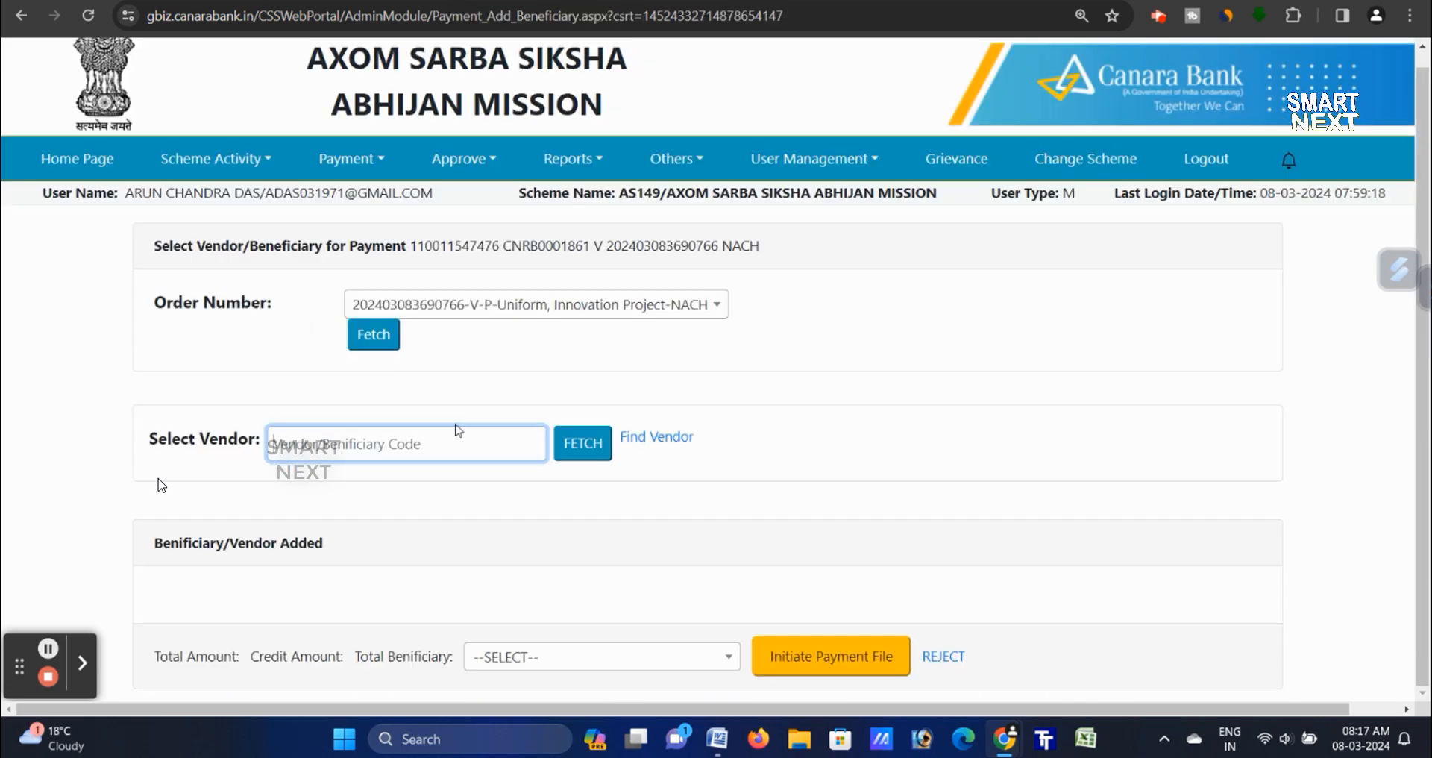
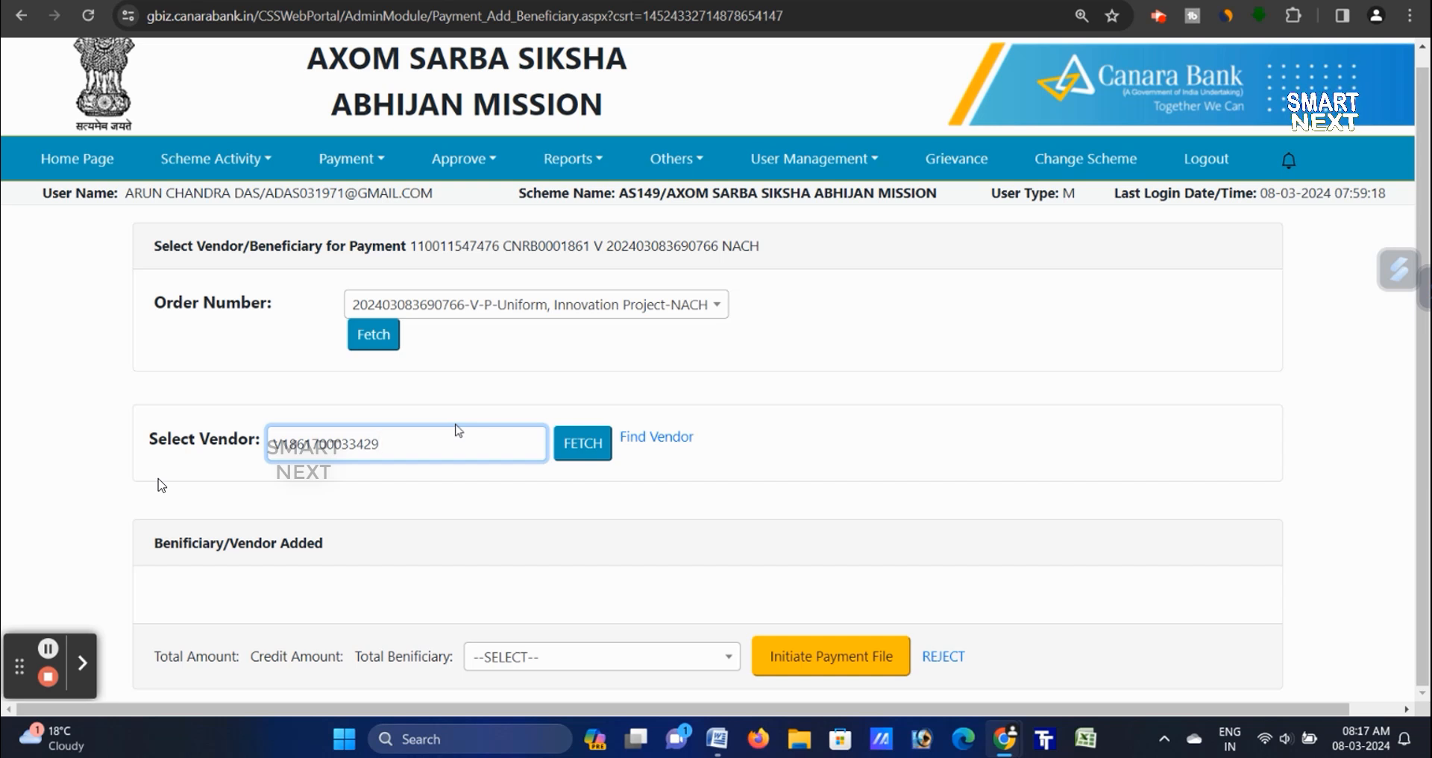
pyautogui.click(586, 450)
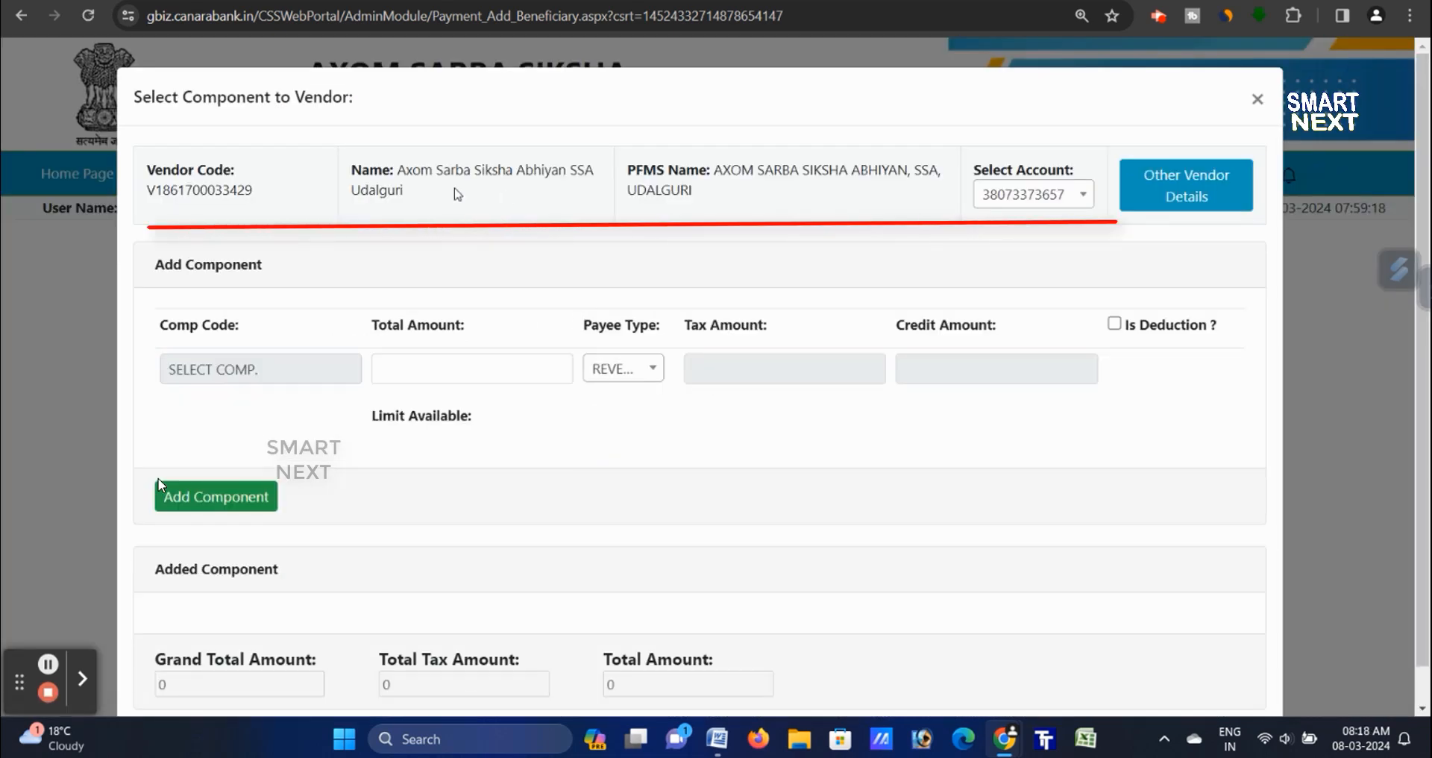
# - Add component 1.6.4.7.2.1-All Girls for 240, add the vendor to the file, and confirm
pyautogui.moveTo(394, 167); pyautogui.dragTo(441, 175)
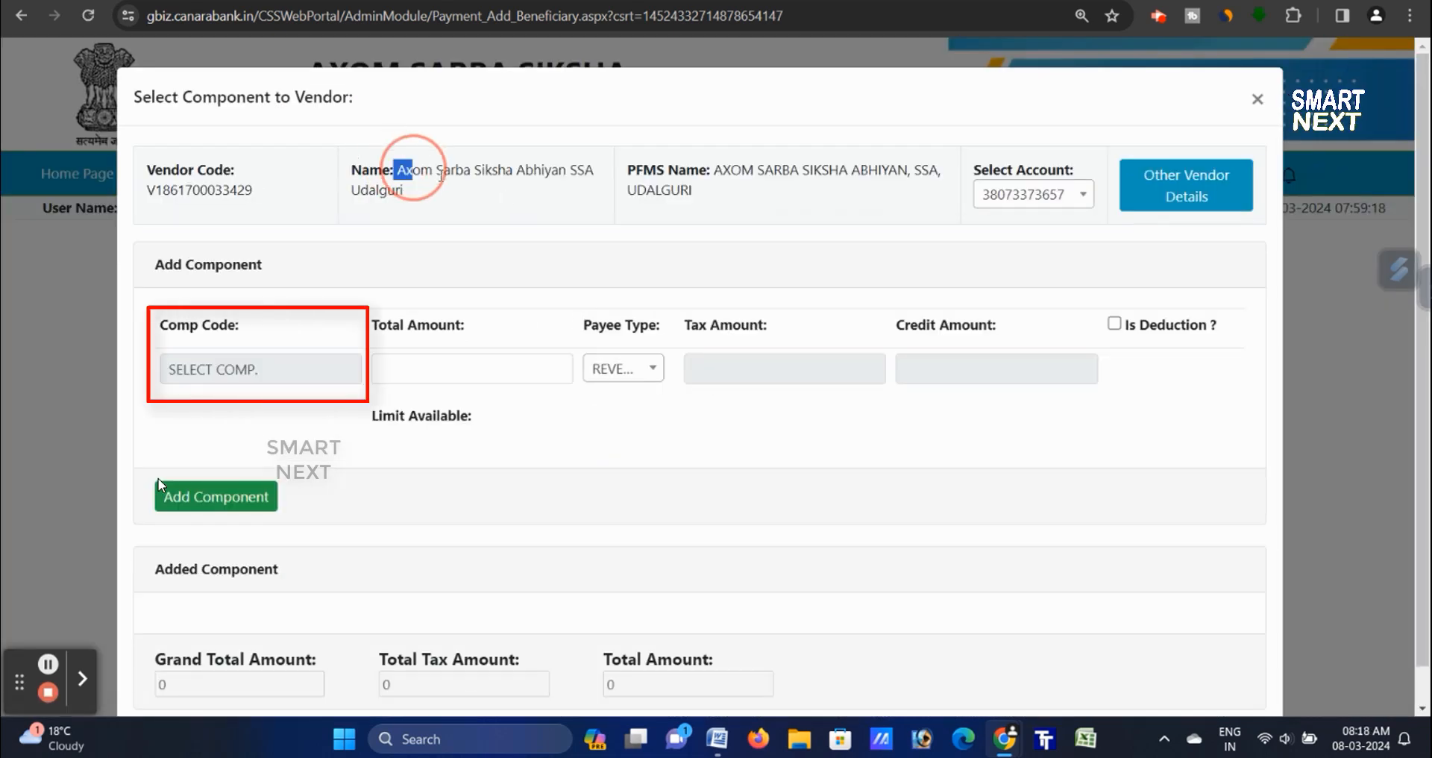
pyautogui.click(281, 368)
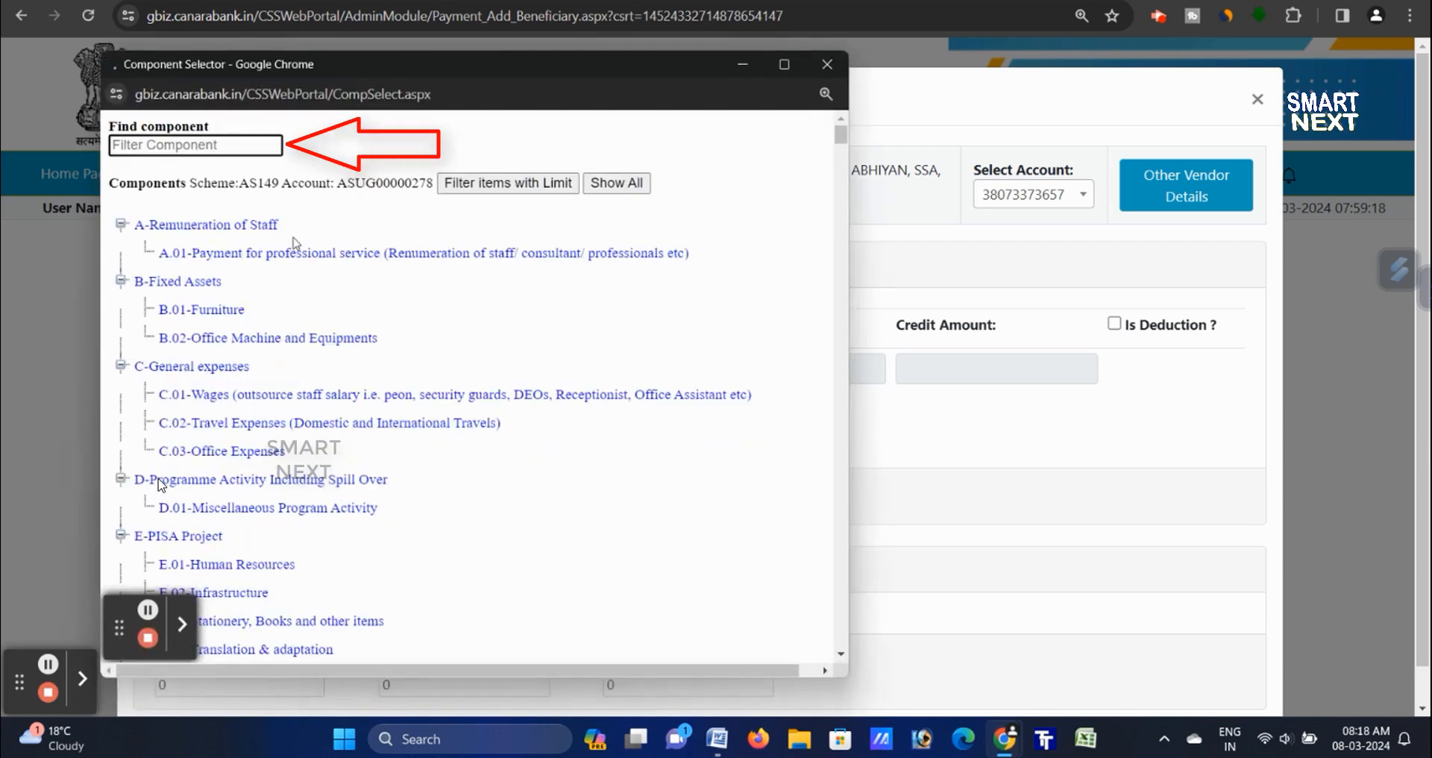
pyautogui.write('1.6.4.7.2.1')
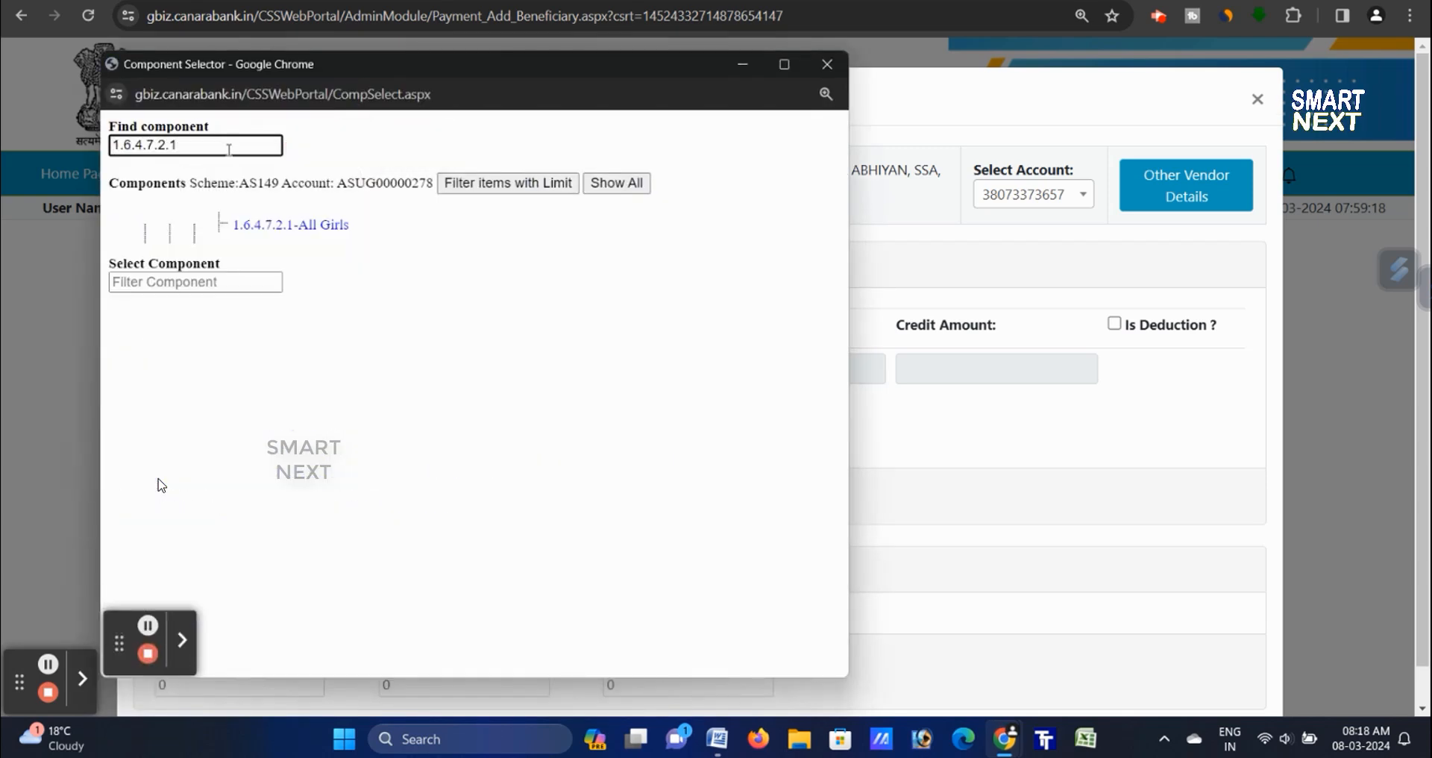
pyautogui.click(332, 231)
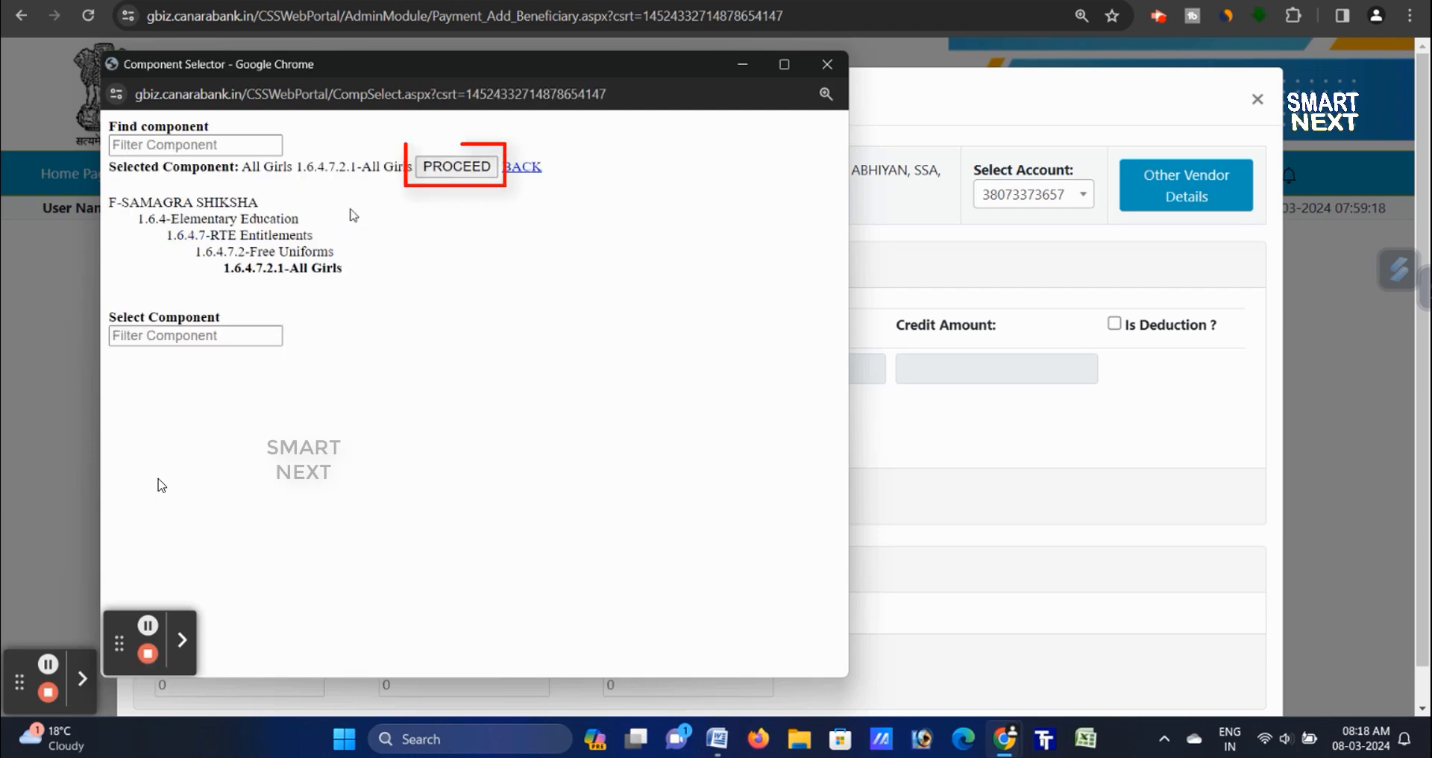
pyautogui.click(454, 168)
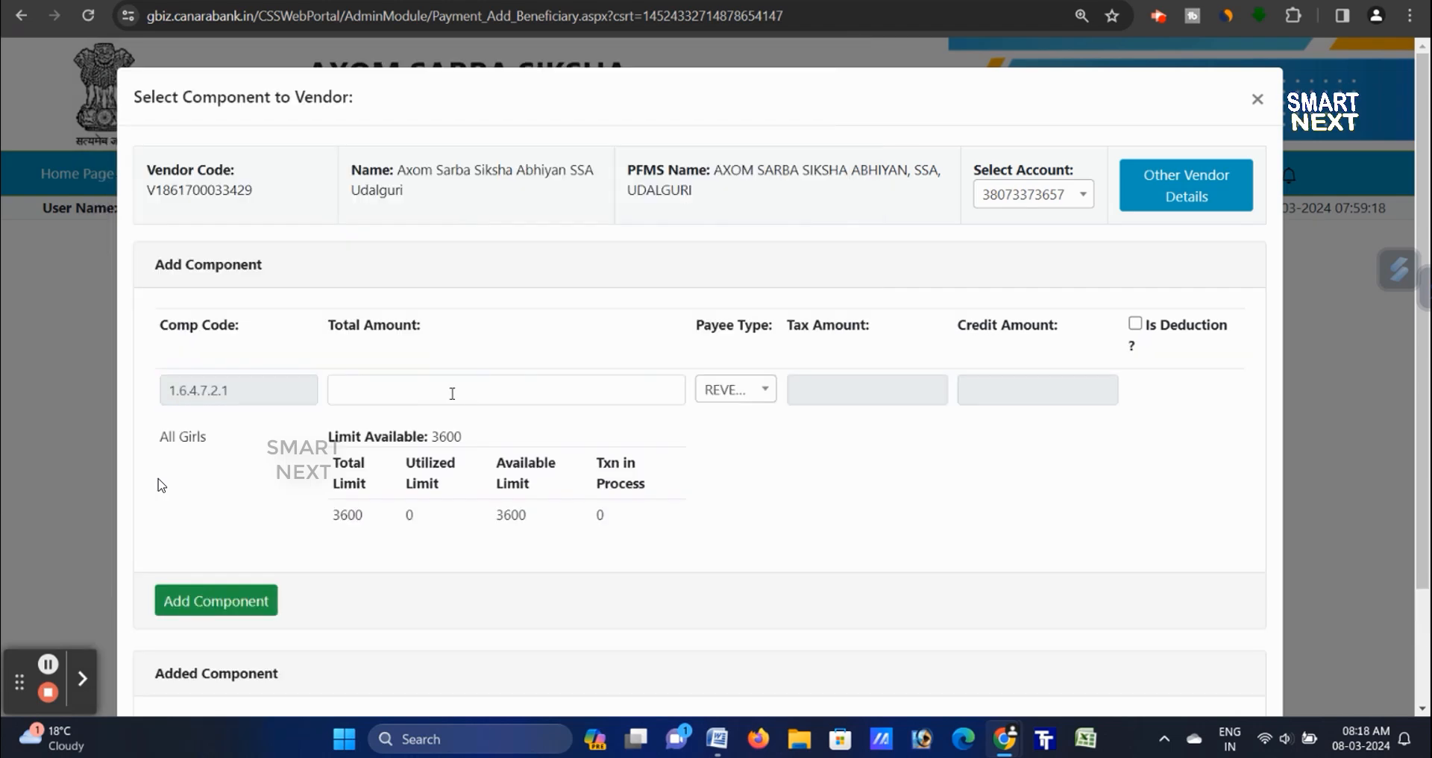
pyautogui.click(452, 393)
pyautogui.write('240')
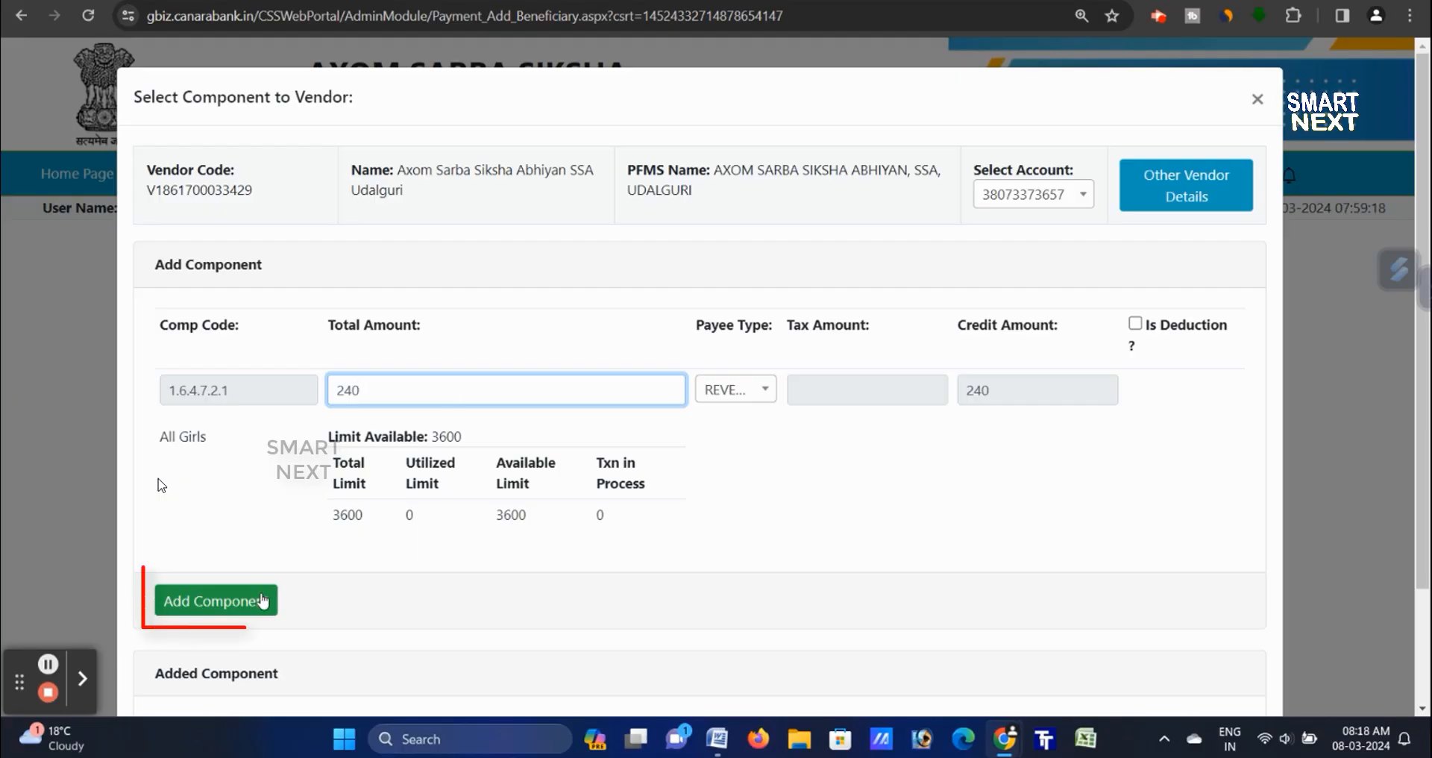
pyautogui.click(202, 603)
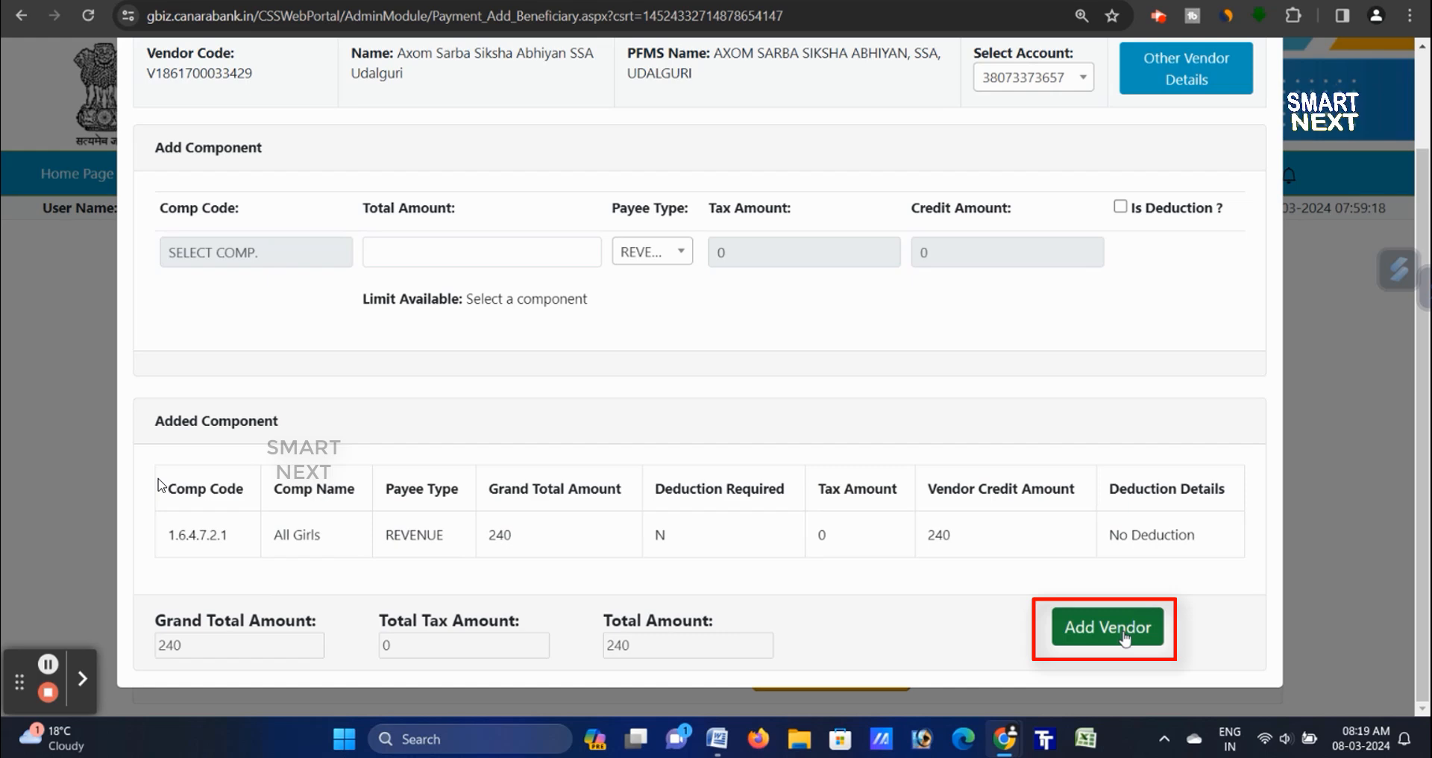
pyautogui.click(1123, 635)
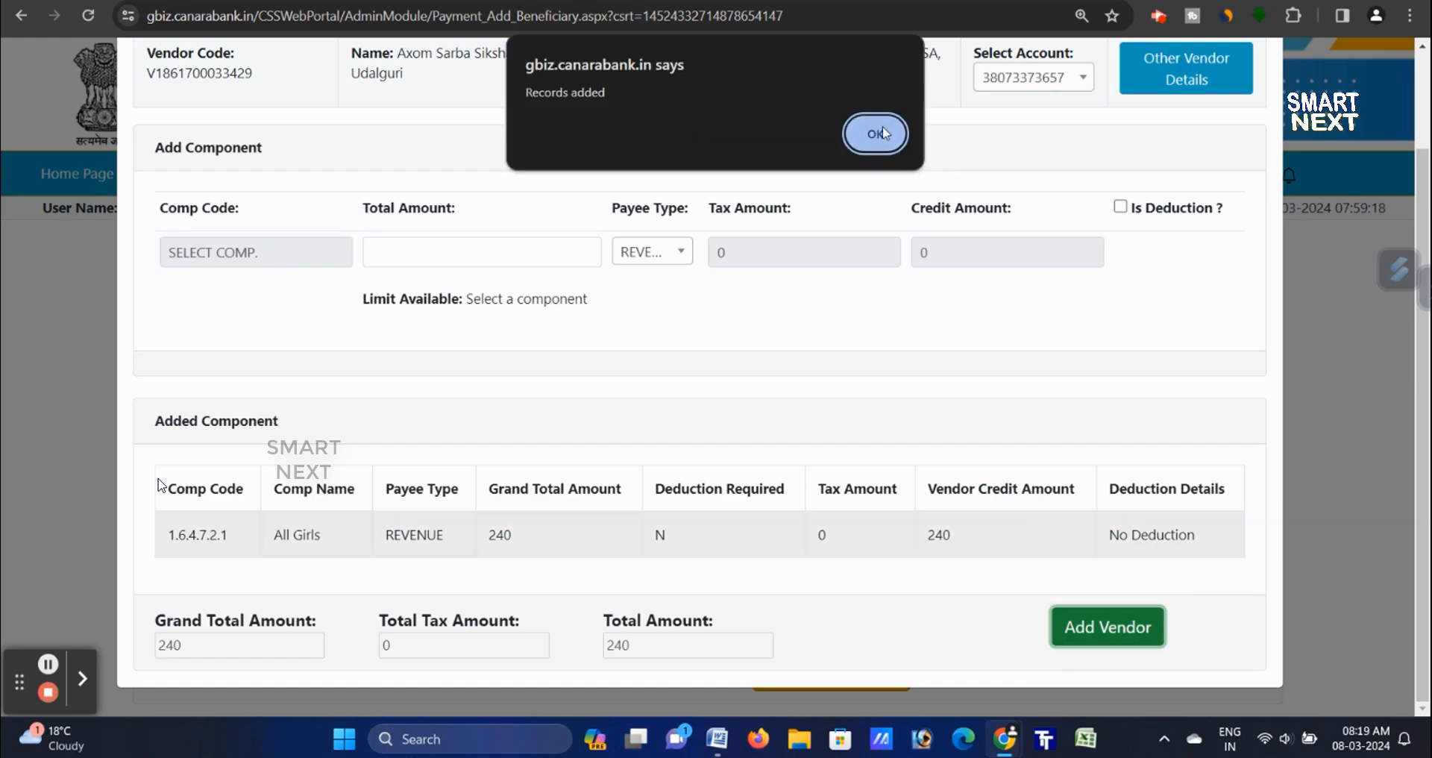
pyautogui.click(876, 133)
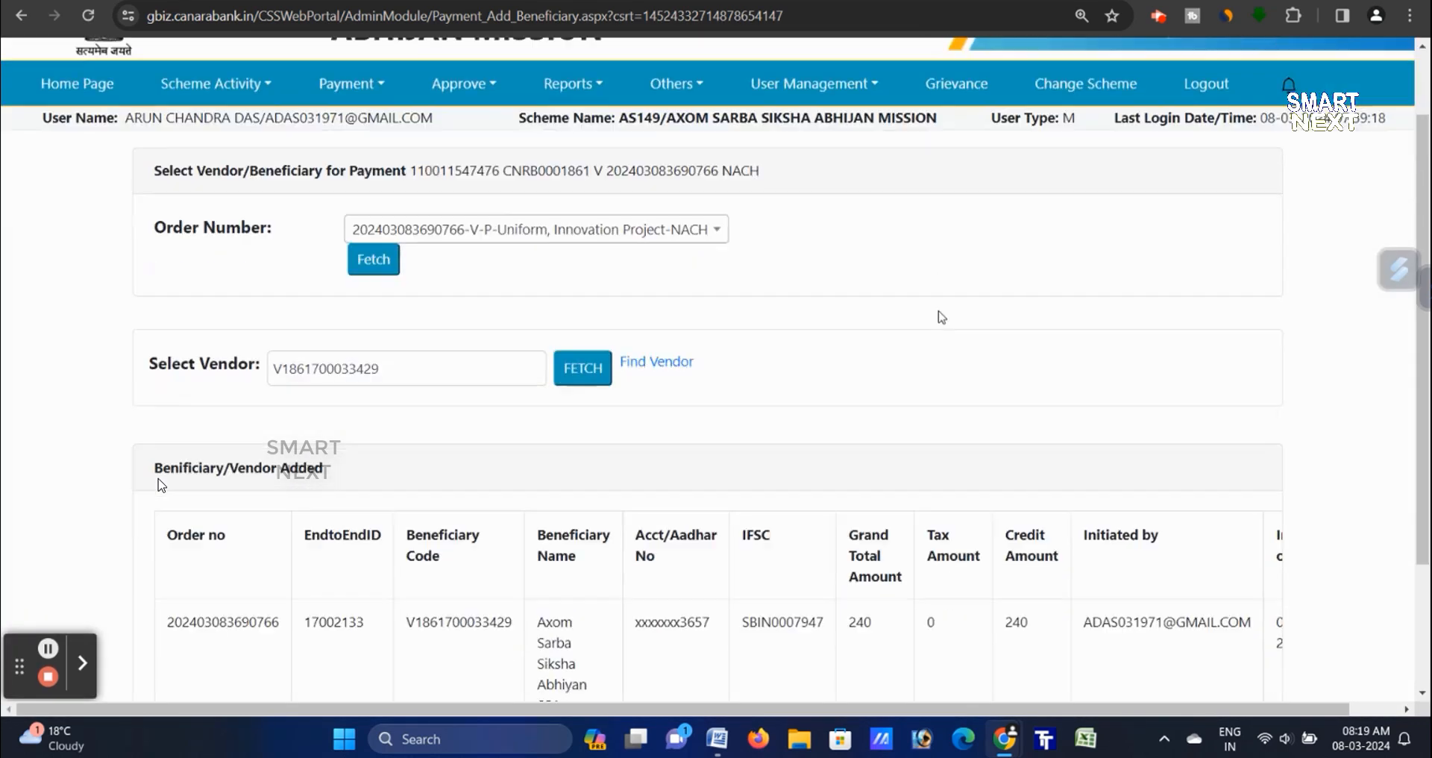
# - Search vendors by the pasted account number in Find Vendor and select the matching result
pyautogui.scroll(-2, 941, 317)
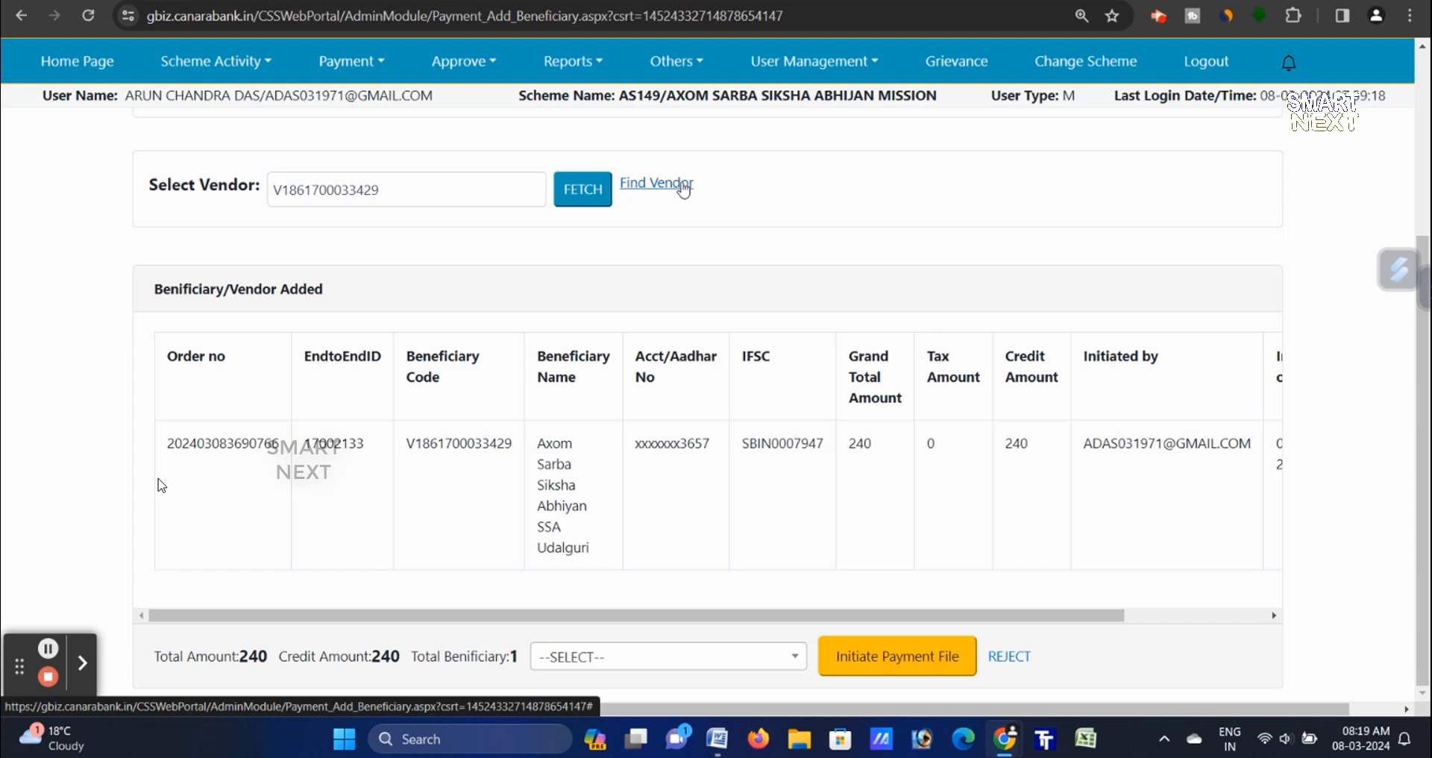
pyautogui.click(656, 184)
pyautogui.hotkey('ctrl', 'v')
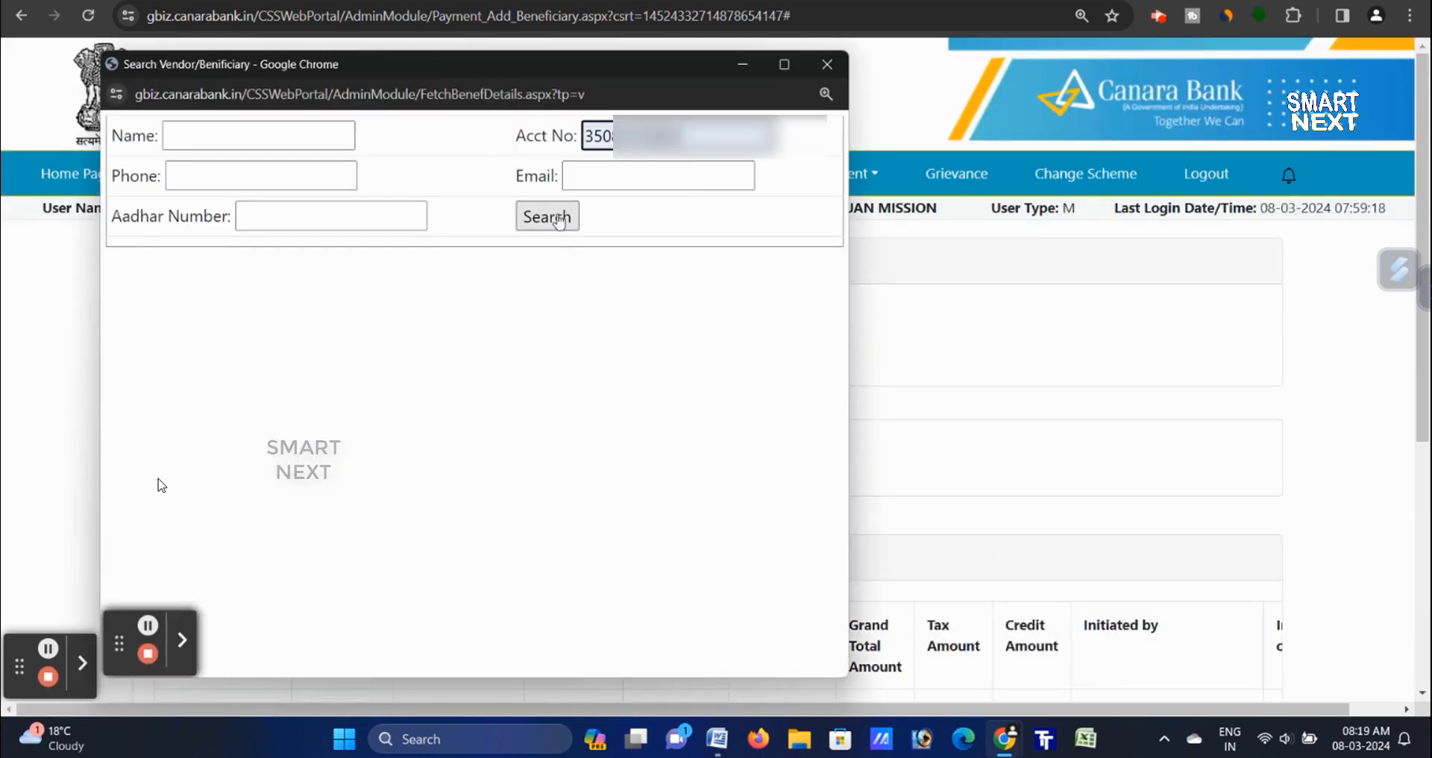
pyautogui.click(558, 222)
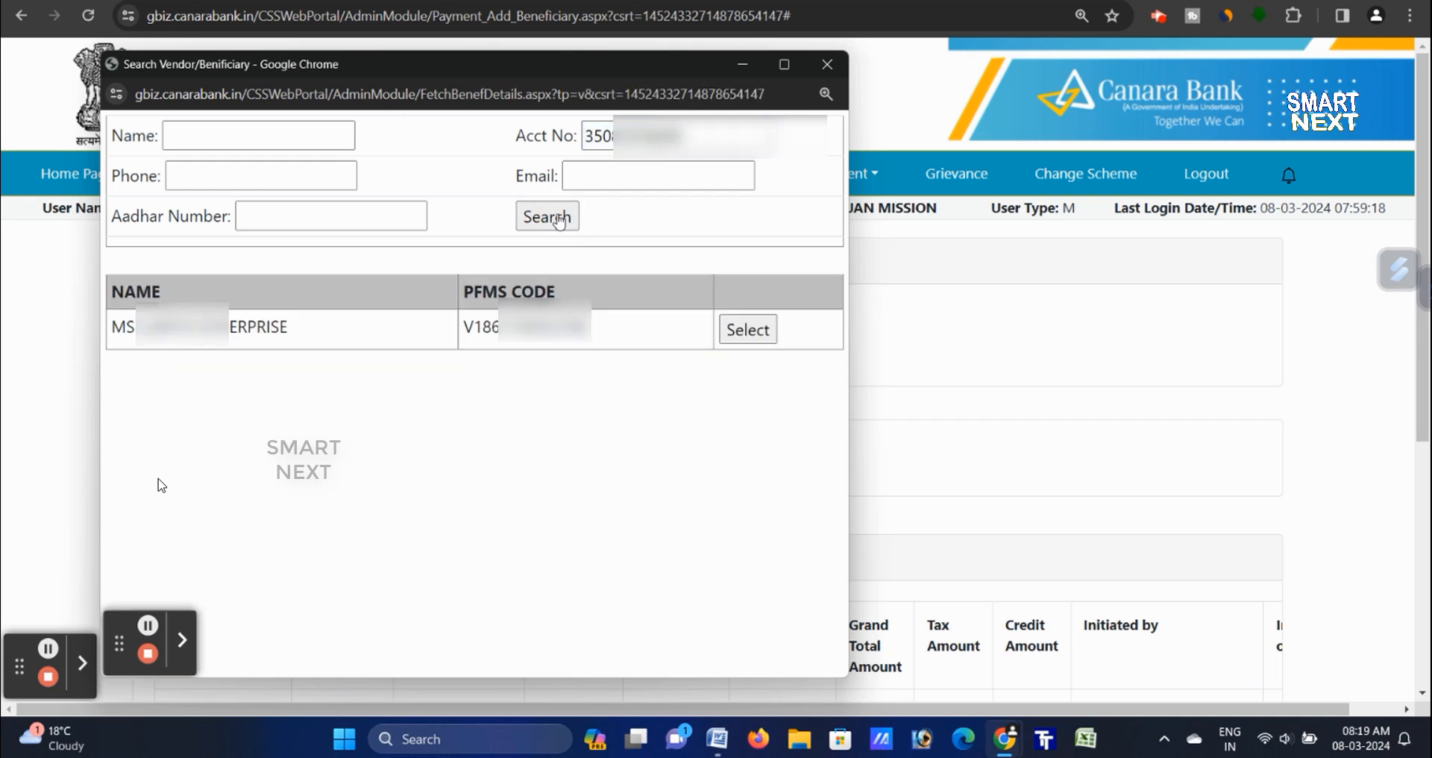
pyautogui.click(769, 331)
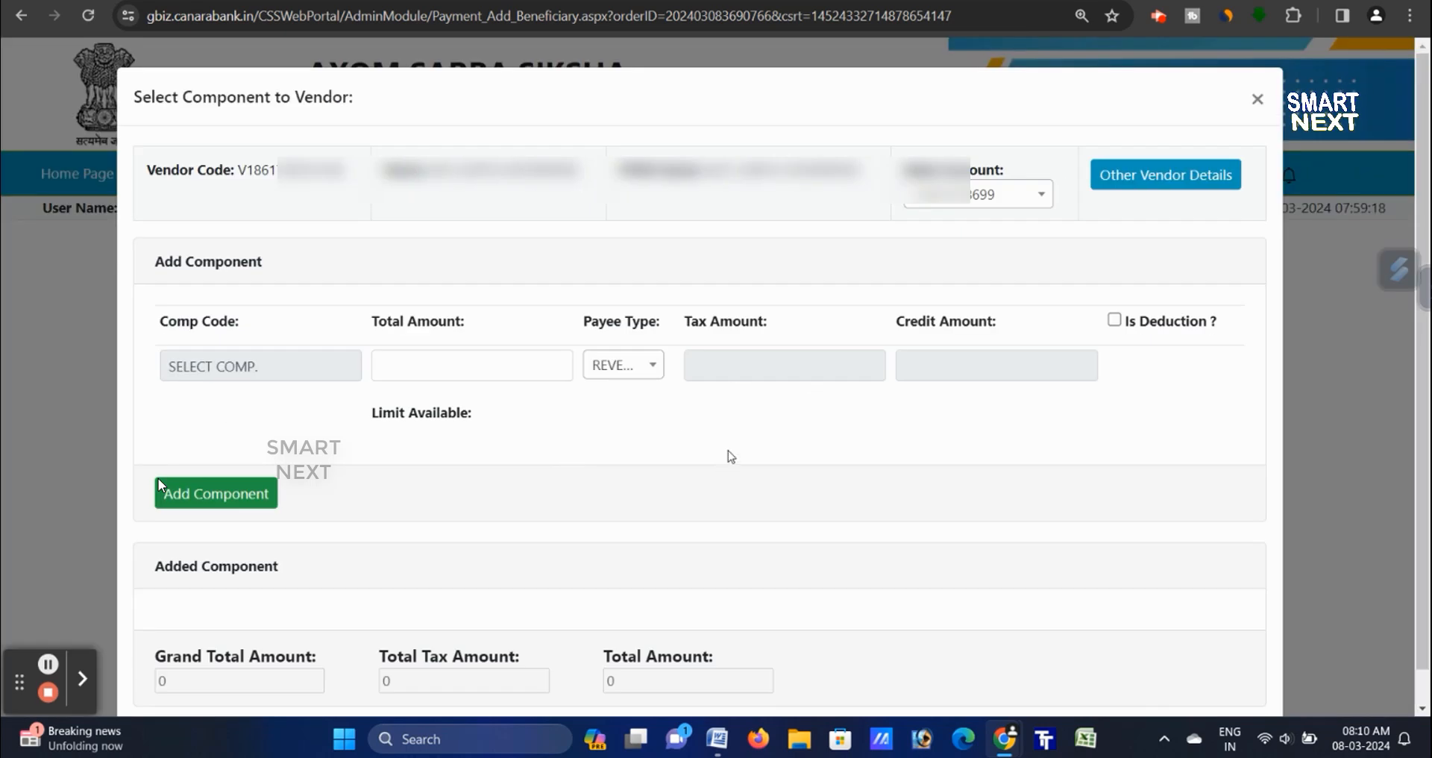
# - Attach the 1.6.4.7.2.1 All Girls component with a total of 3360 to the vendor
pyautogui.moveTo(154, 261); pyautogui.dragTo(288, 256)
pyautogui.click(421, 275)
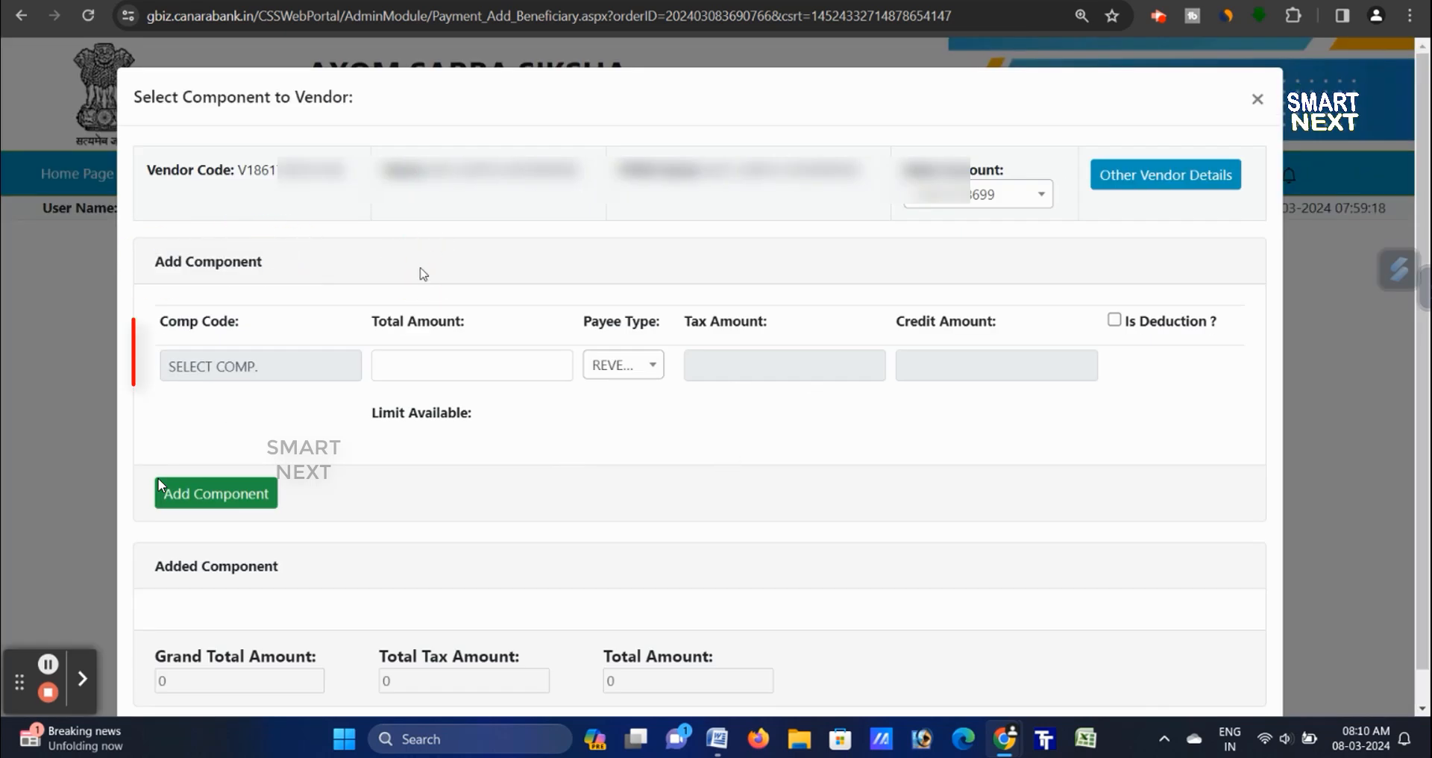
pyautogui.click(271, 365)
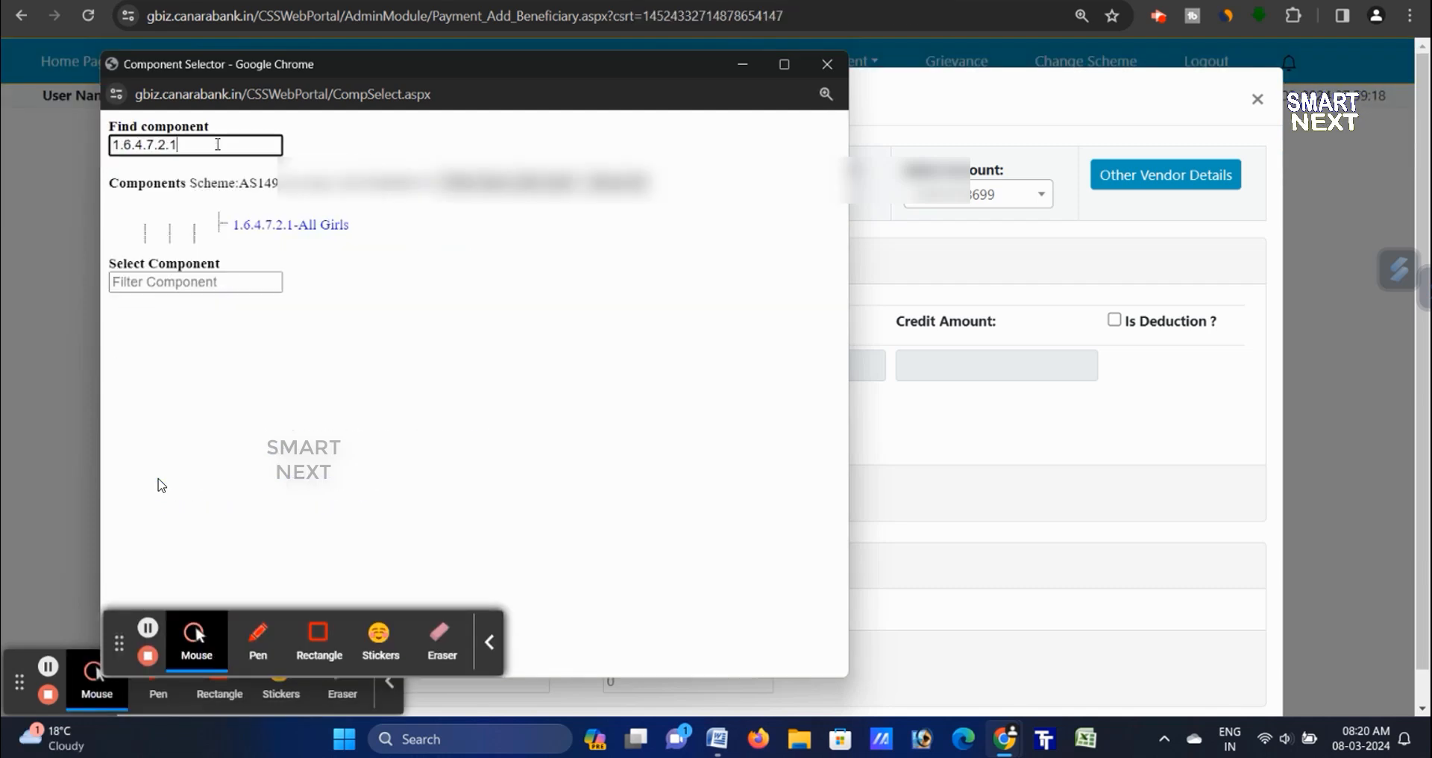
pyautogui.click(276, 226)
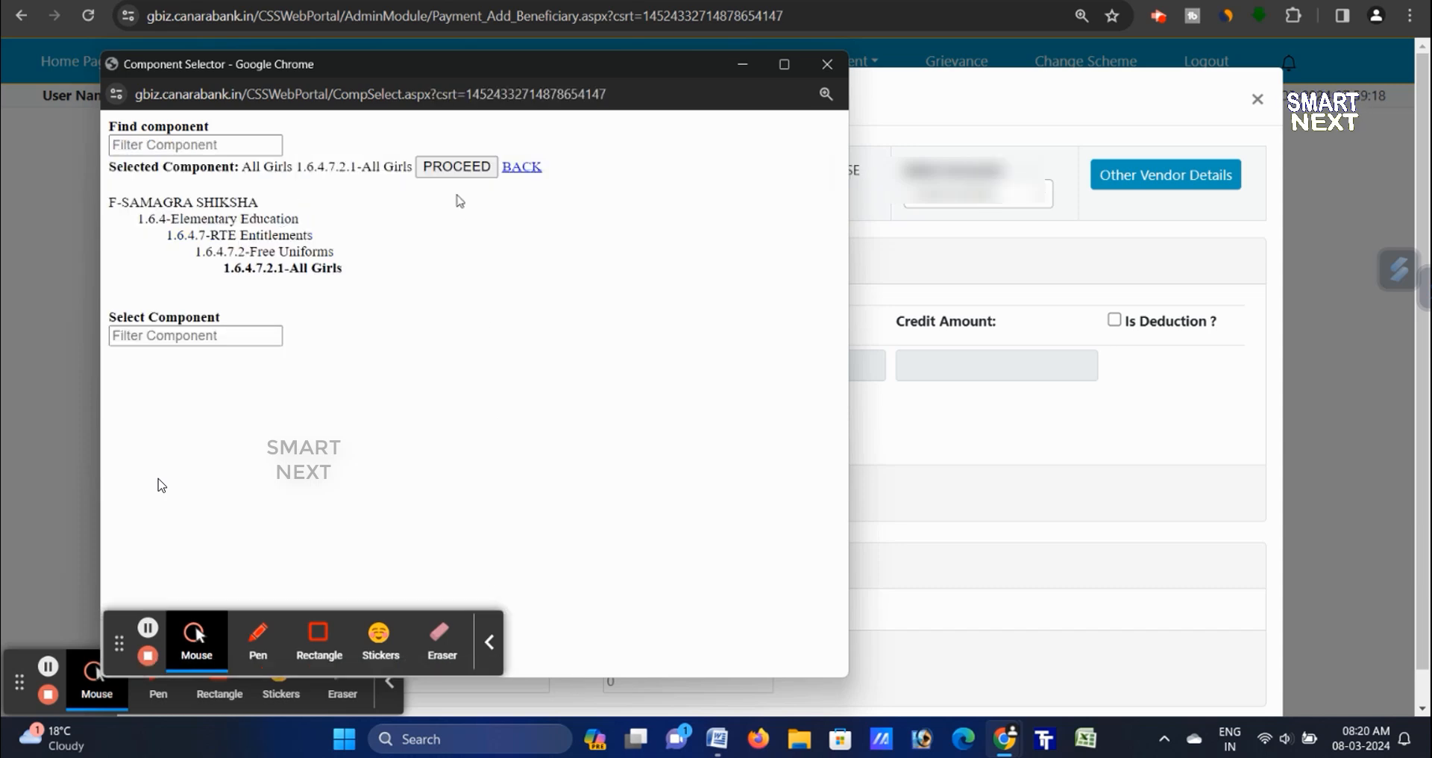
pyautogui.click(489, 644)
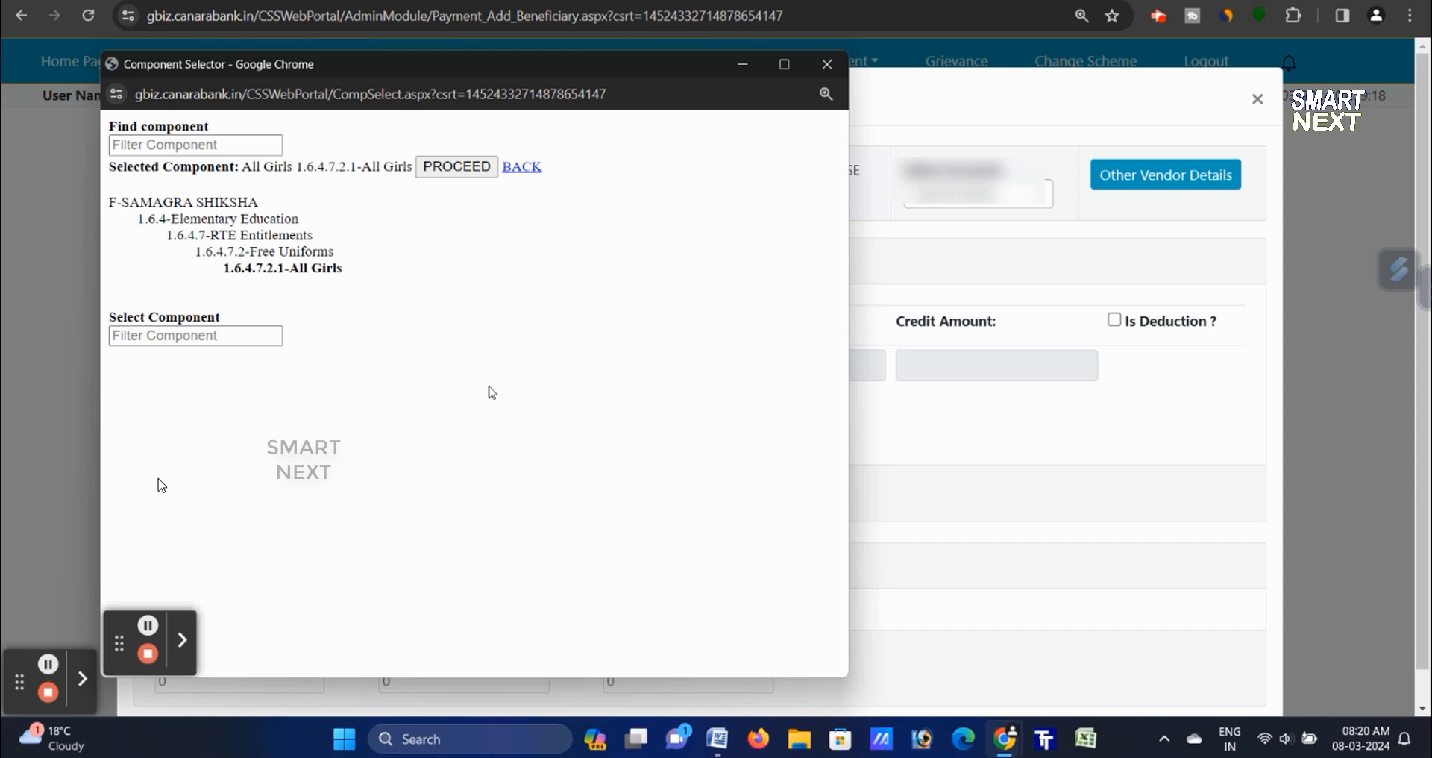
pyautogui.click(456, 167)
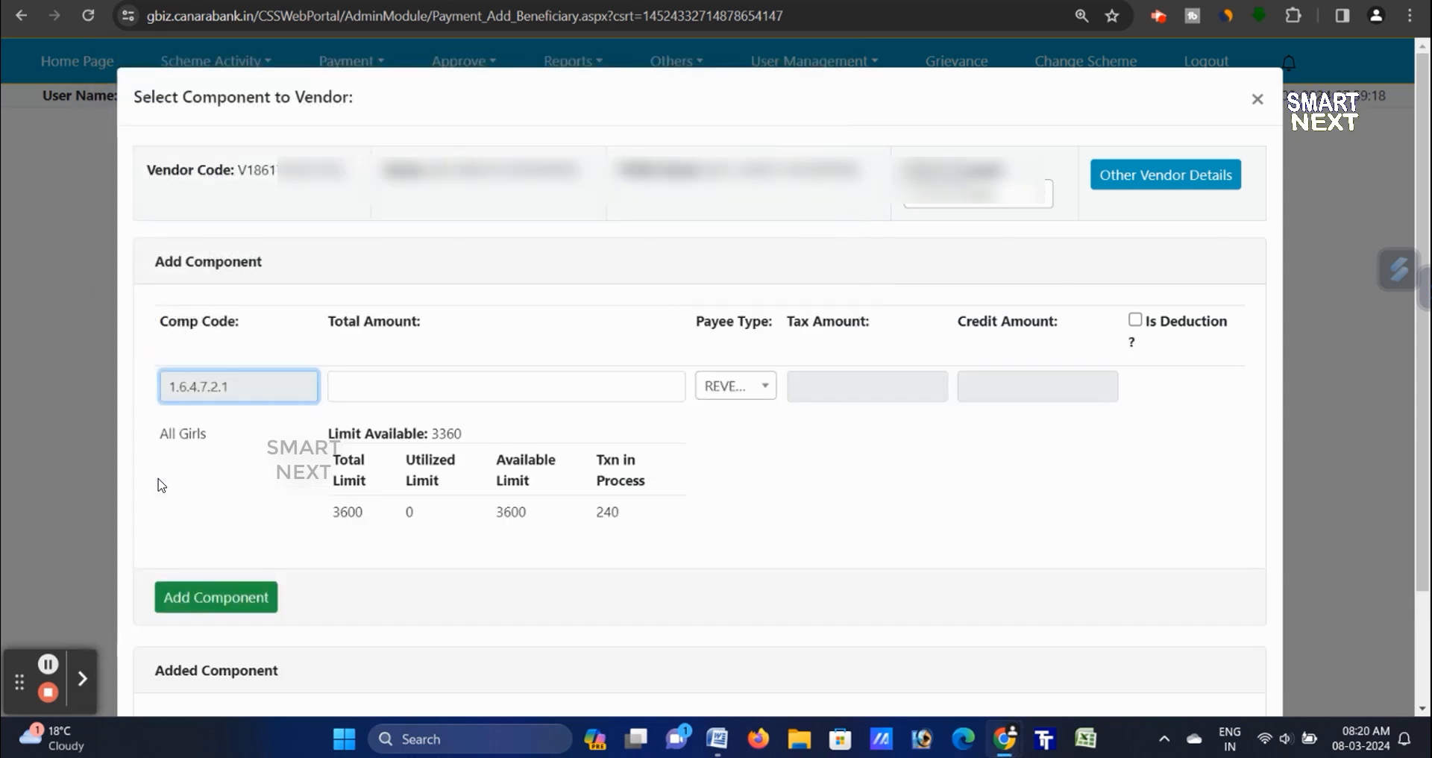
pyautogui.click(527, 389)
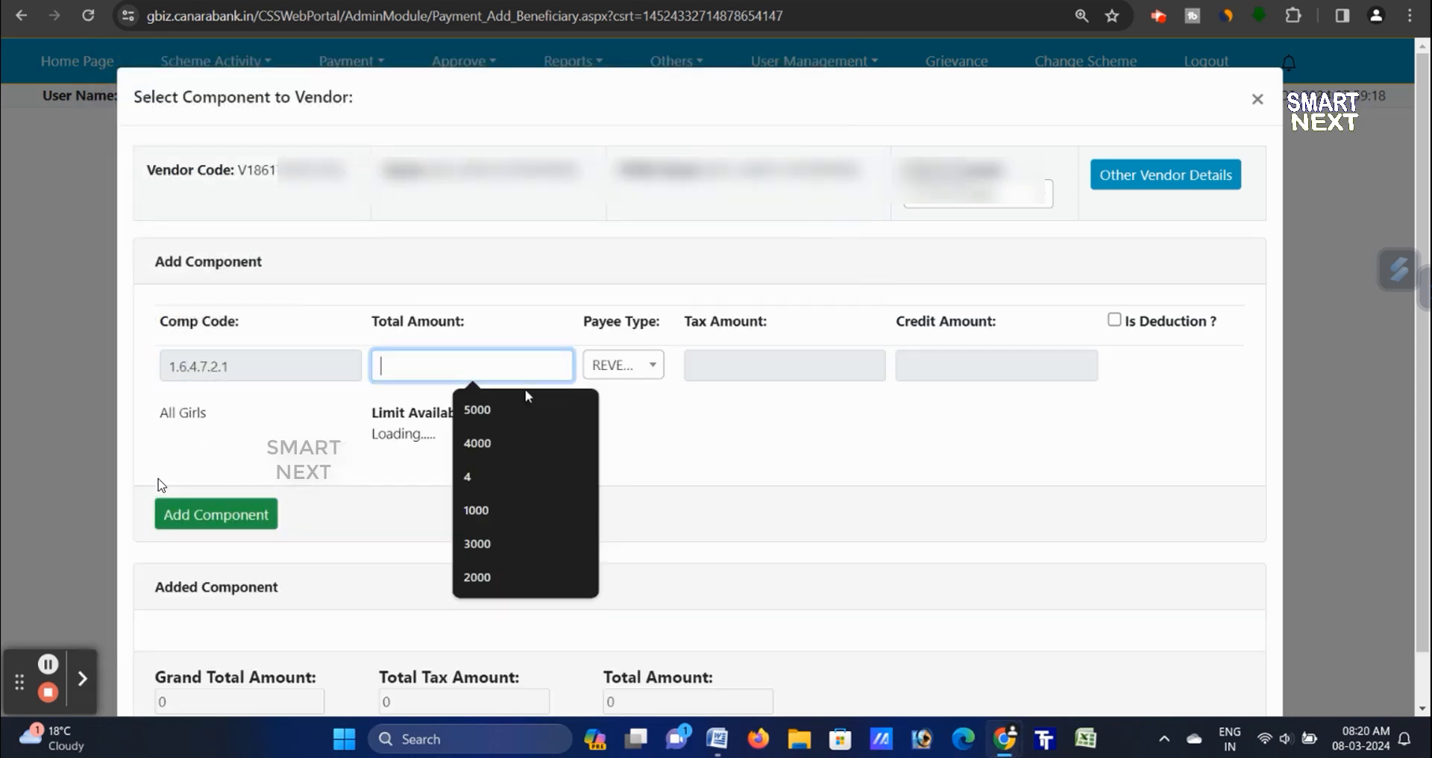
pyautogui.write('3360')
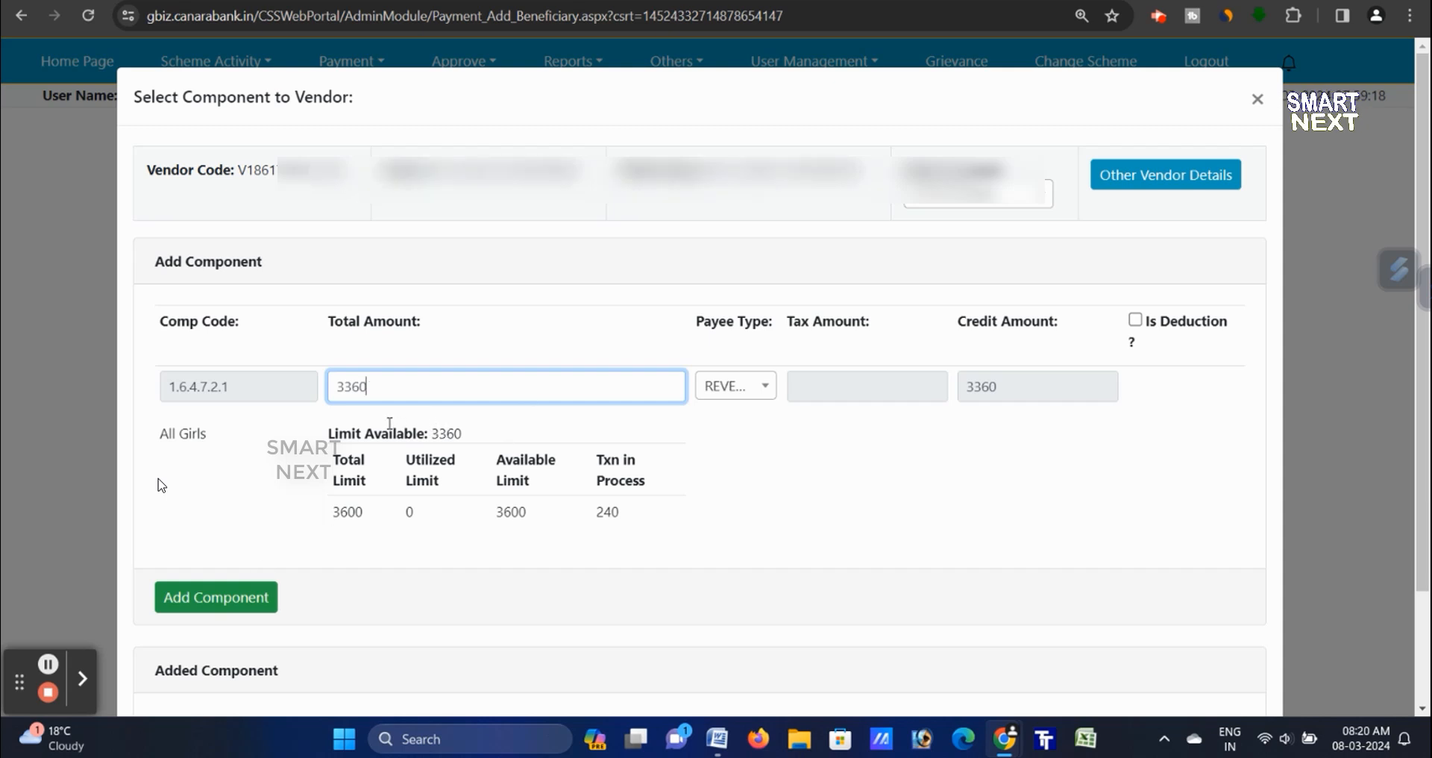
pyautogui.click(257, 596)
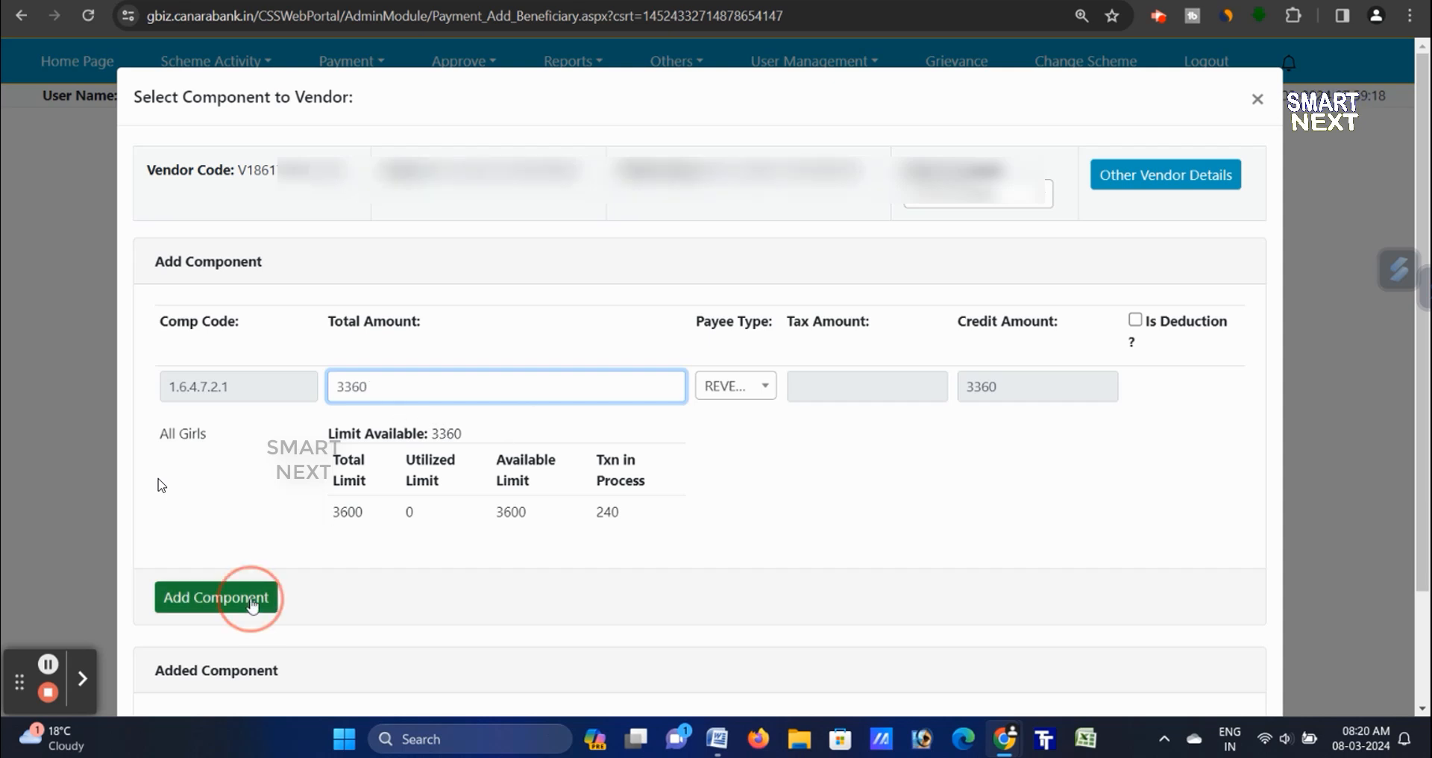
# - Add the vendor to the payment order, acknowledge the alert, and check the beneficiary table
pyautogui.scroll(-2, 922, 563)
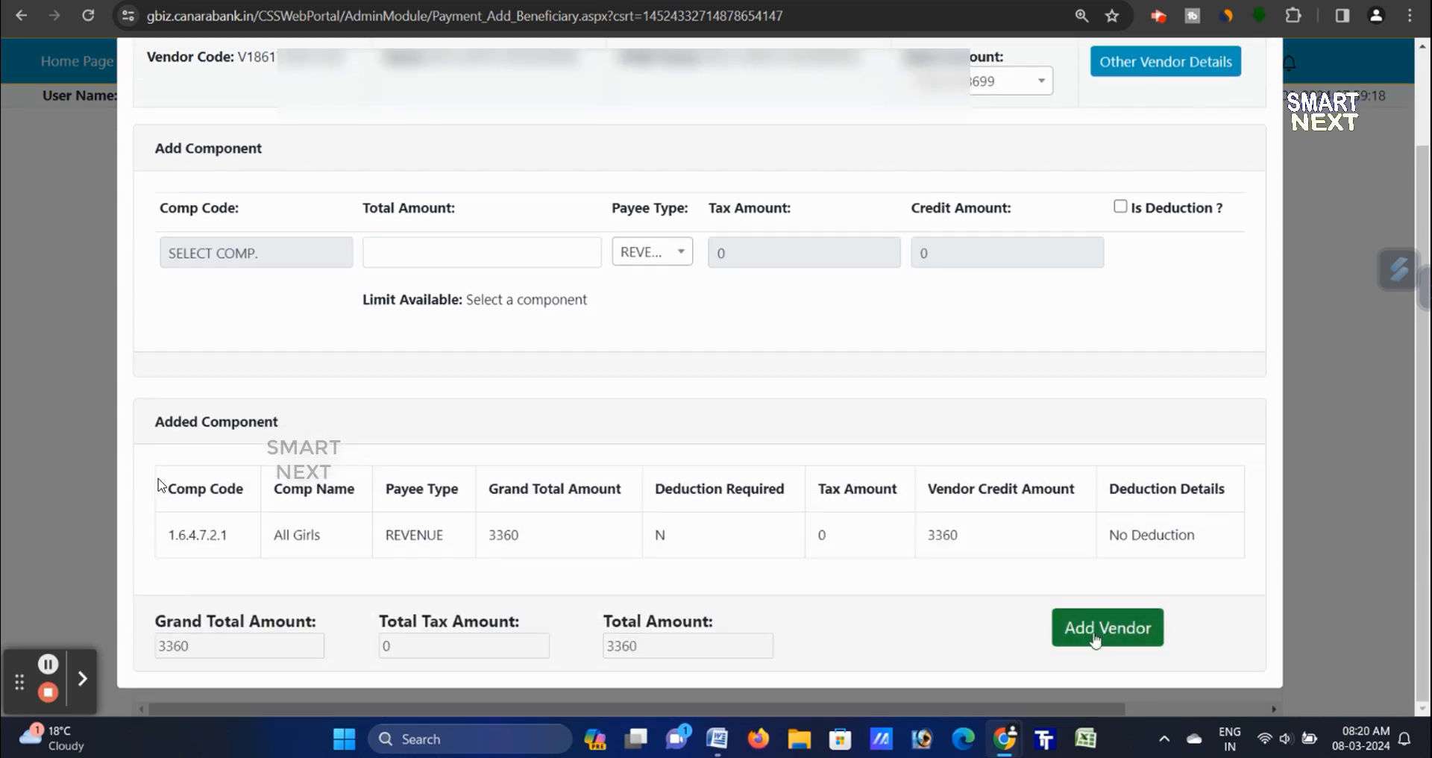
pyautogui.click(1095, 639)
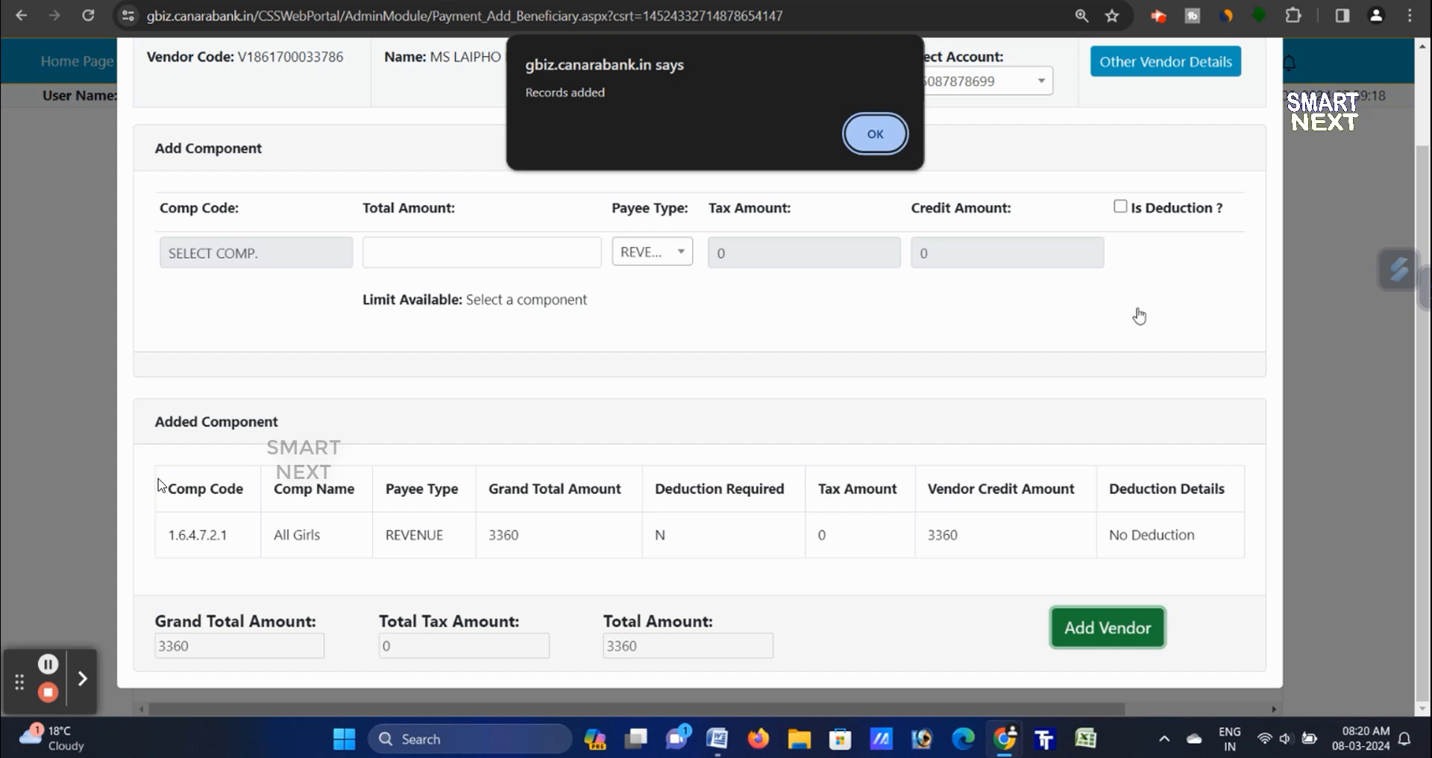
pyautogui.click(894, 147)
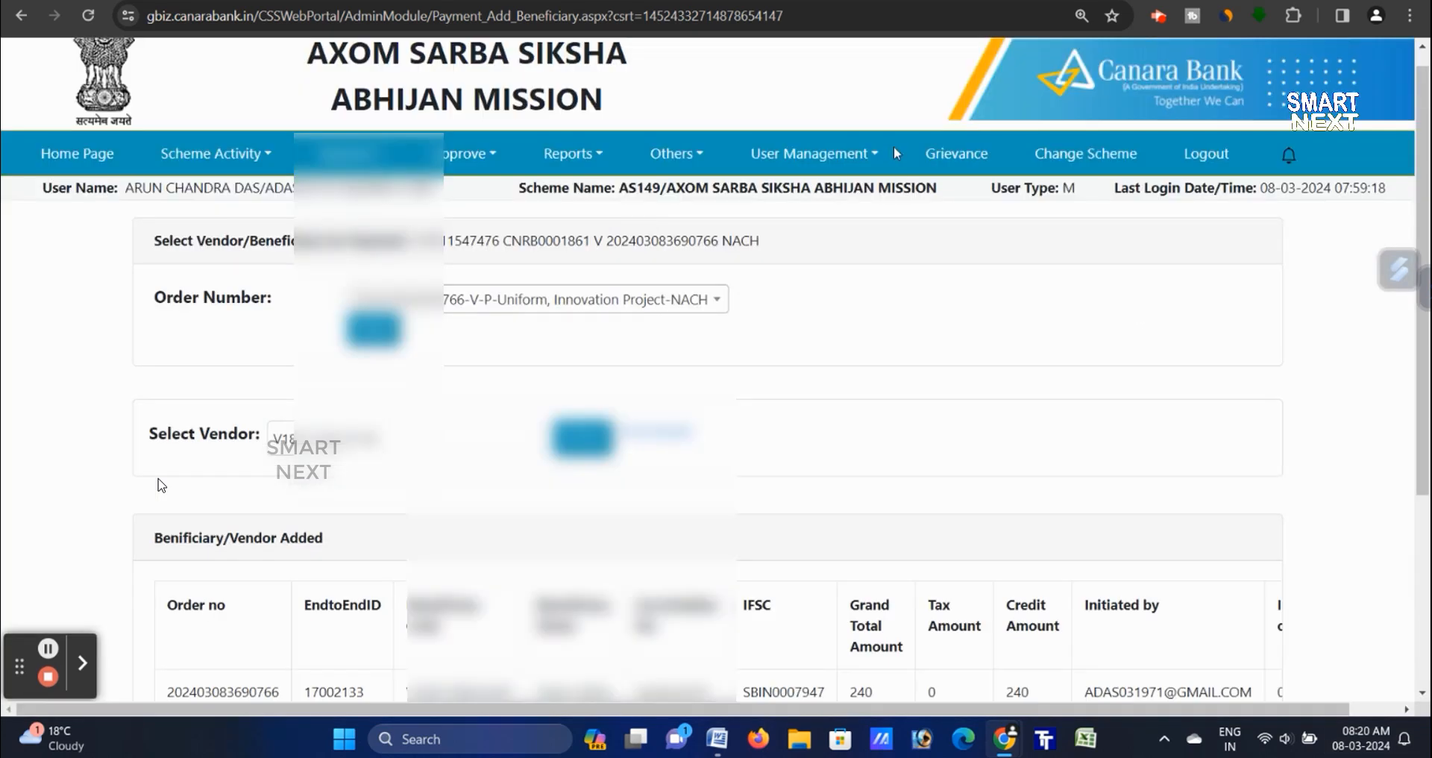
pyautogui.scroll(-4, 902, 194)
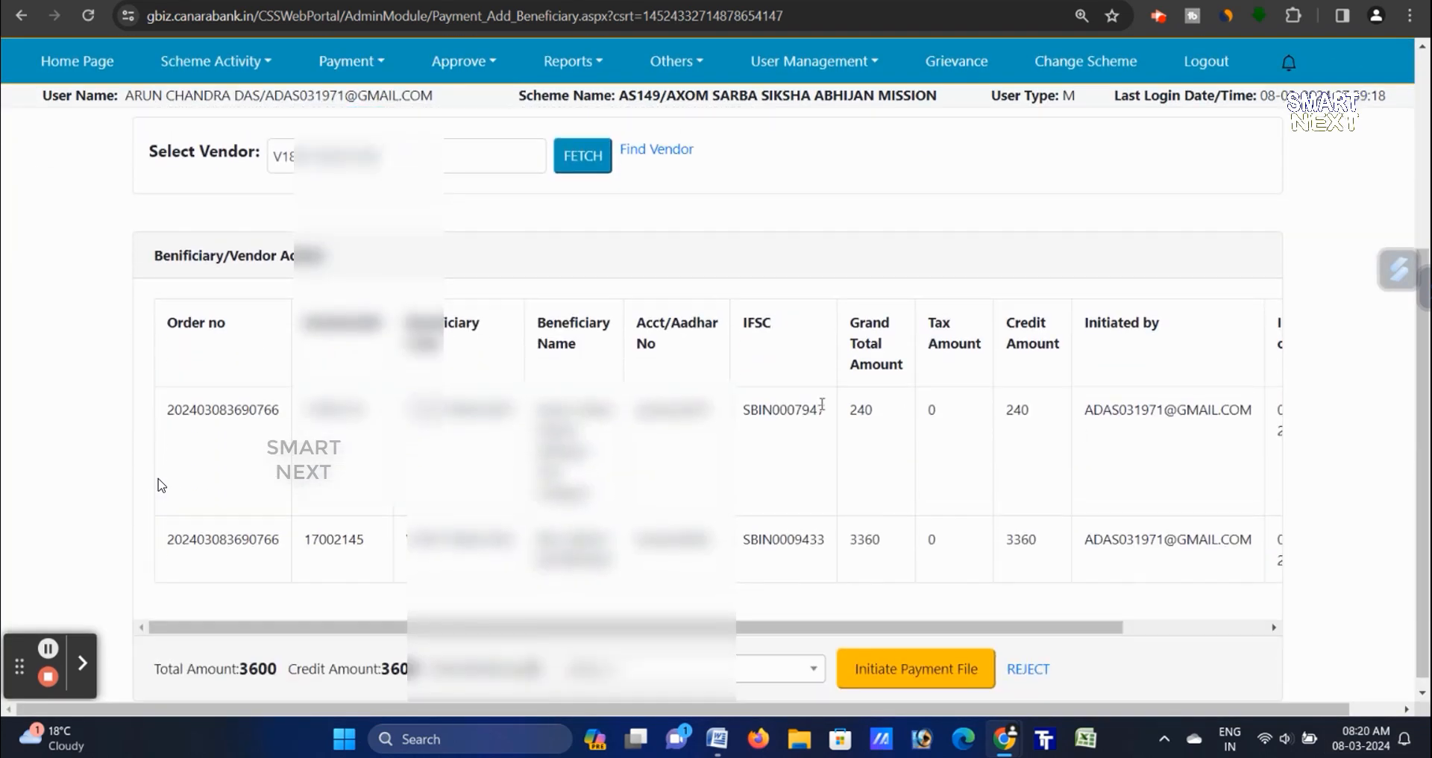
# - Fetch the vendor and attach the 1.6.4.7.2.2 ST Boys component for 1800
pyautogui.scroll(1, 159, 485)
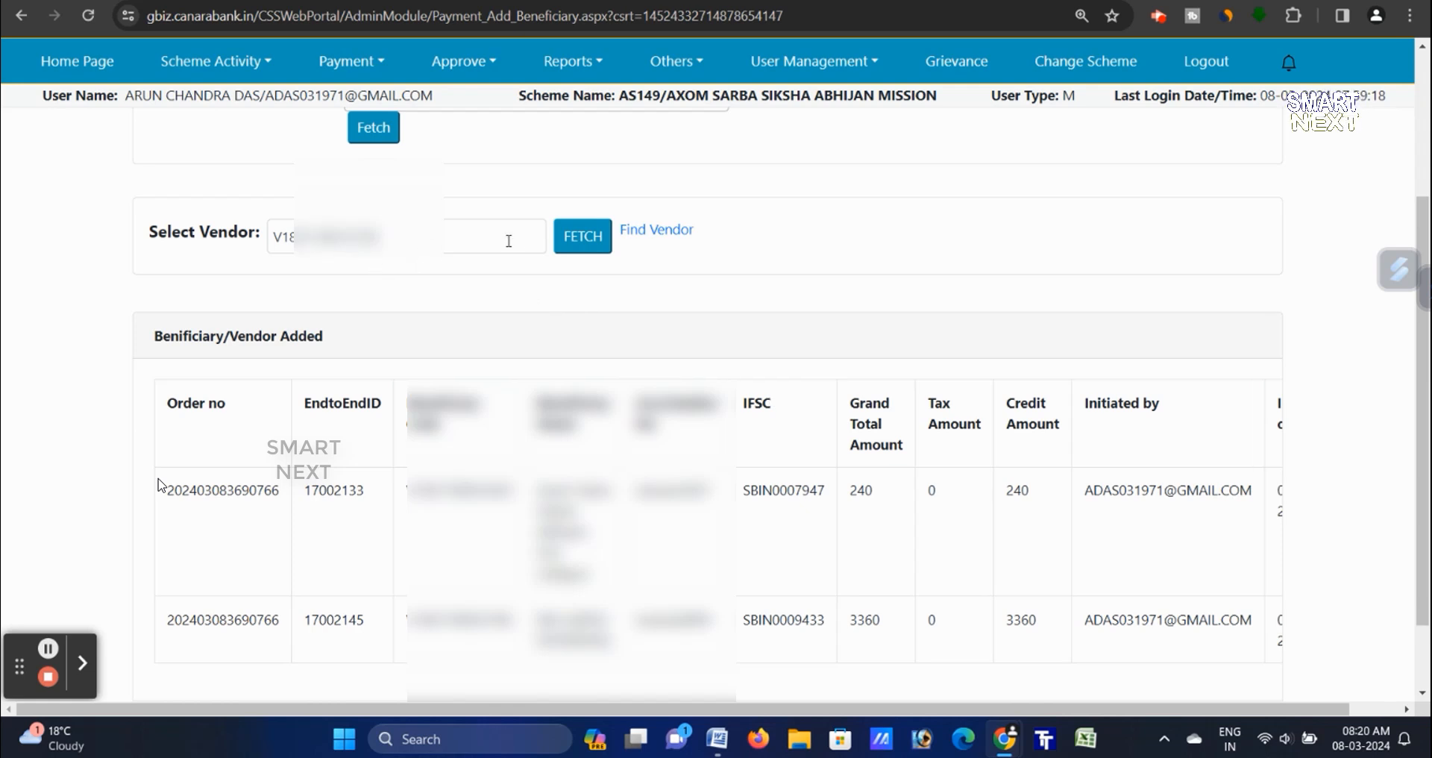
pyautogui.click(588, 236)
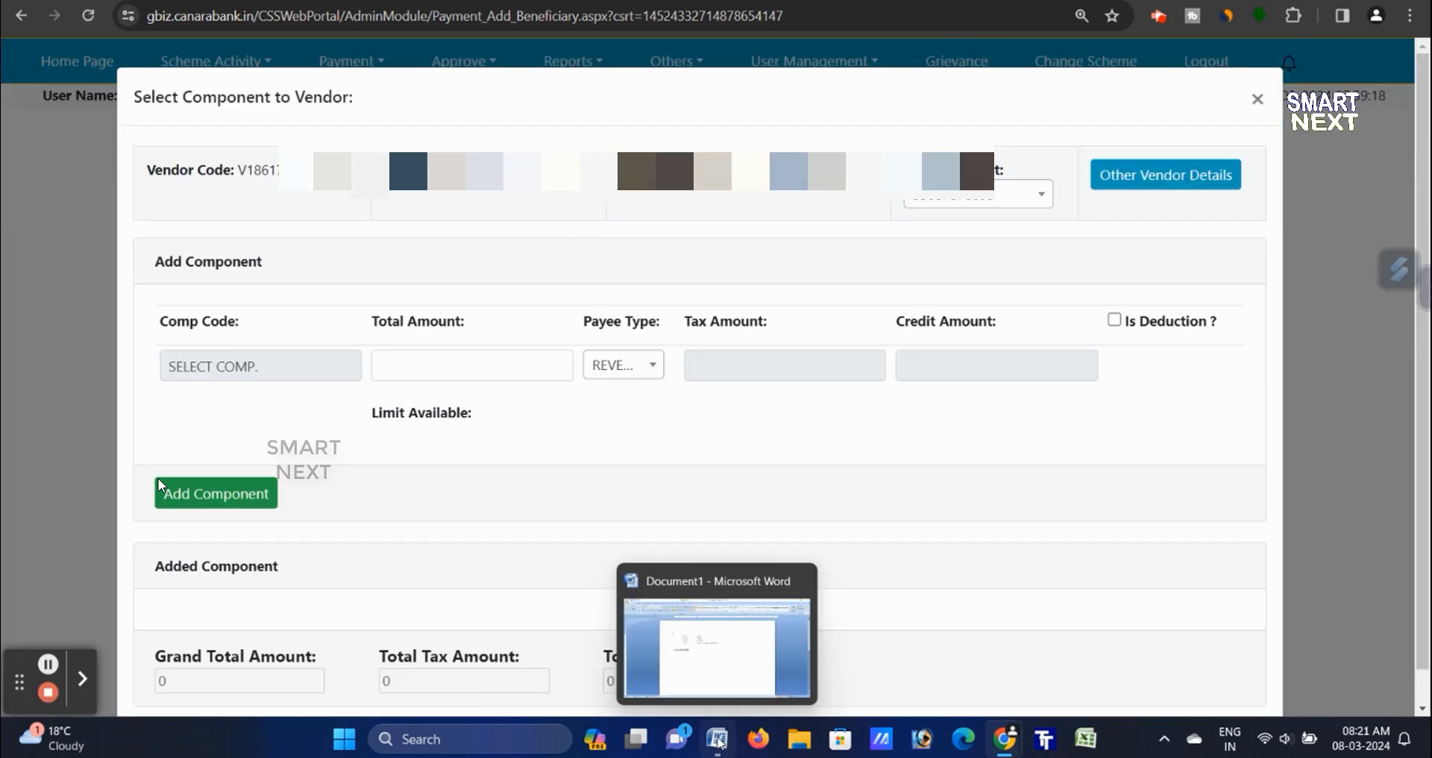
pyautogui.click(242, 360)
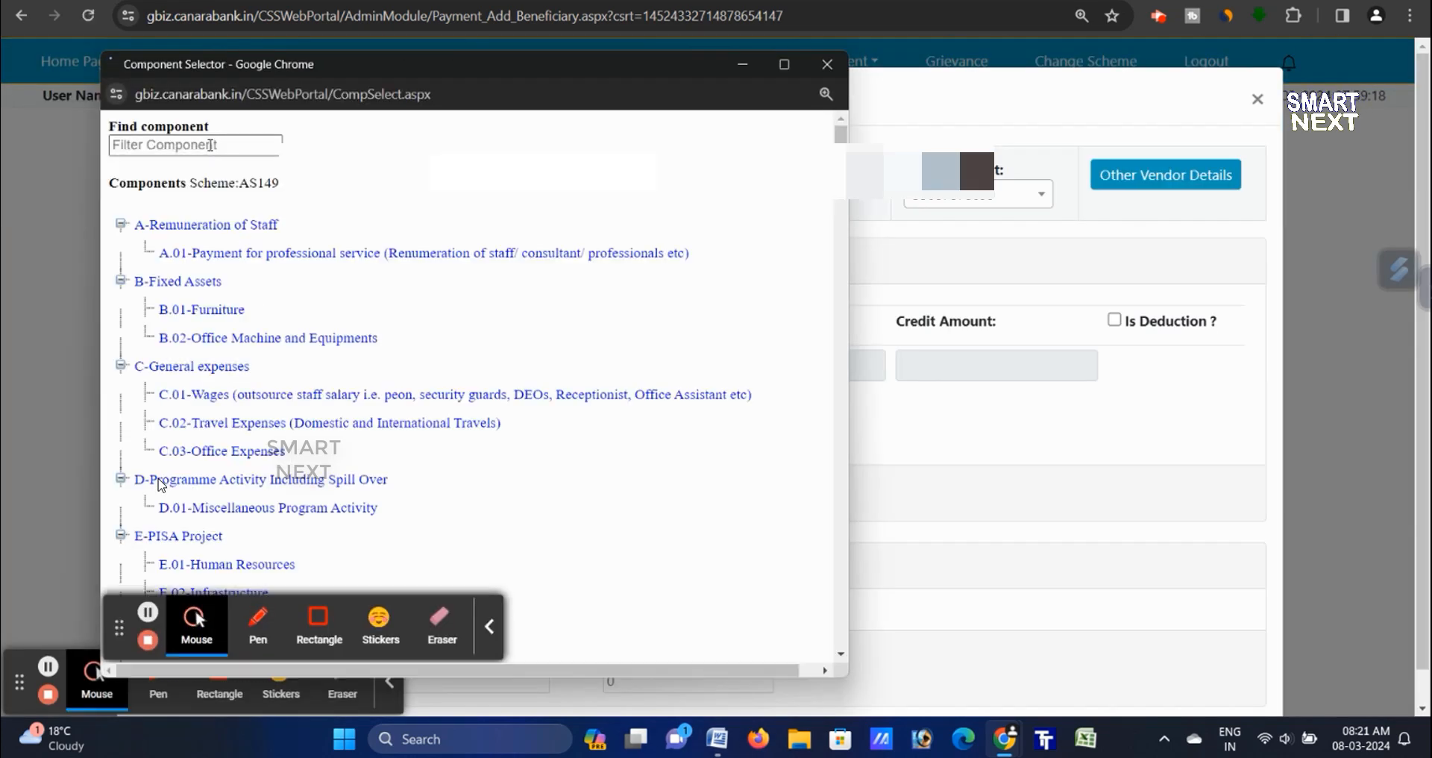
pyautogui.click(211, 144)
pyautogui.write('1.6.4.7.2.2')
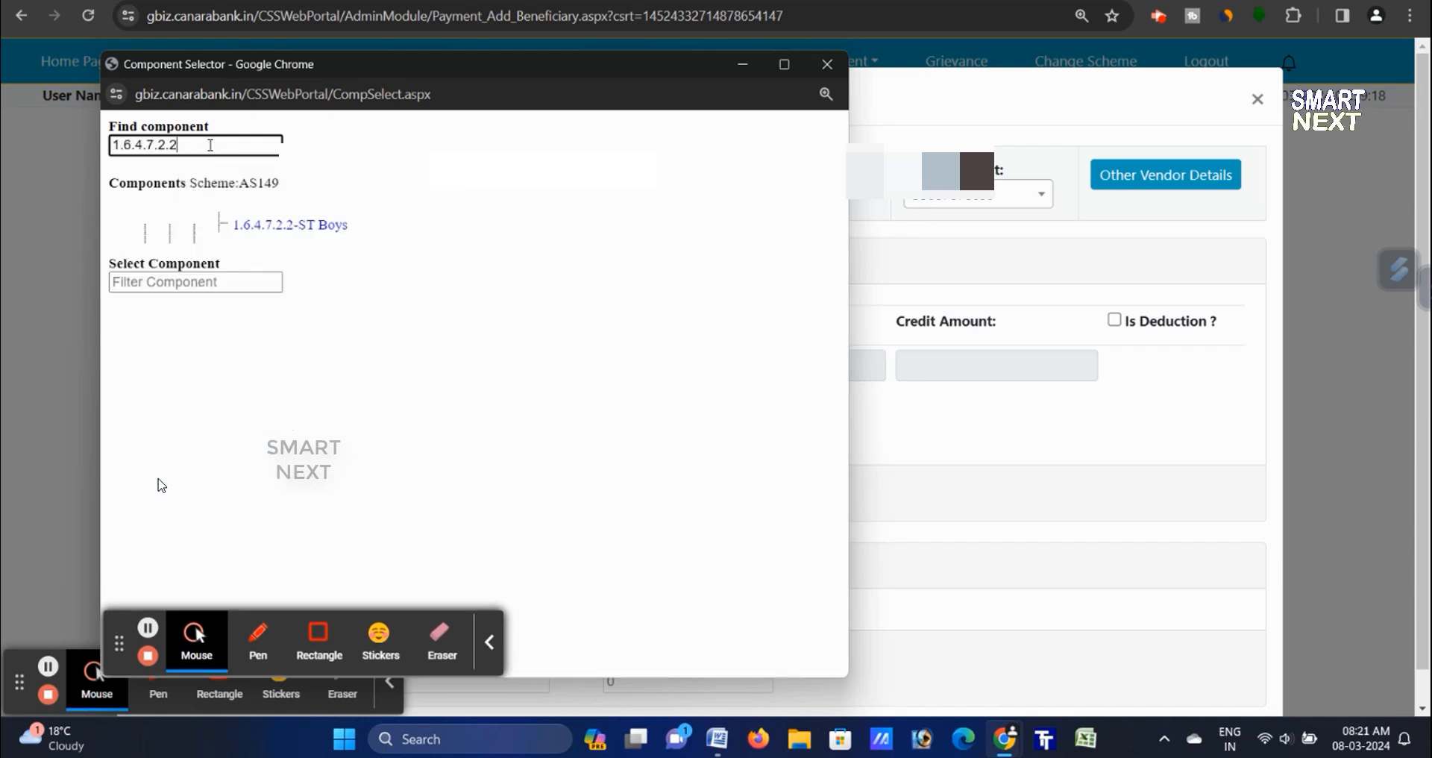
pyautogui.click(313, 230)
pyautogui.click(472, 163)
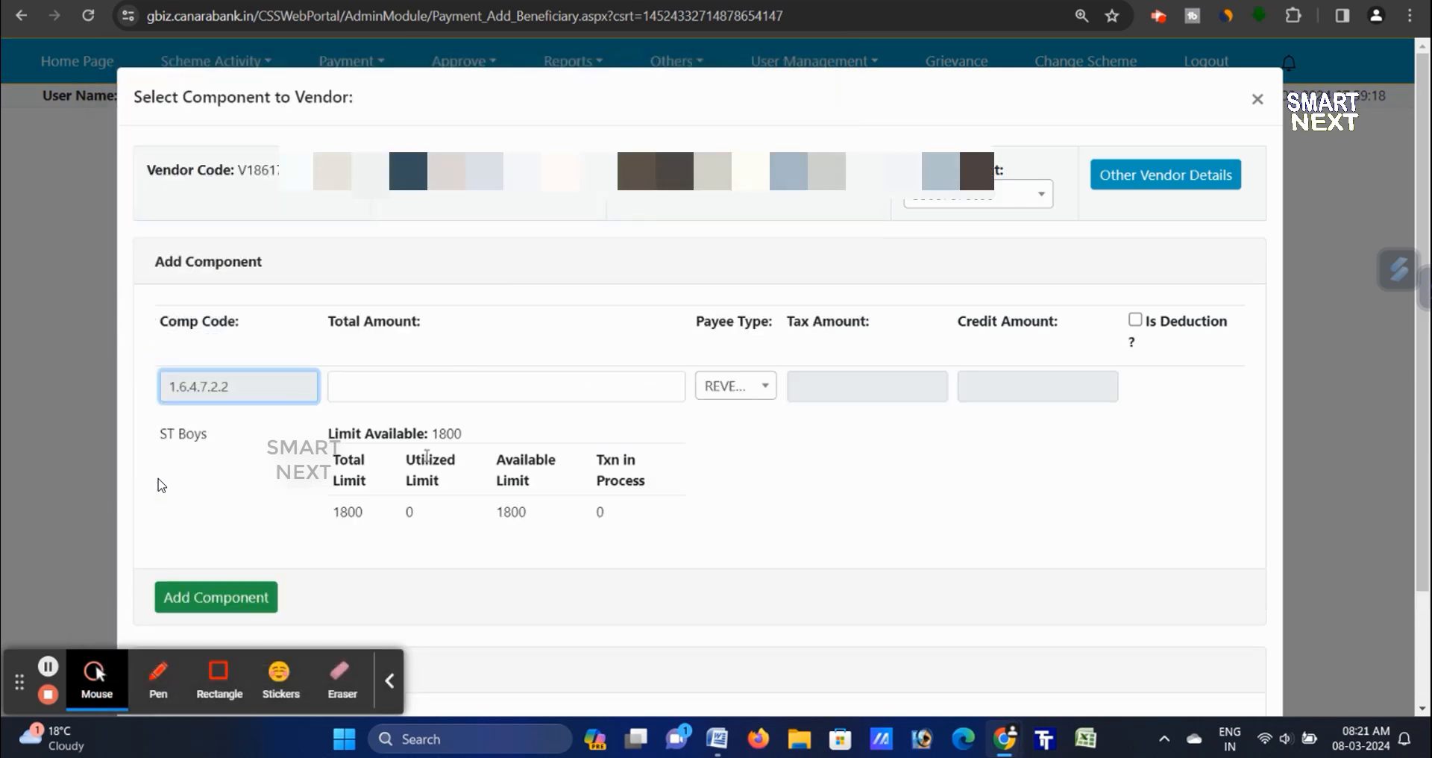
pyautogui.click(431, 388)
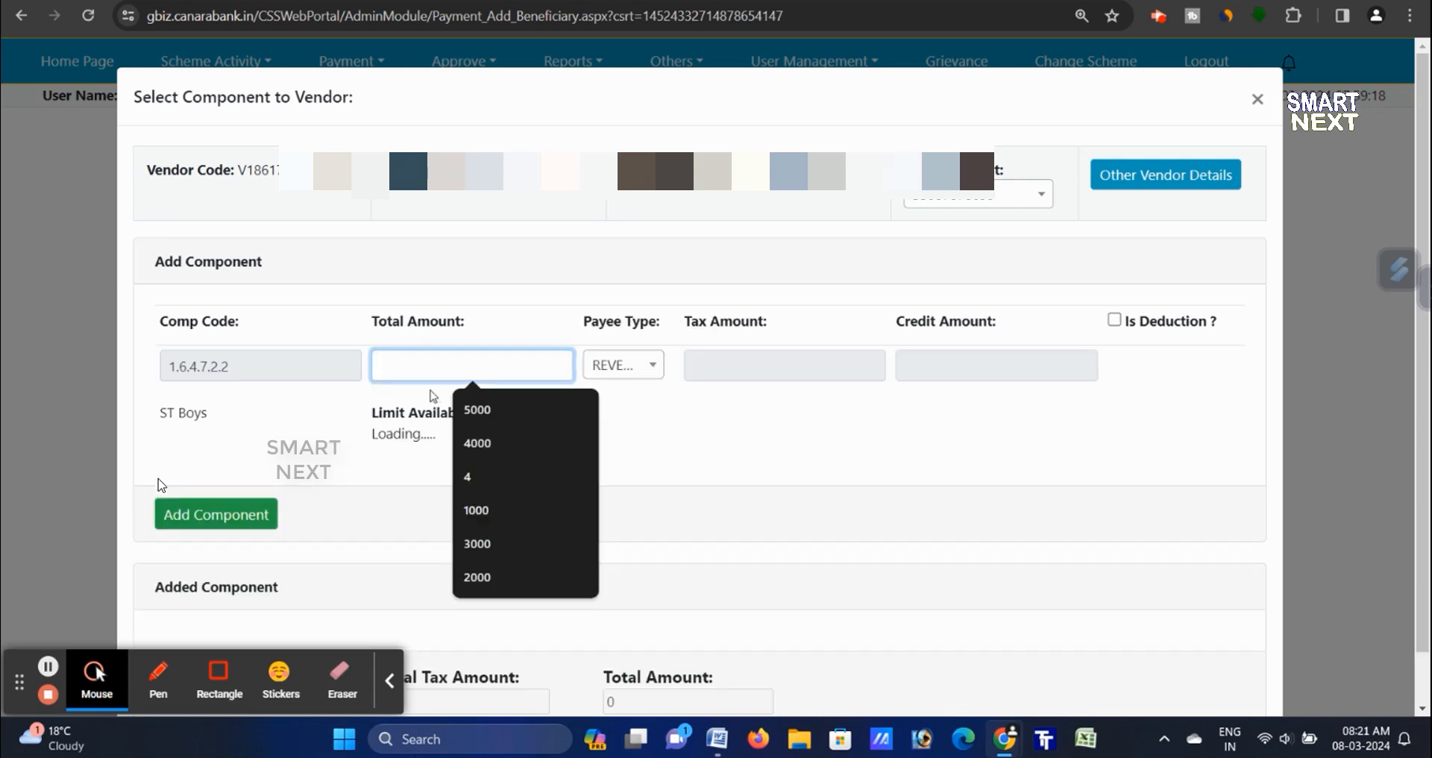
pyautogui.write('1800')
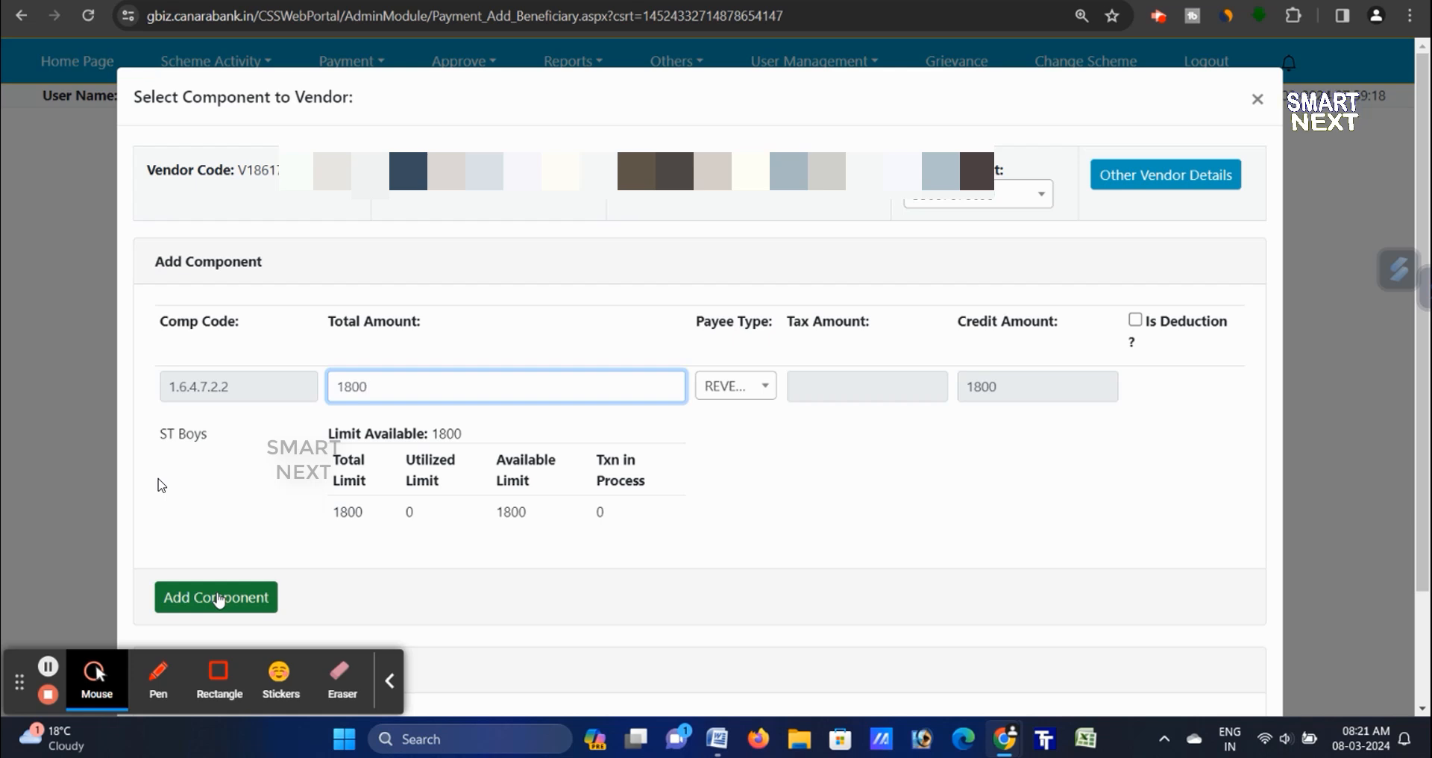
pyautogui.click(217, 598)
# - Add the vendor with ST Boys to the payment order and acknowledge the alert
pyautogui.scroll(-2, 853, 479)
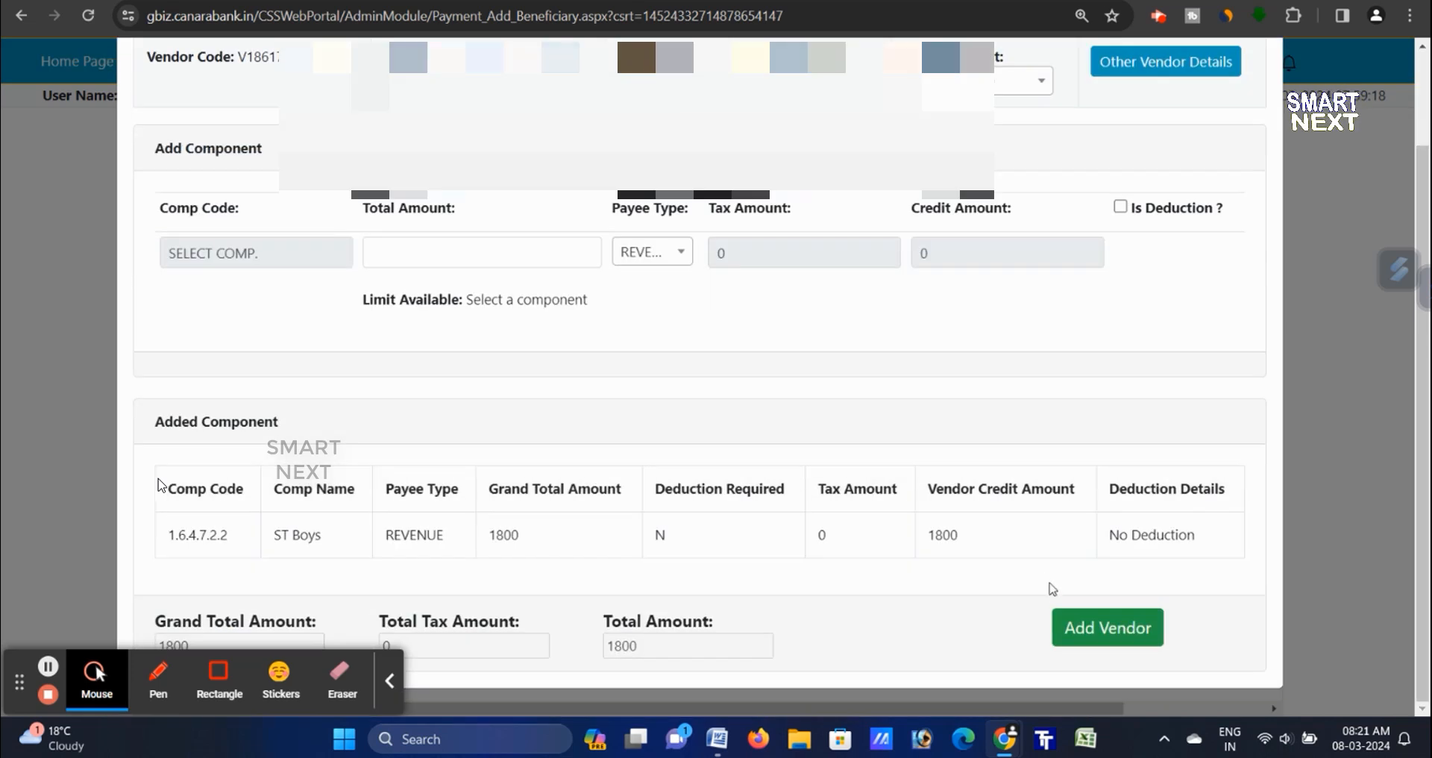
pyautogui.click(1072, 634)
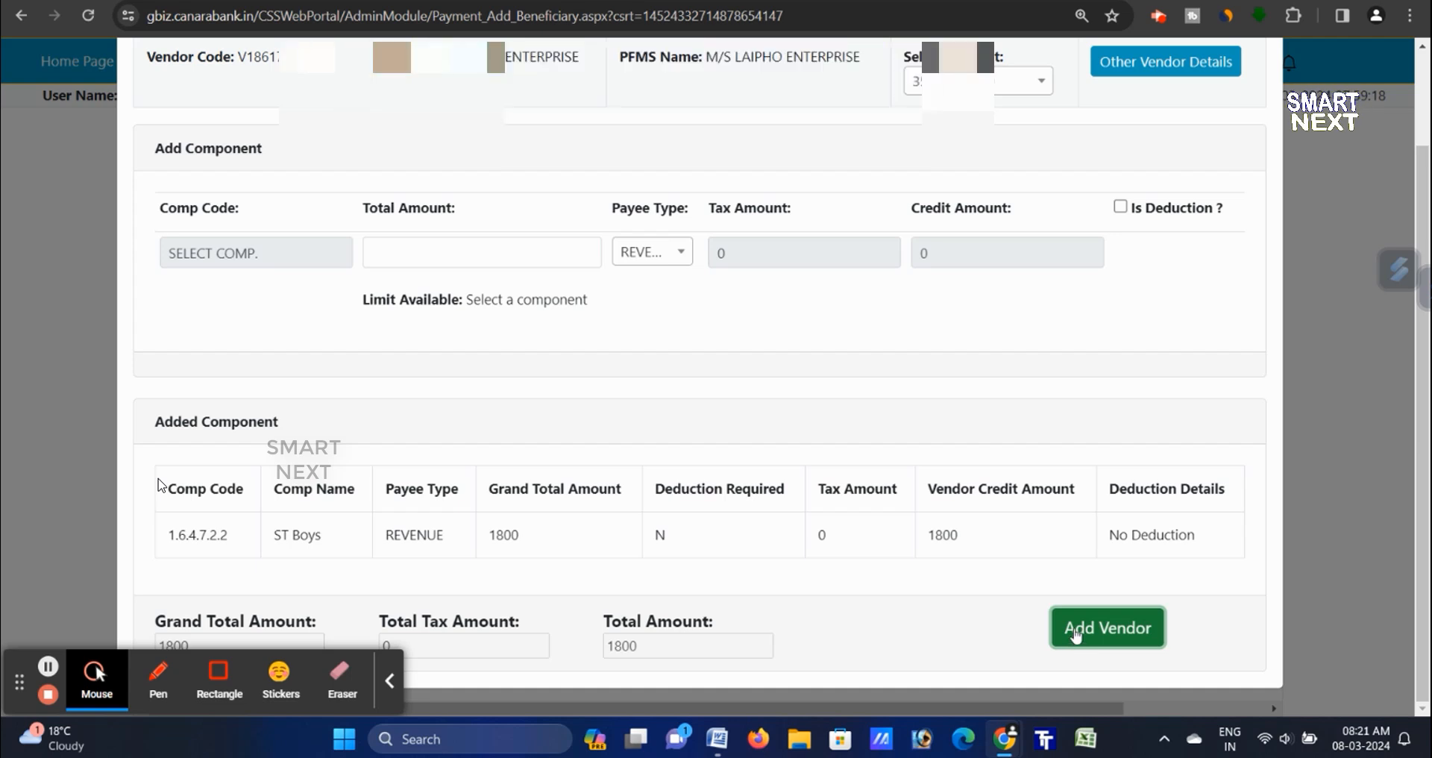
pyautogui.click(869, 135)
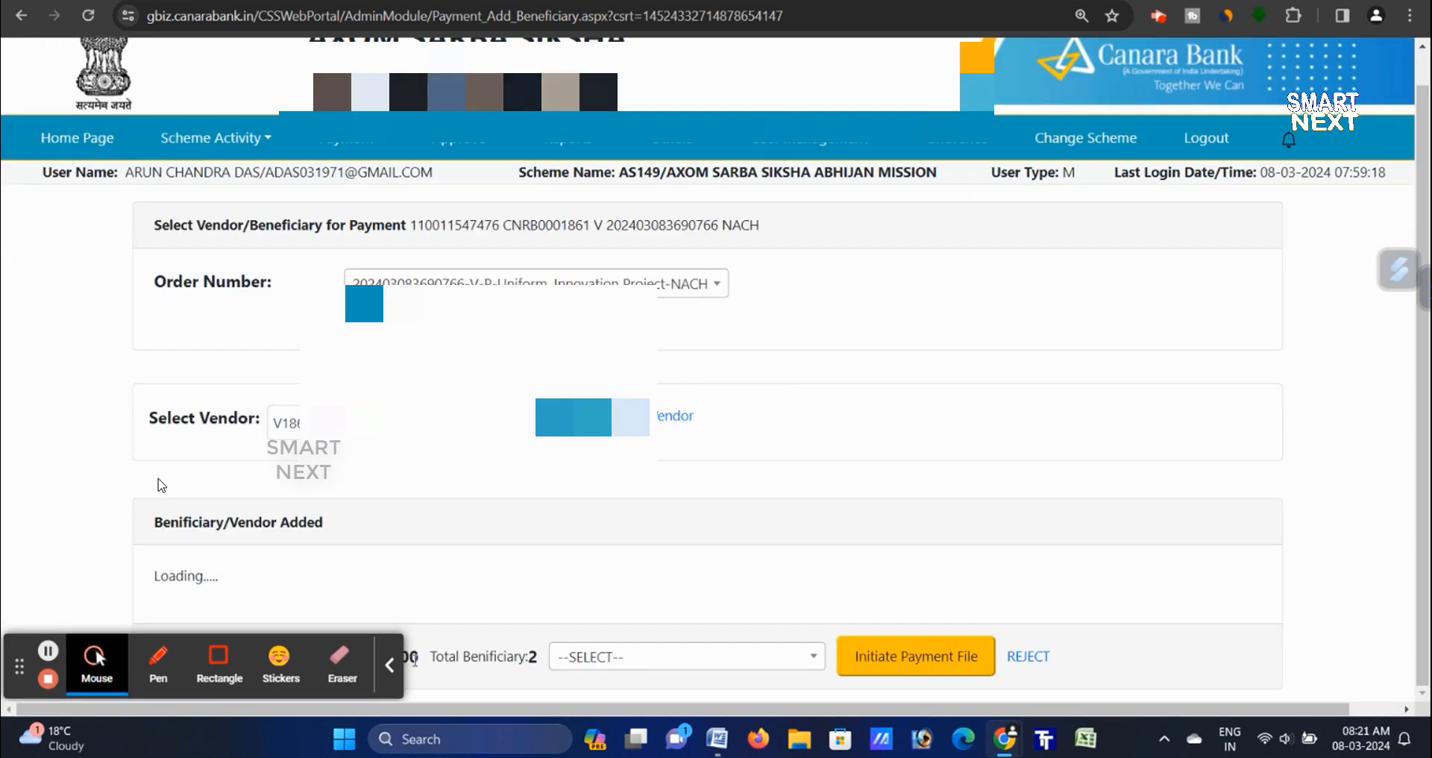
# - Attach the 1.6.4.7.2.4 BPL Boys component for 600 and add the vendor as the fourth beneficiary
pyautogui.click(389, 665)
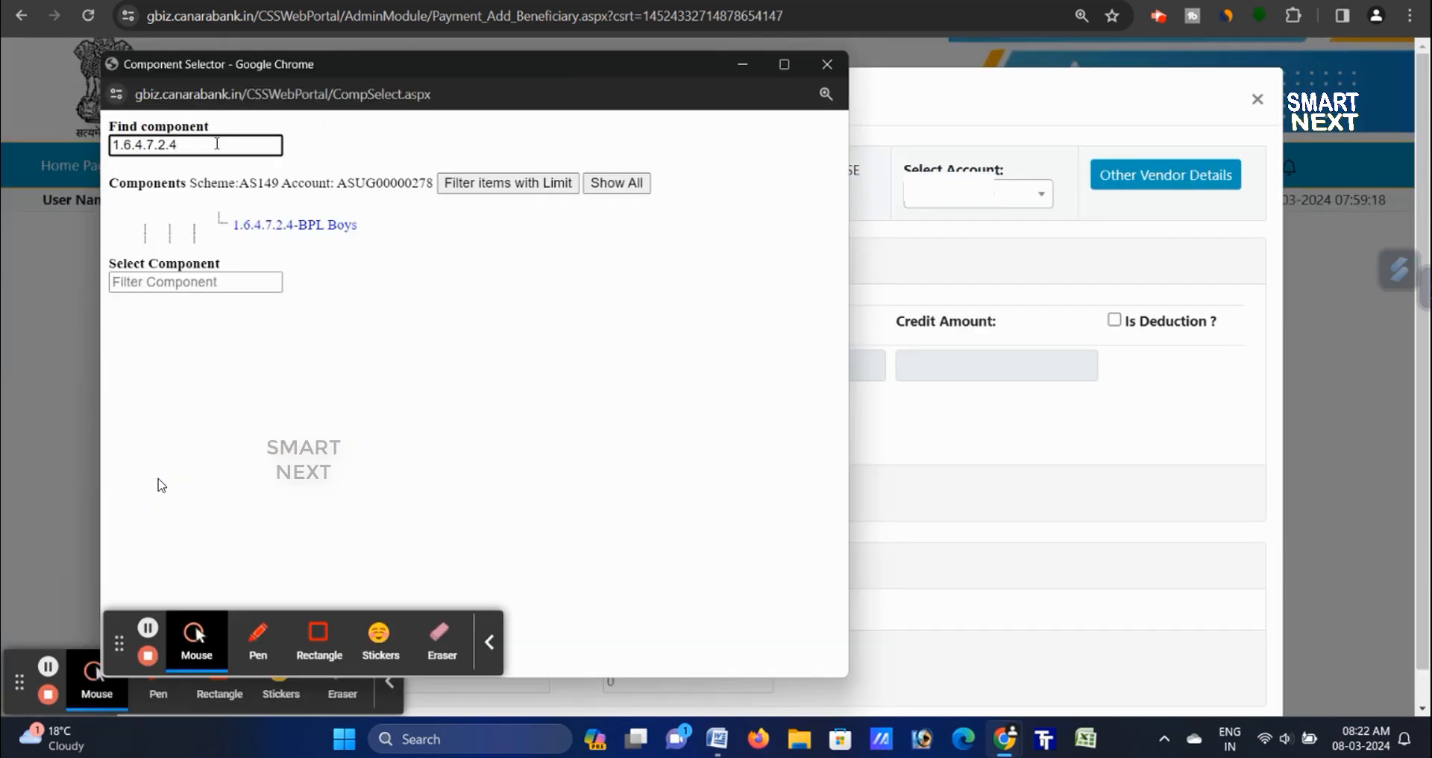
pyautogui.click(318, 233)
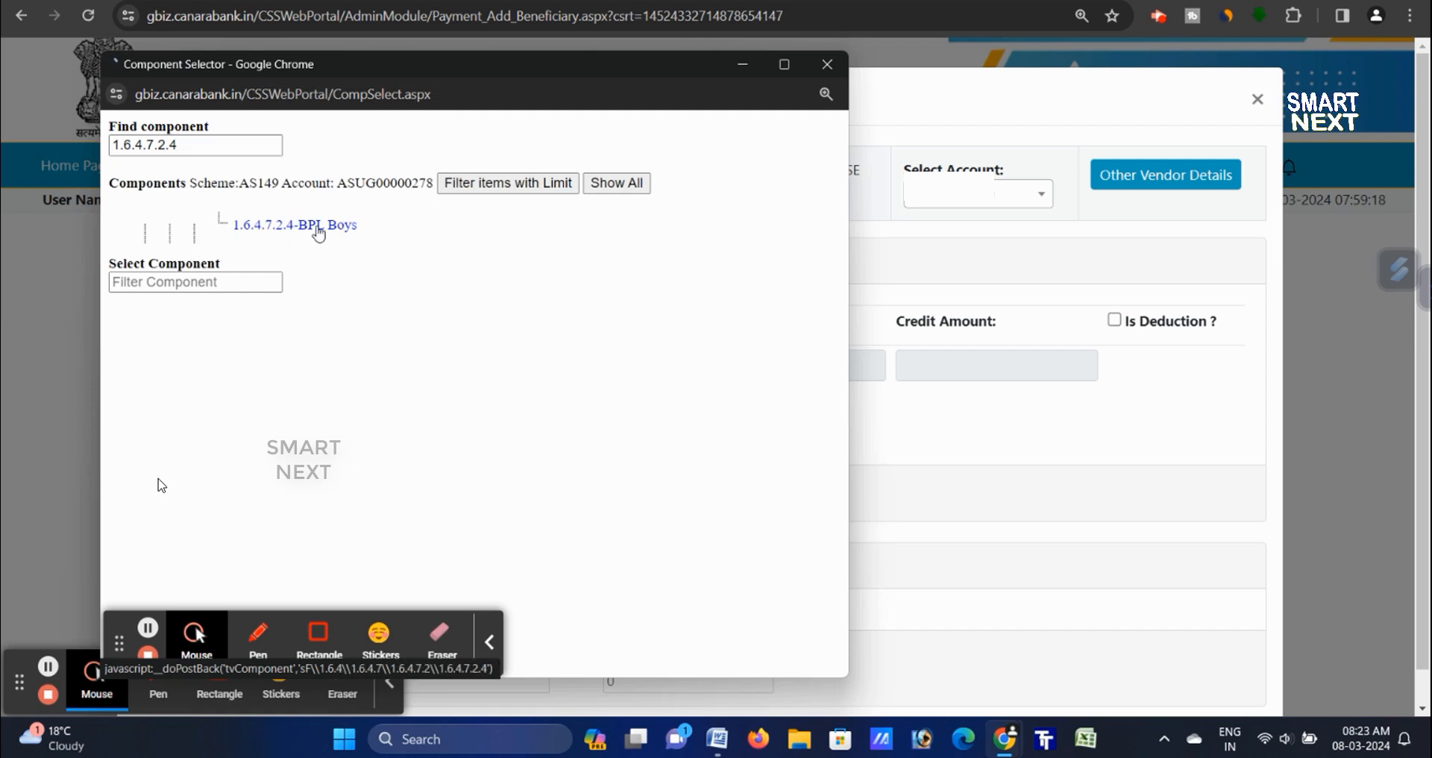
pyautogui.click(490, 643)
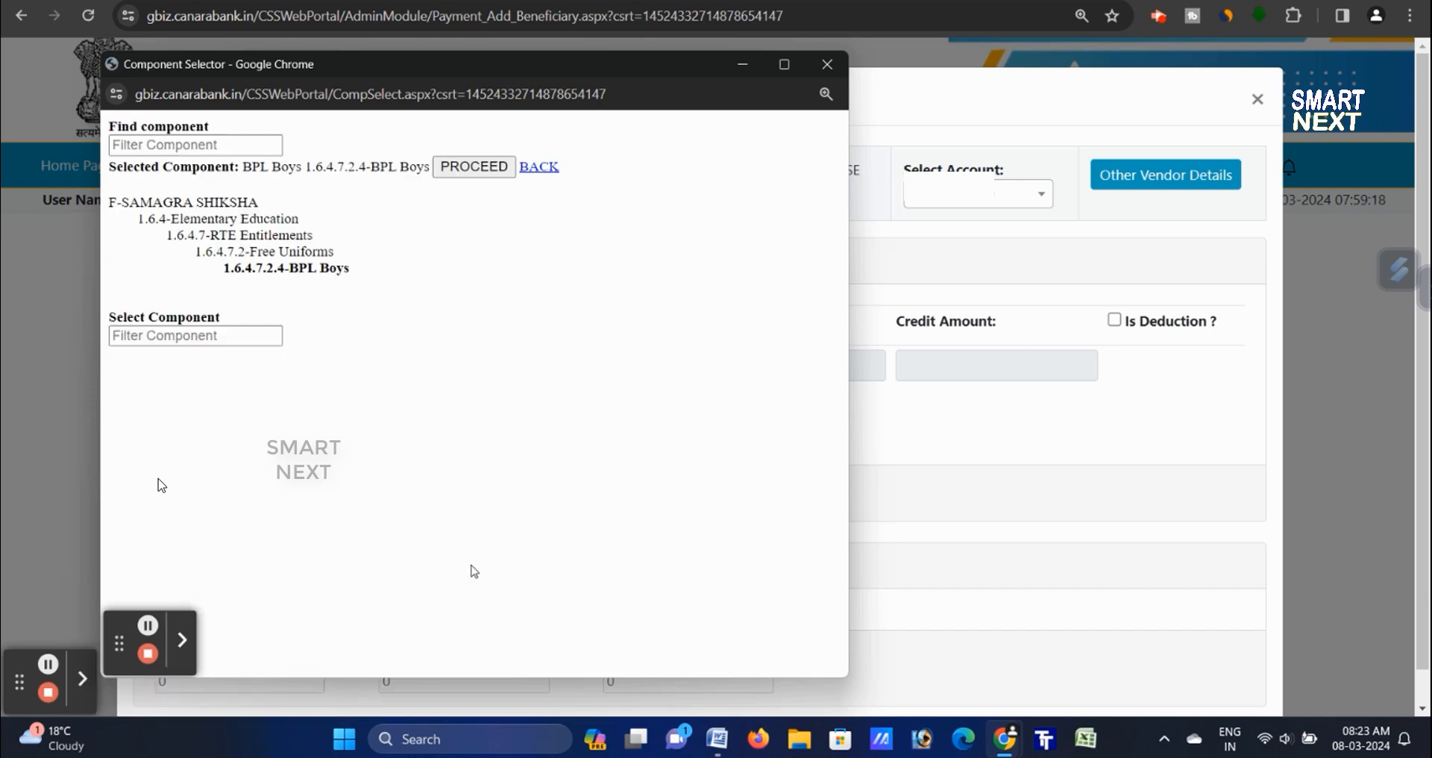
pyautogui.click(484, 167)
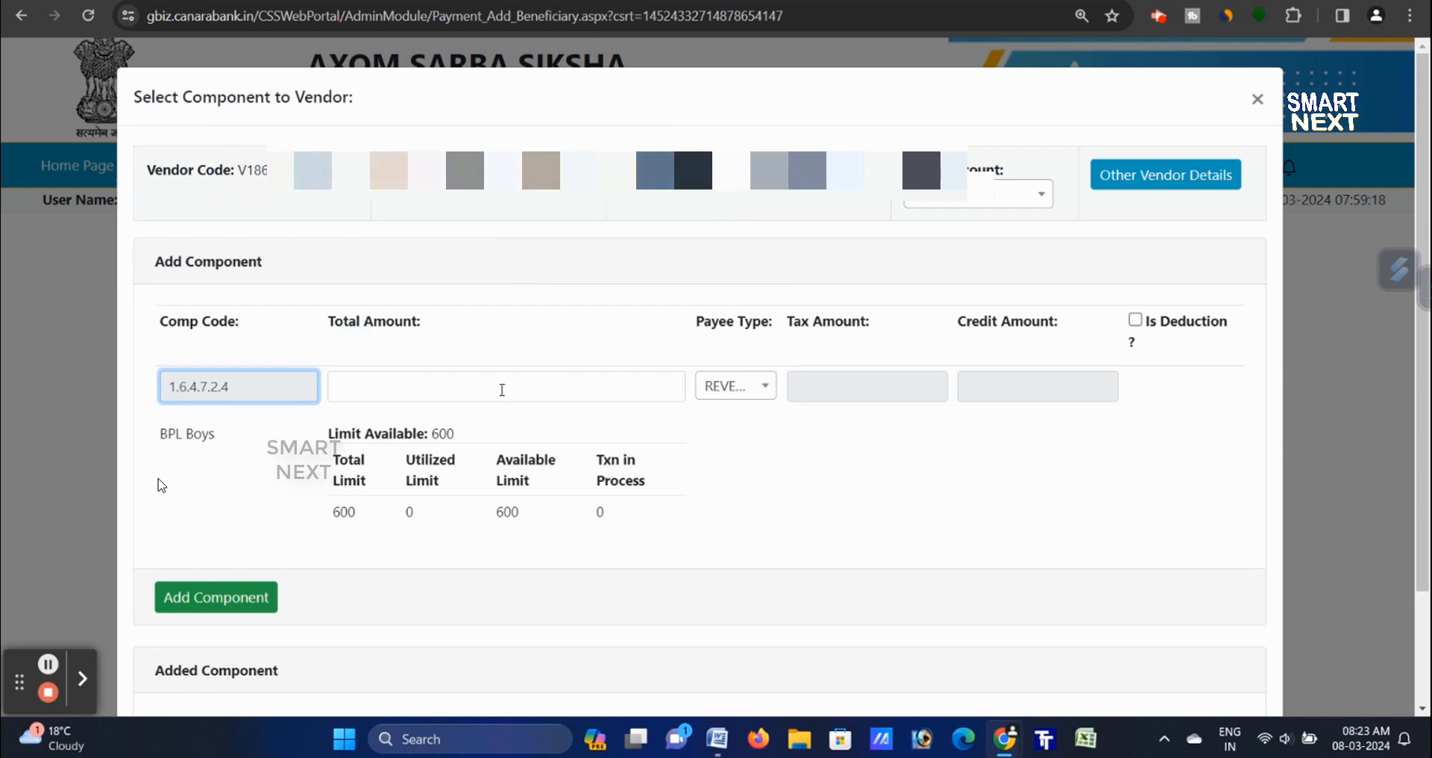
pyautogui.click(381, 390)
pyautogui.write('600')
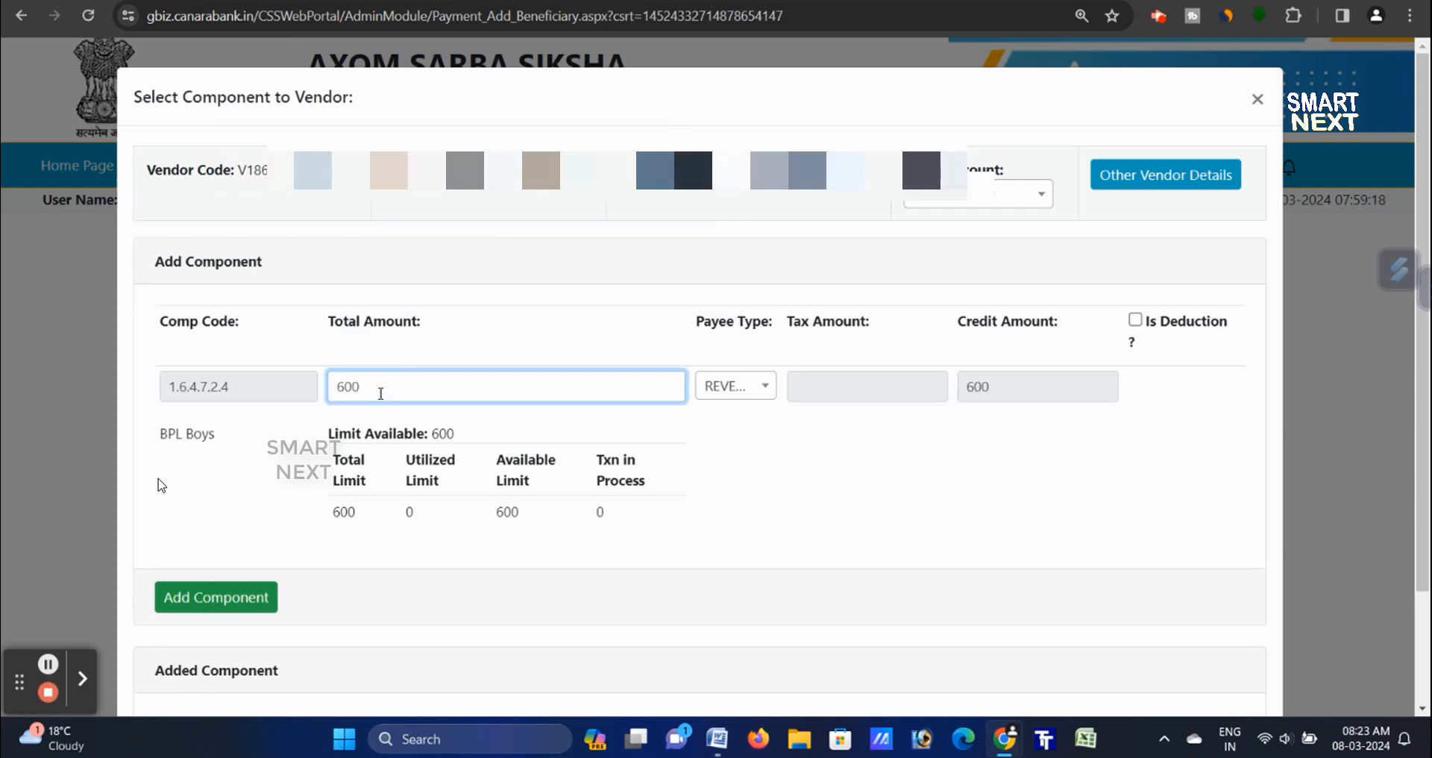
pyautogui.click(216, 597)
pyautogui.scroll(-2, 1113, 628)
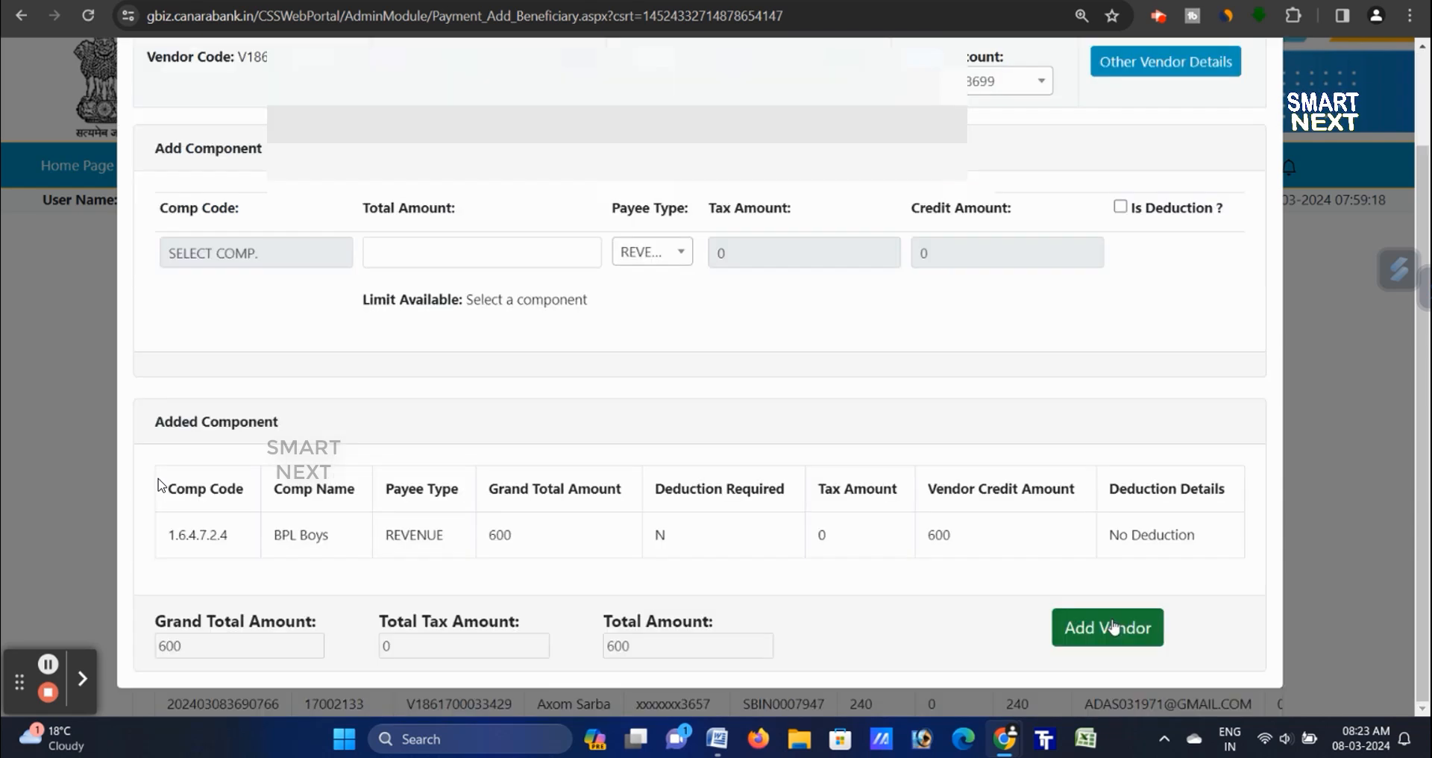
pyautogui.click(1112, 629)
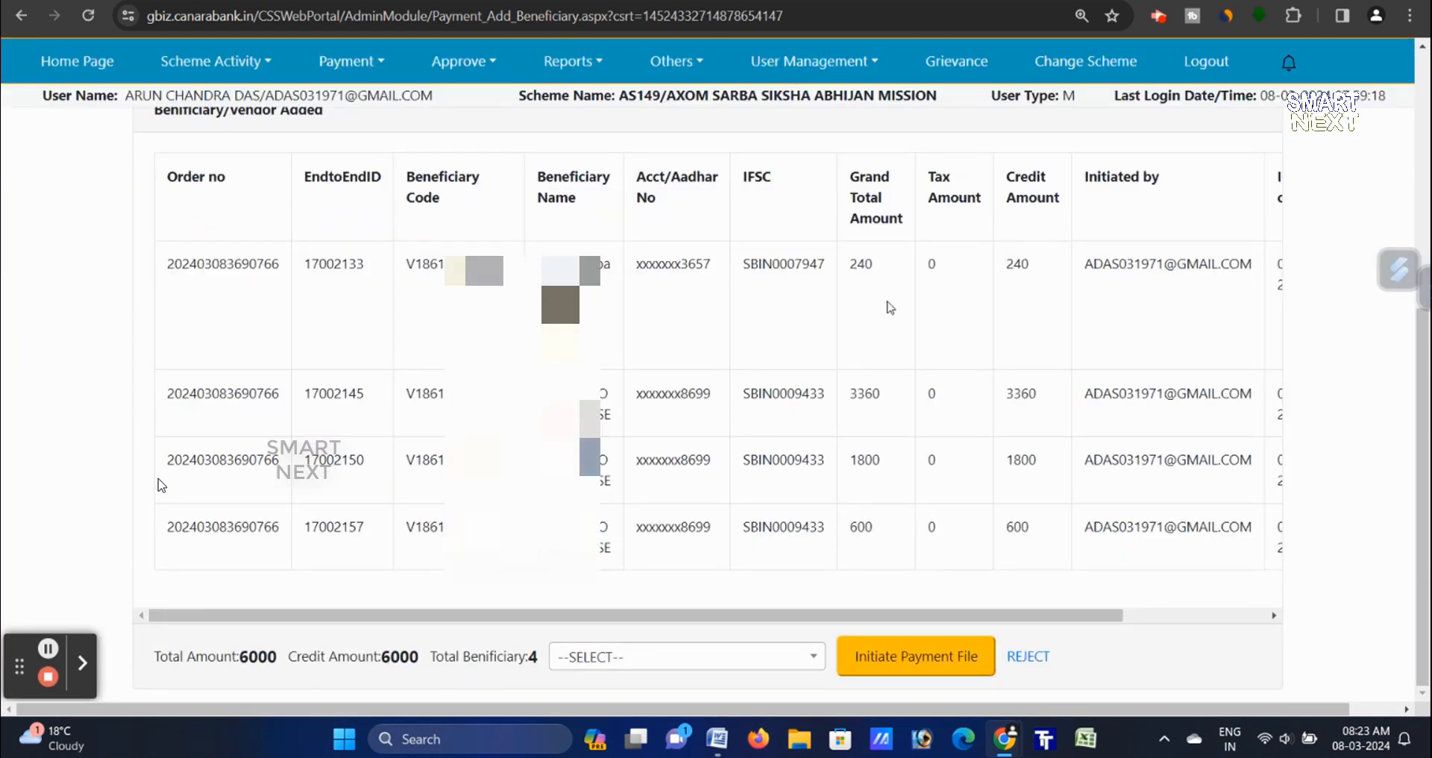
# - Reload the existing vendor code to assign it another component
pyautogui.scroll(5, 988, 661)
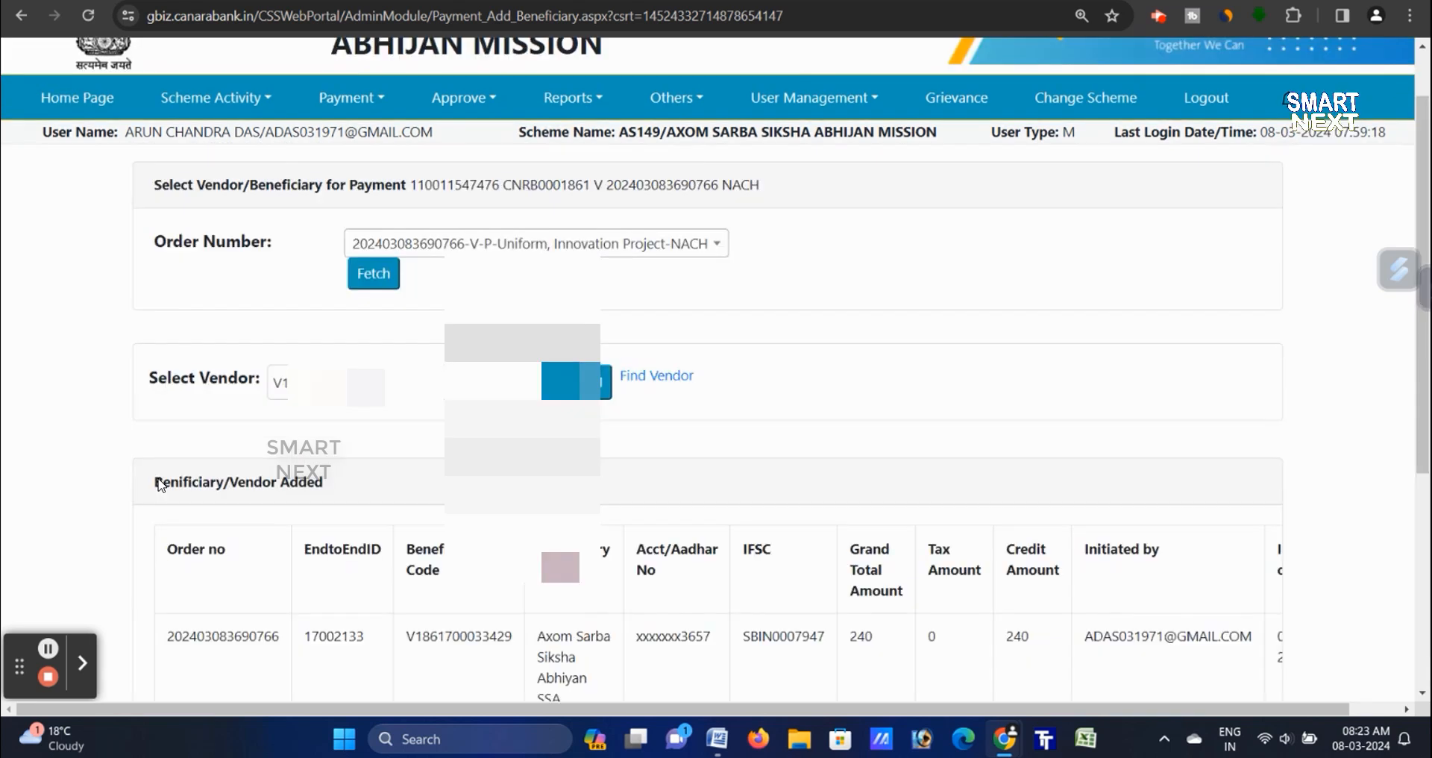
pyautogui.doubleClick(502, 373)
pyautogui.click(502, 373)
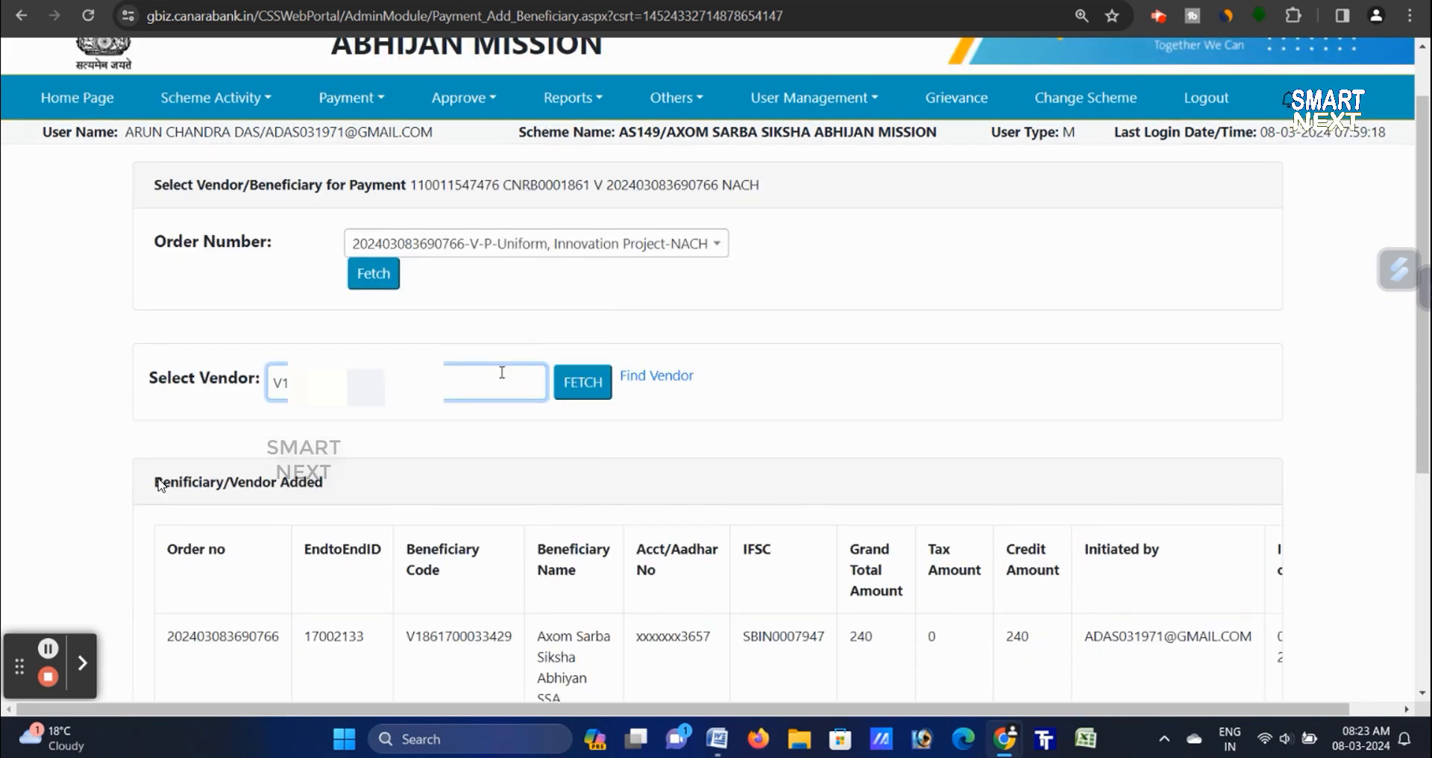
pyautogui.click(593, 294)
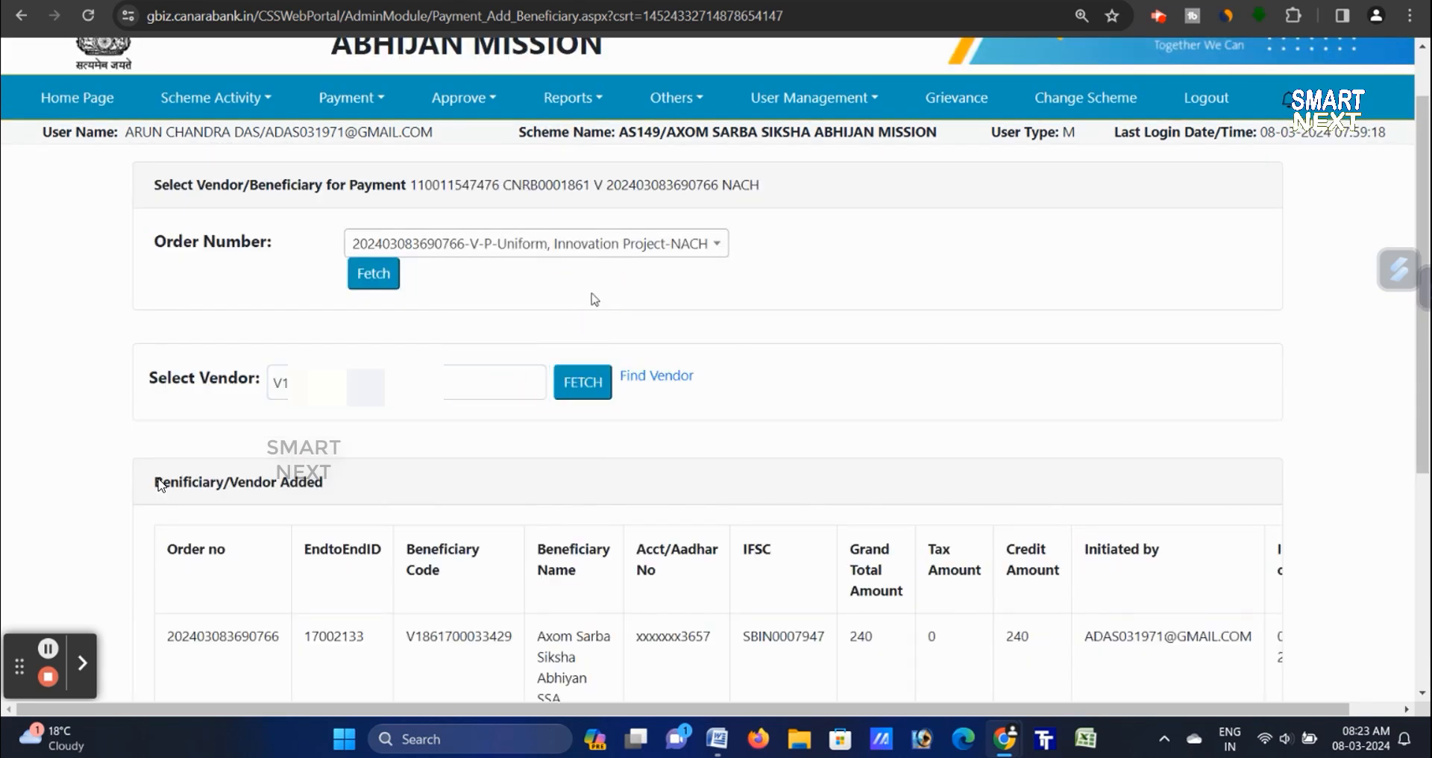
pyautogui.click(590, 388)
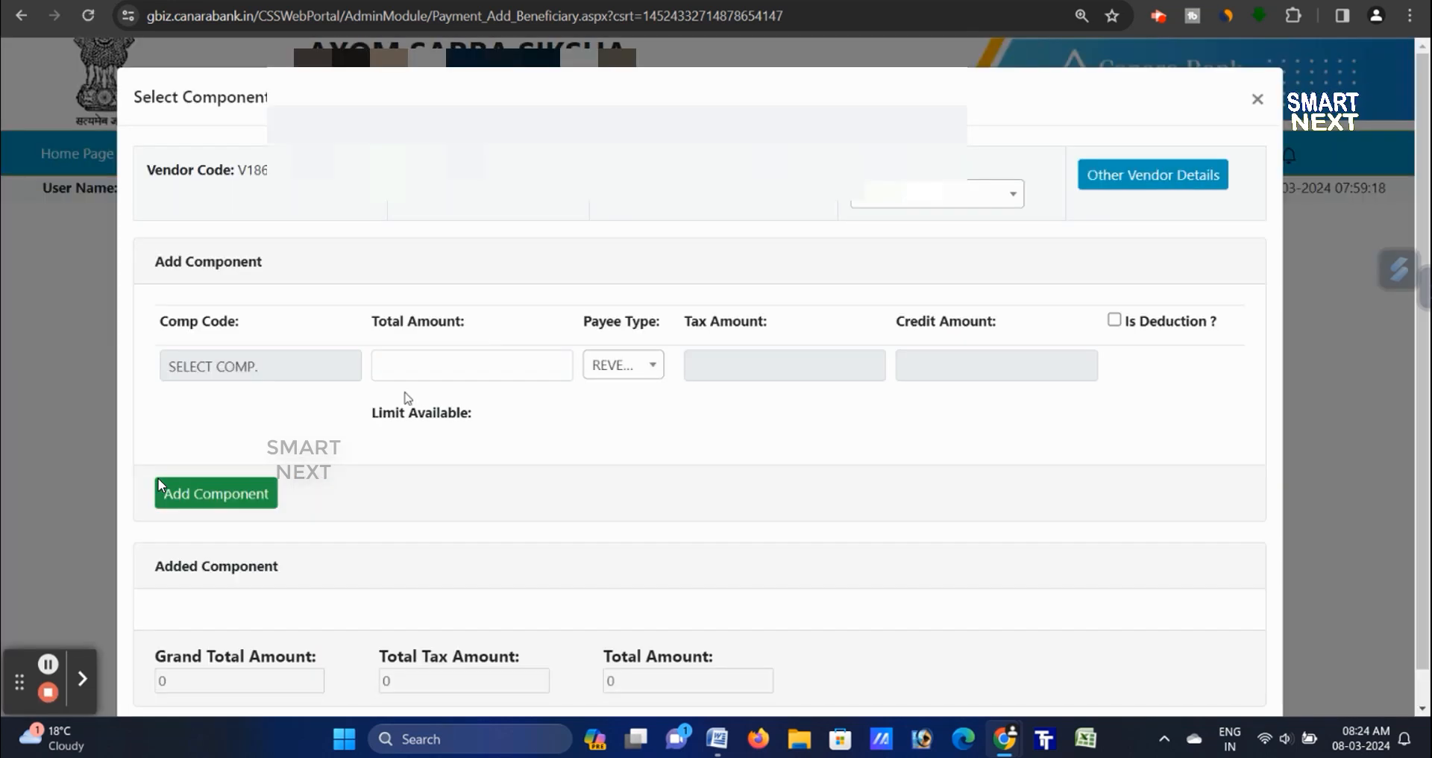
# - Attach Innovation Projects - NR Elementary (1.6.4.8.1) for 2000 and add the vendor to the order
pyautogui.click(306, 363)
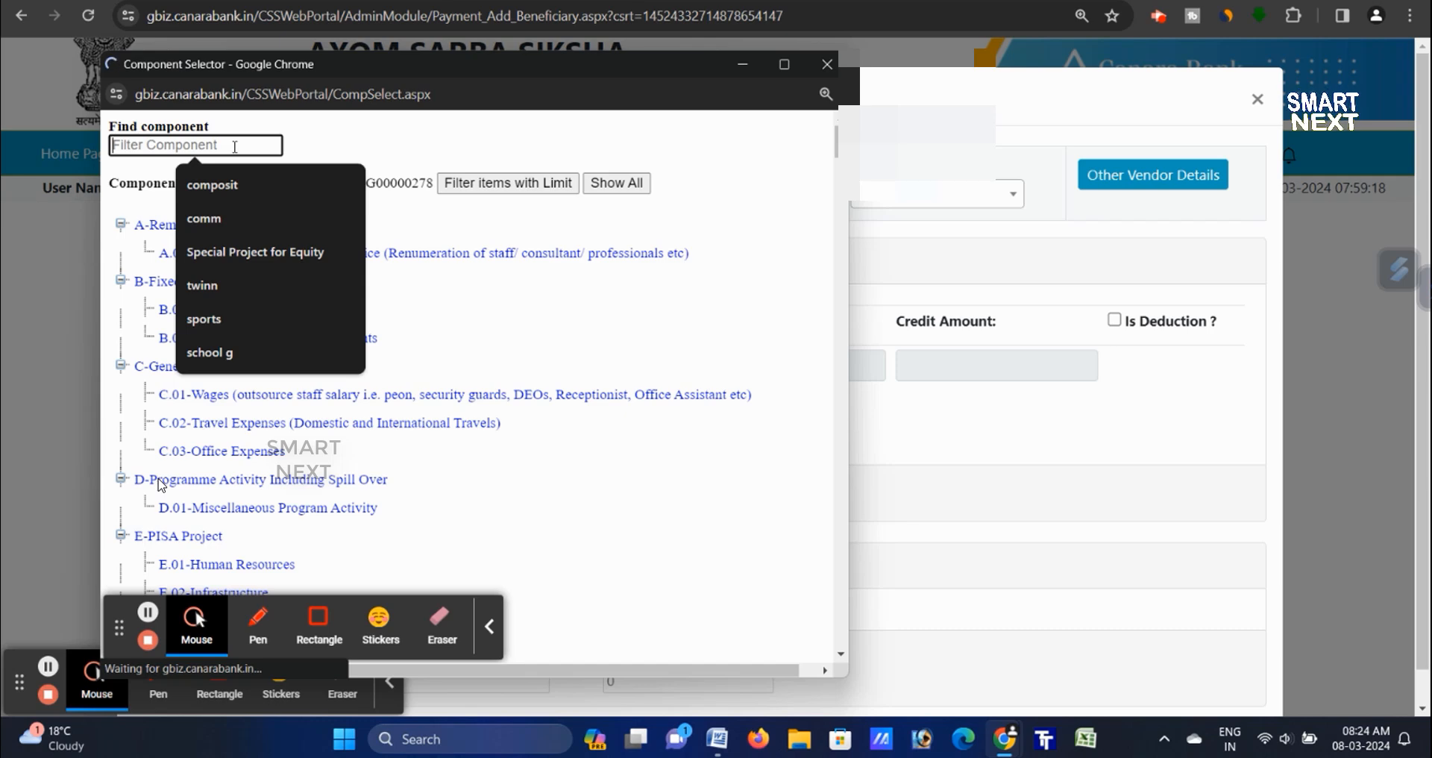
pyautogui.write('1.6.4.8.1')
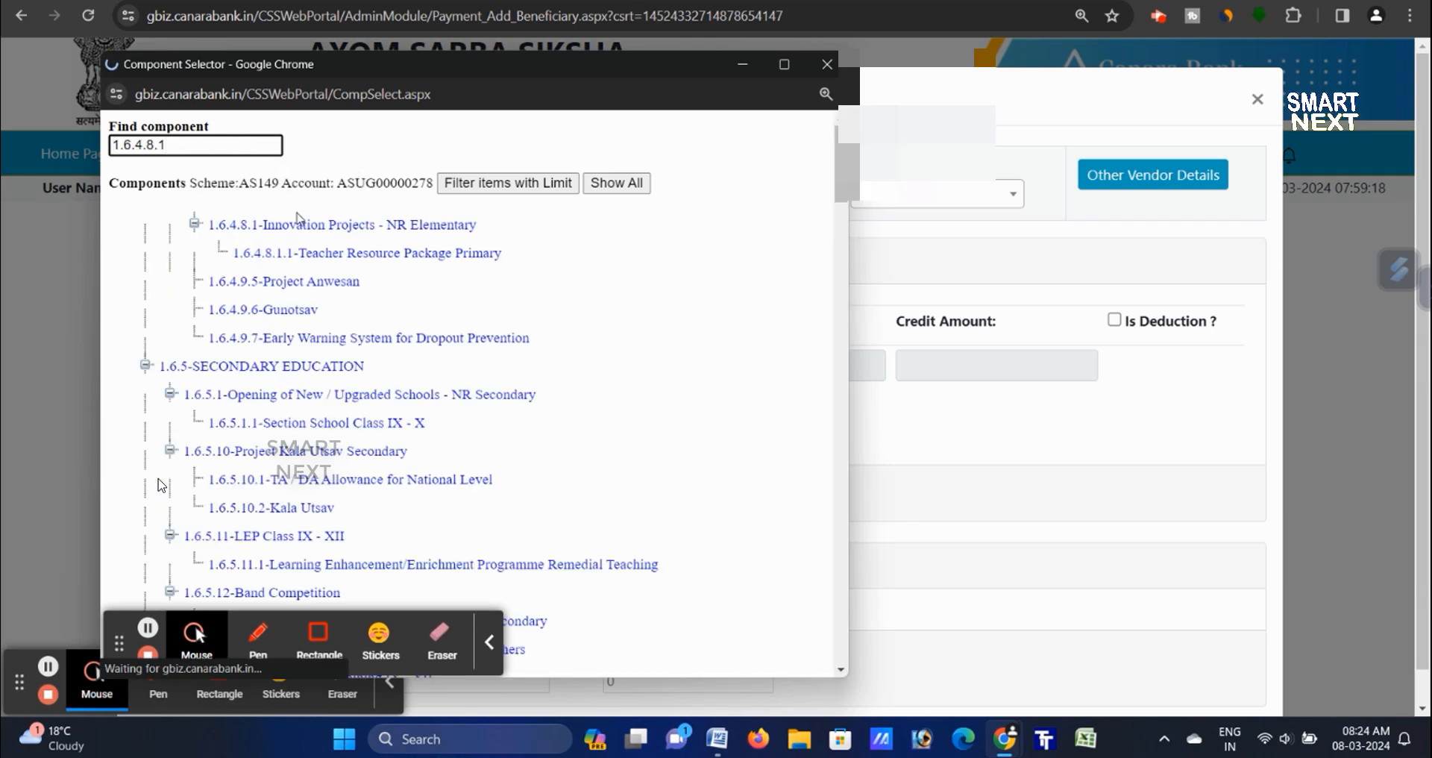
pyautogui.click(307, 226)
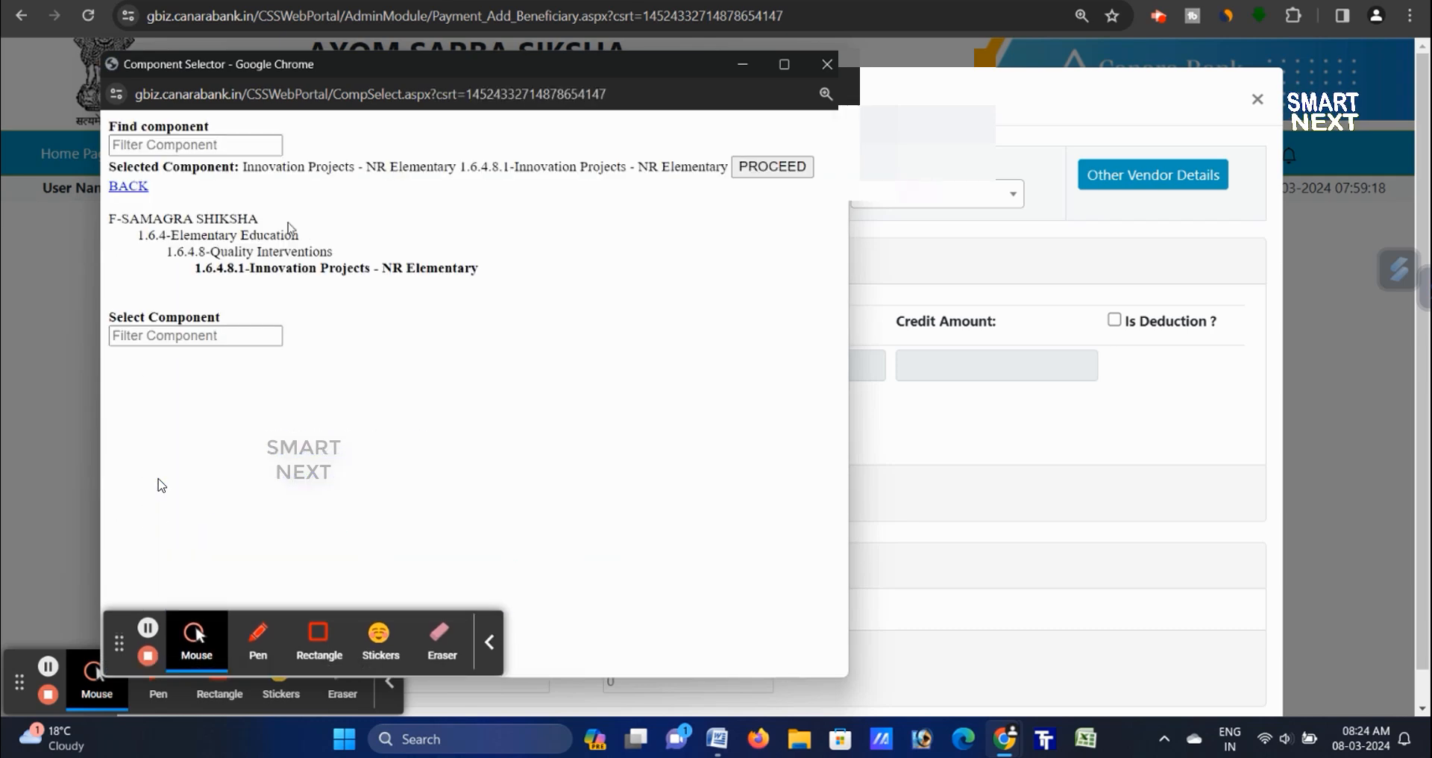
pyautogui.click(739, 163)
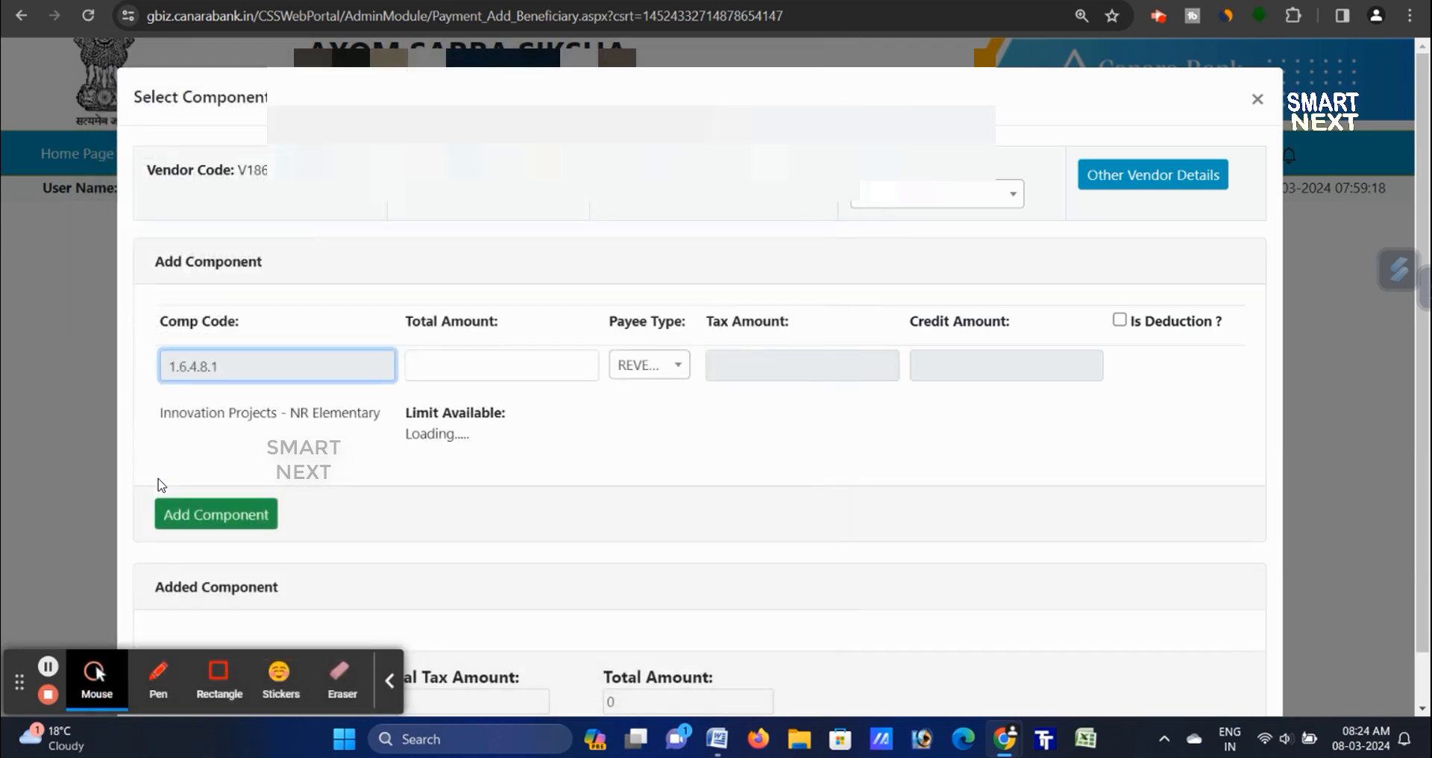
pyautogui.click(493, 386)
pyautogui.write('2000')
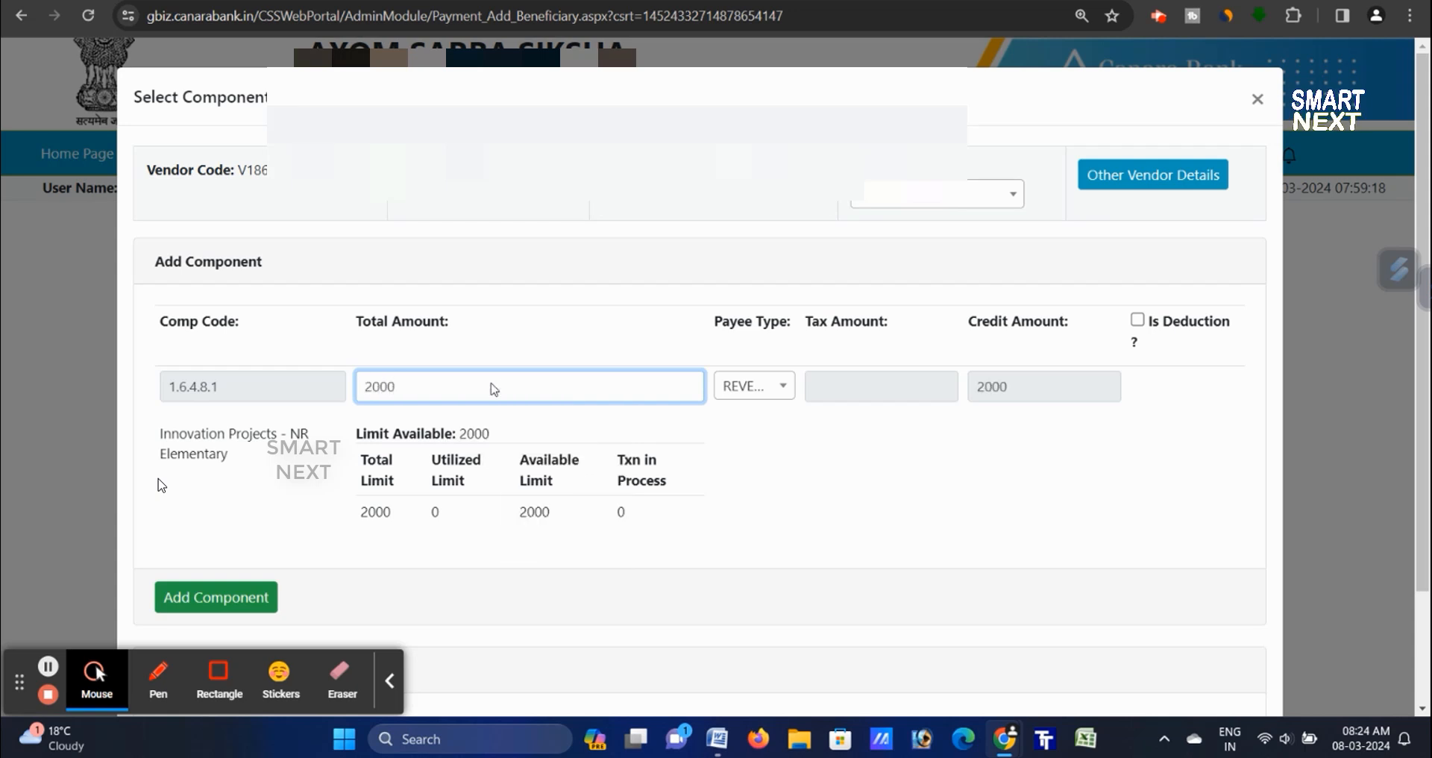
pyautogui.scroll(-2, 493, 389)
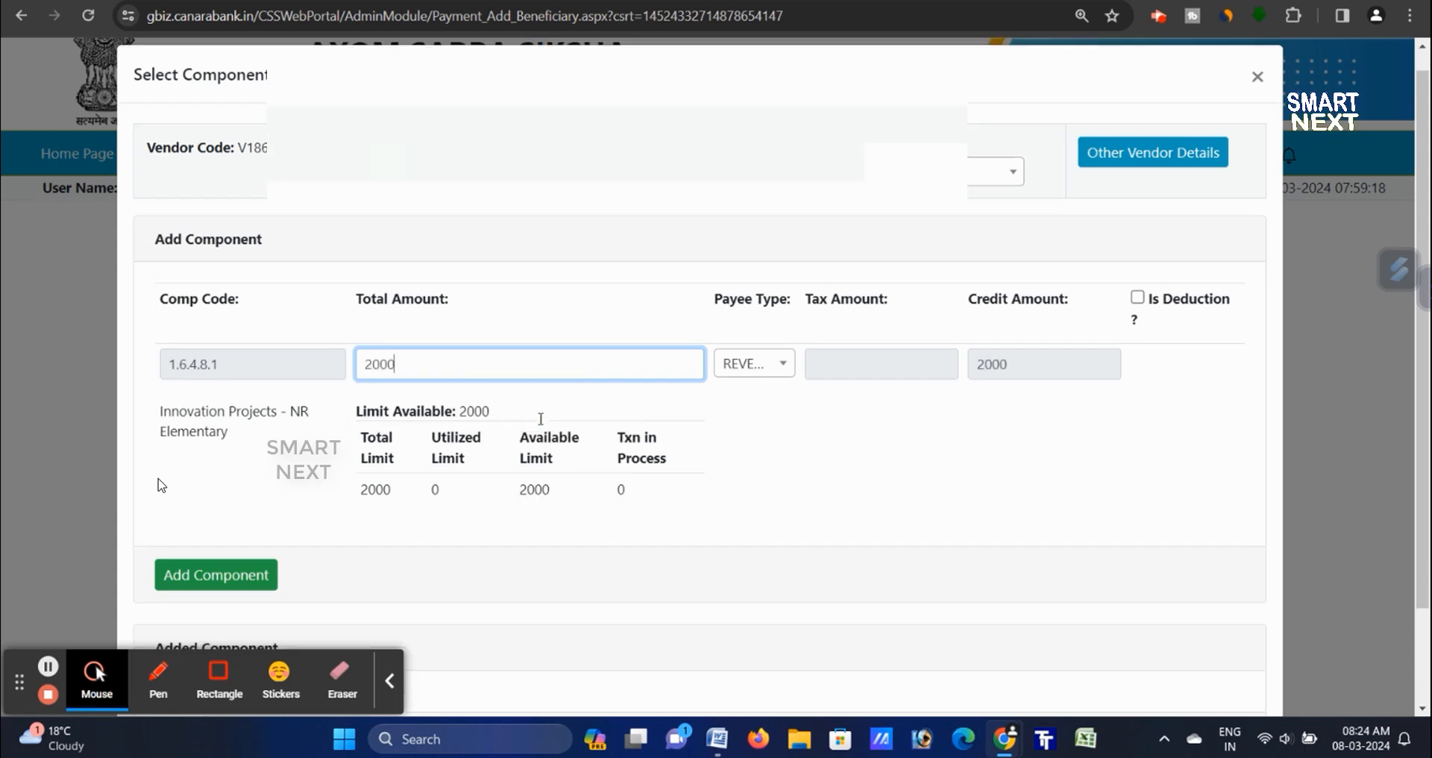
pyautogui.click(388, 680)
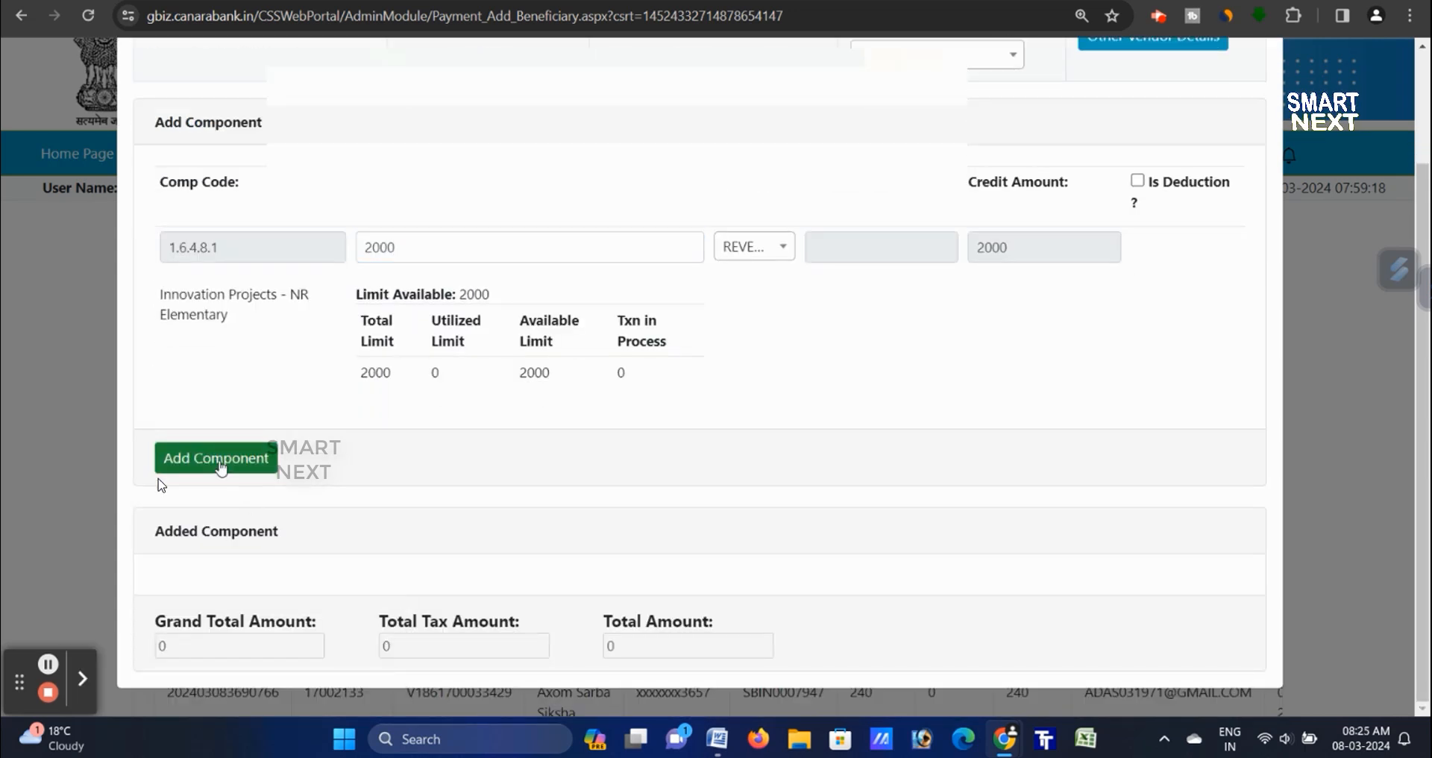
pyautogui.click(220, 463)
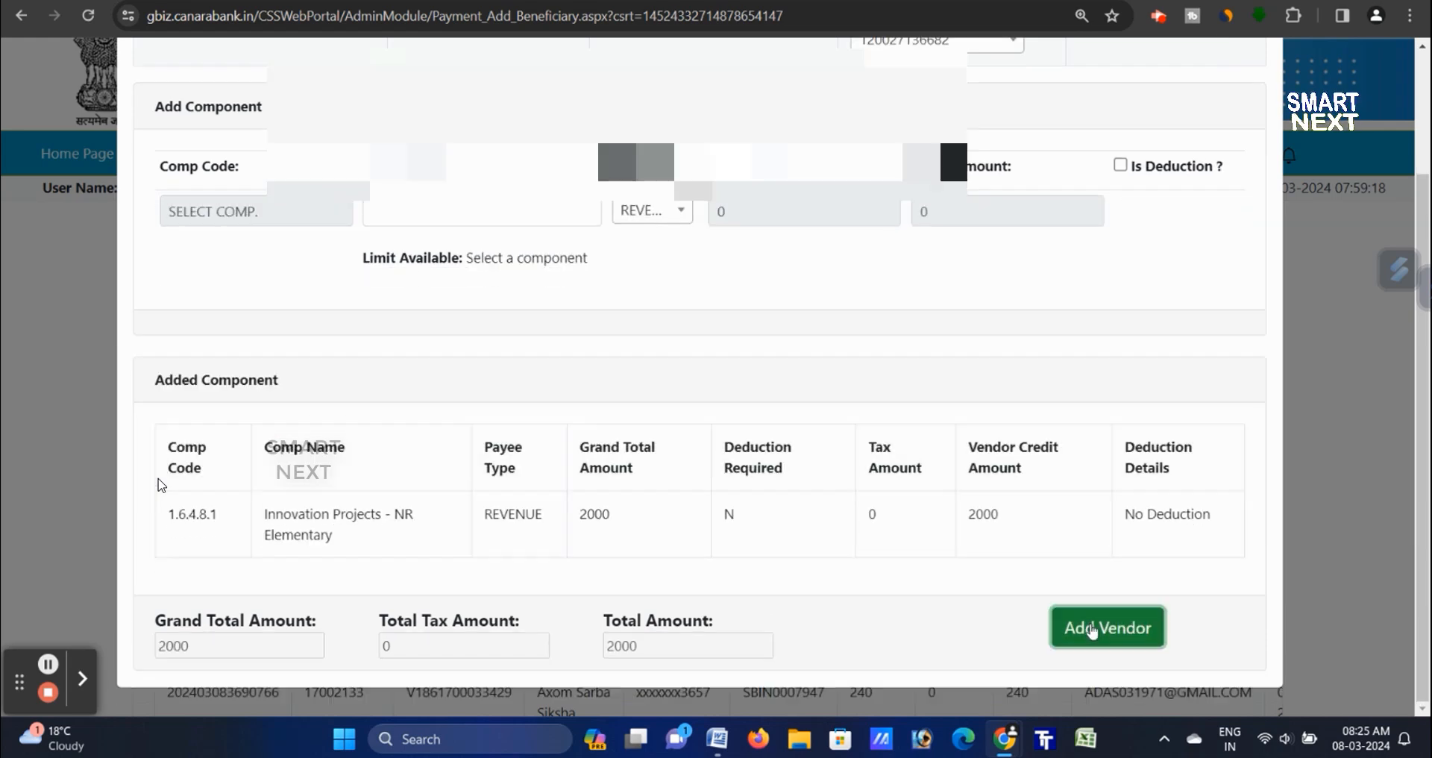
pyautogui.click(1105, 628)
# - Initiate the 8000 payment file with Branch Advice/Digital Signature, then dismiss the checker dashboard notice
pyautogui.scroll(-6, 910, 249)
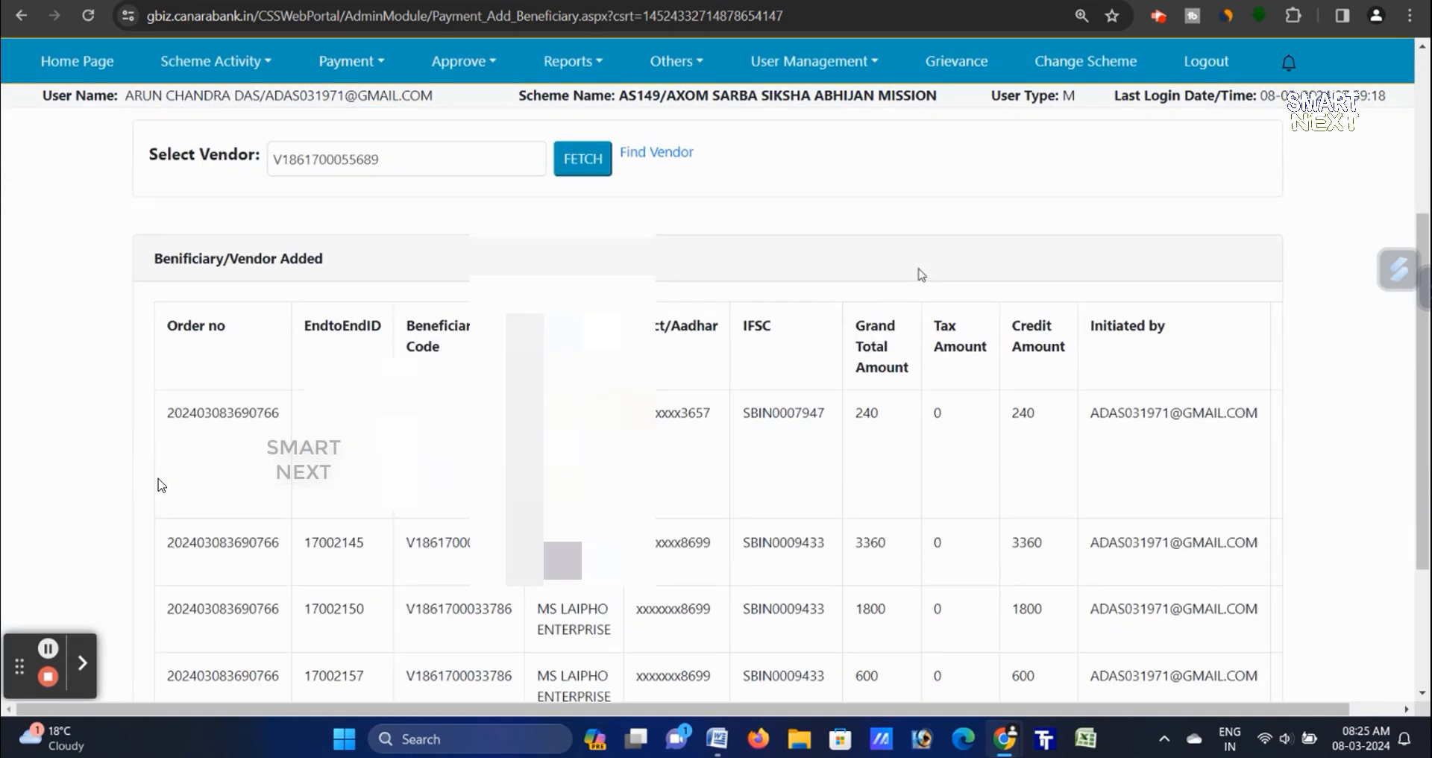
pyautogui.scroll(-1, 920, 287)
pyautogui.scroll(6, 919, 304)
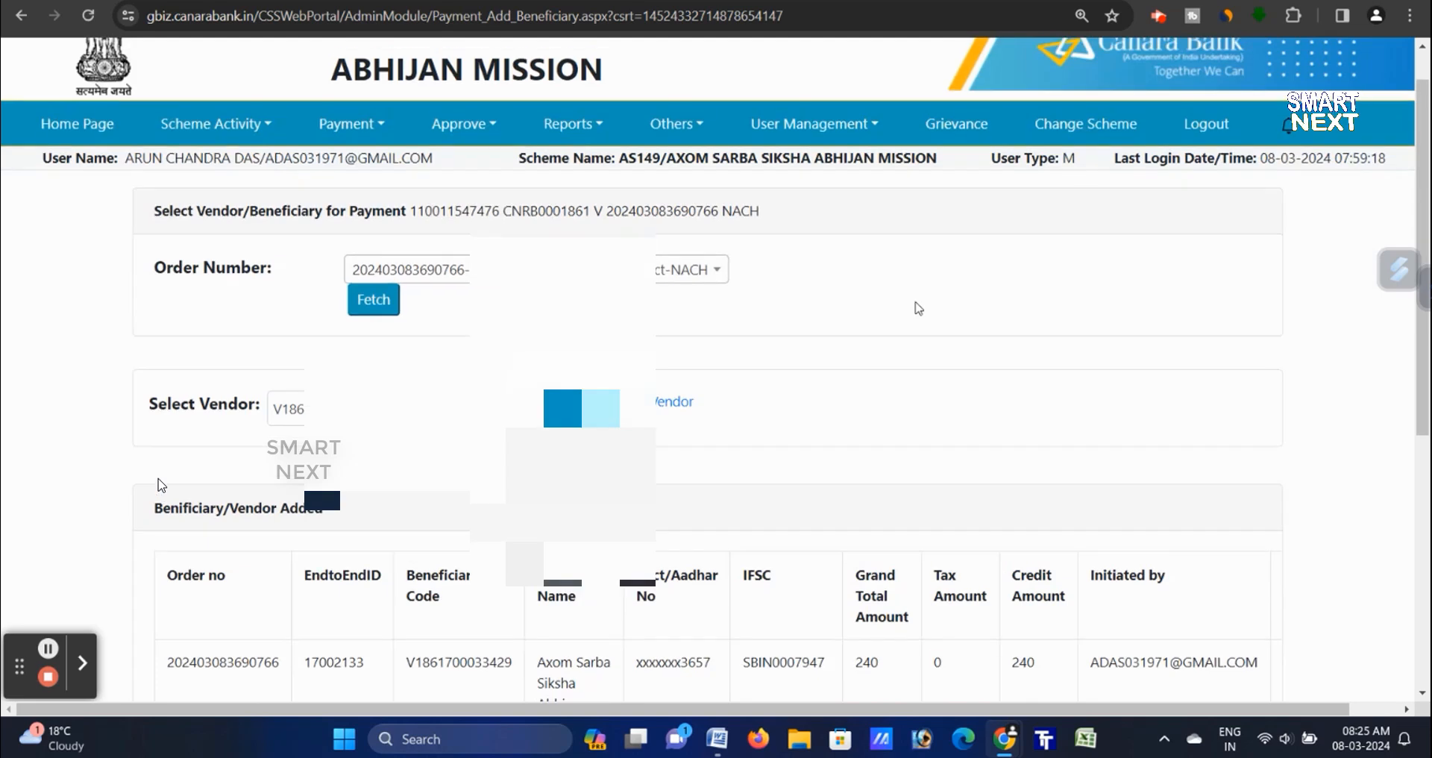
pyautogui.scroll(-3, 914, 304)
pyautogui.scroll(-4, 916, 308)
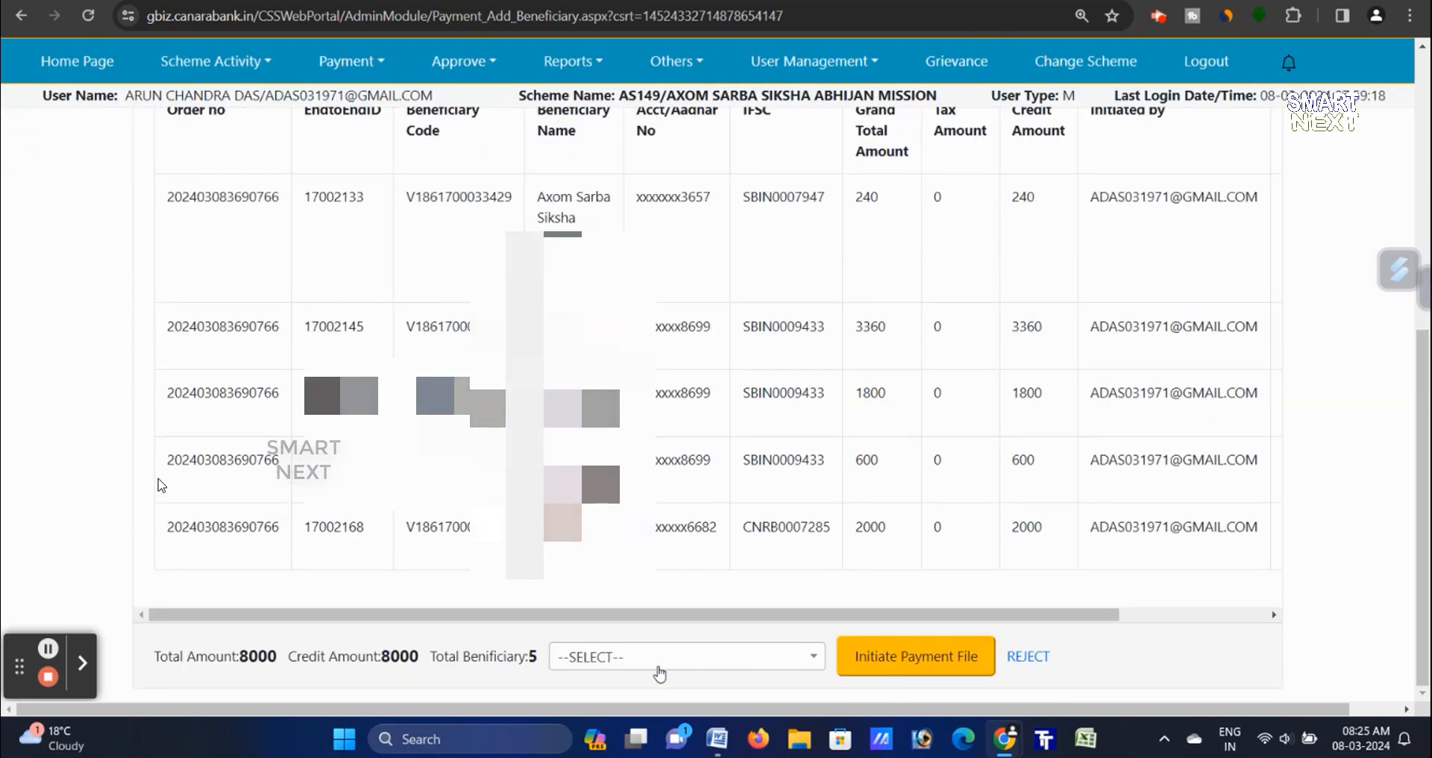
pyautogui.click(664, 656)
pyautogui.click(675, 628)
pyautogui.click(888, 665)
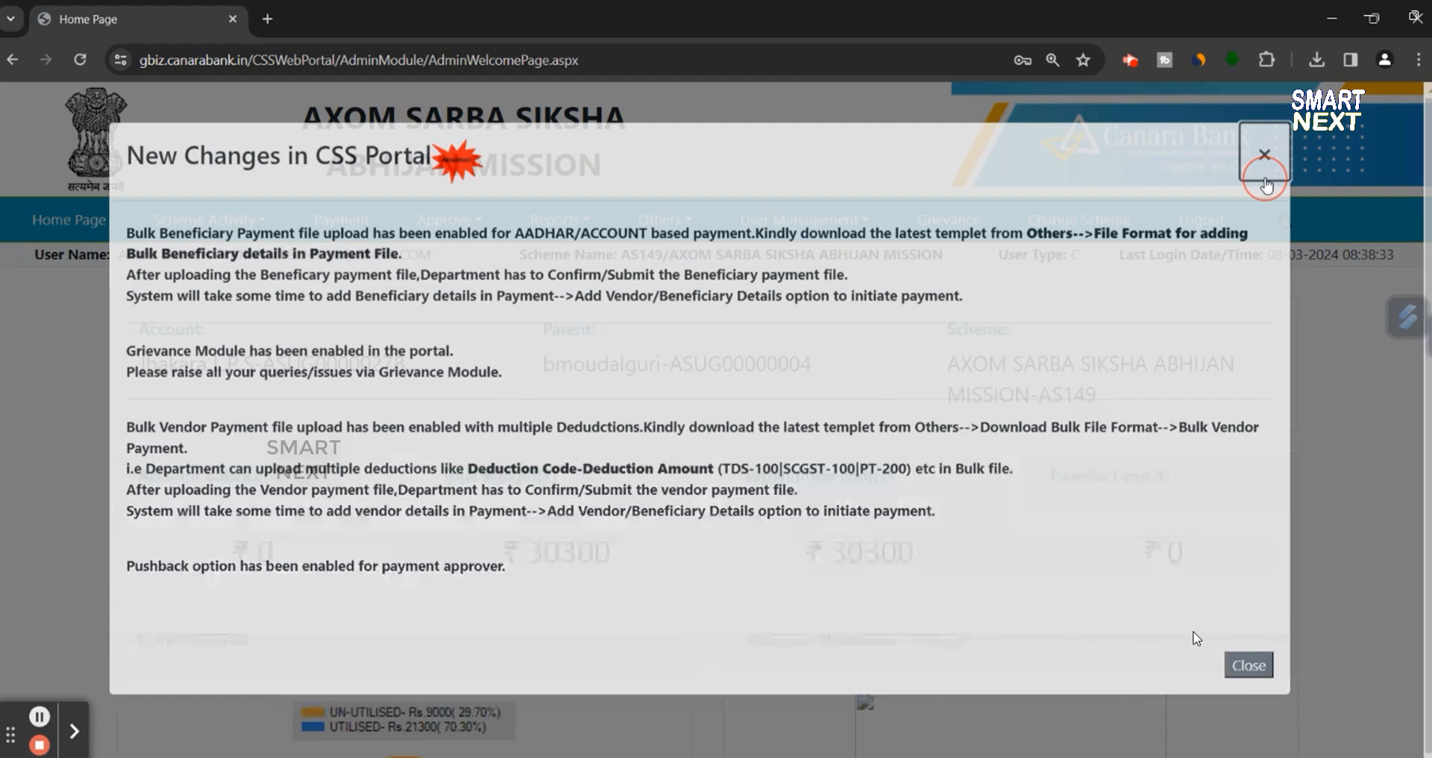
pyautogui.click(1270, 151)
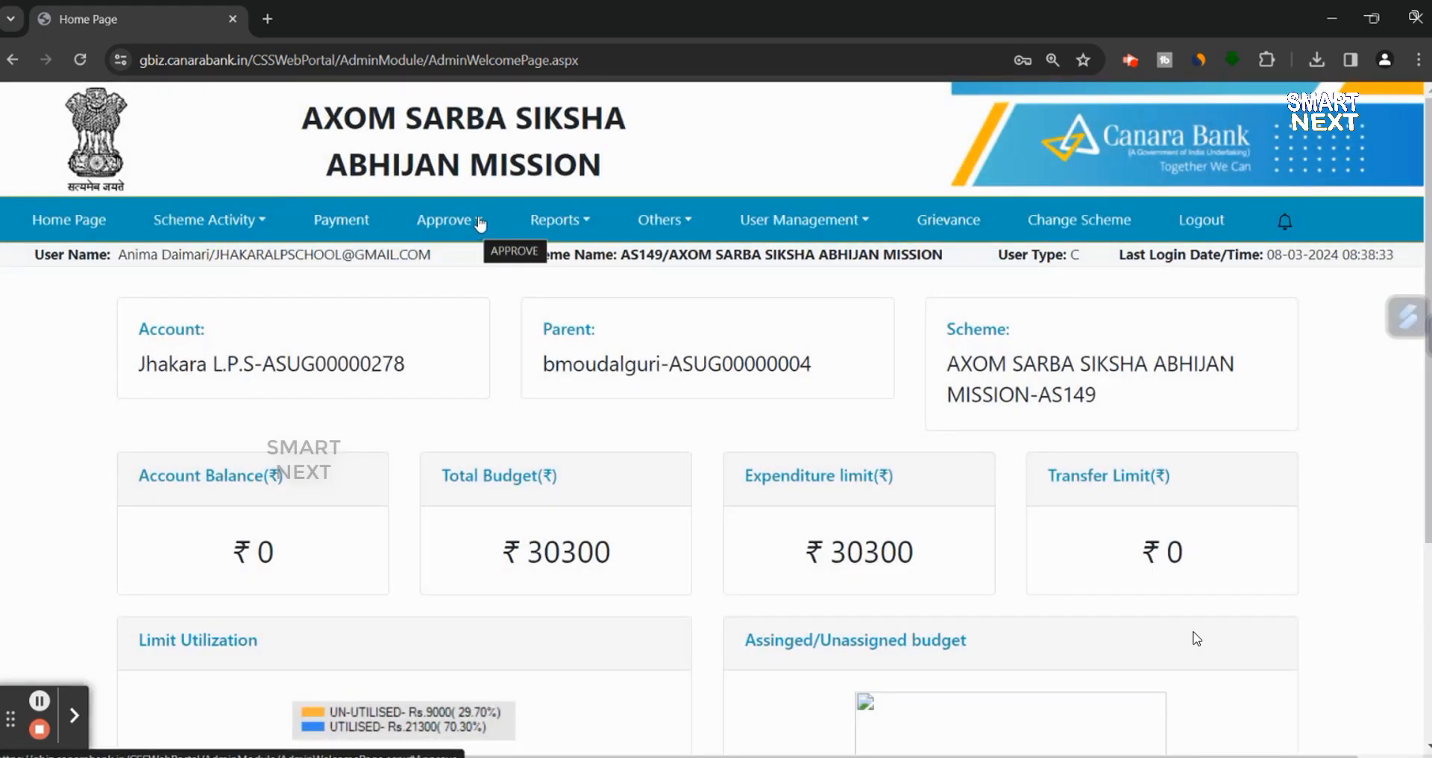
# - Go to Approve > Payment > Approve Payment and fetch the Uniform, Innovation Project order
pyautogui.click(479, 224)
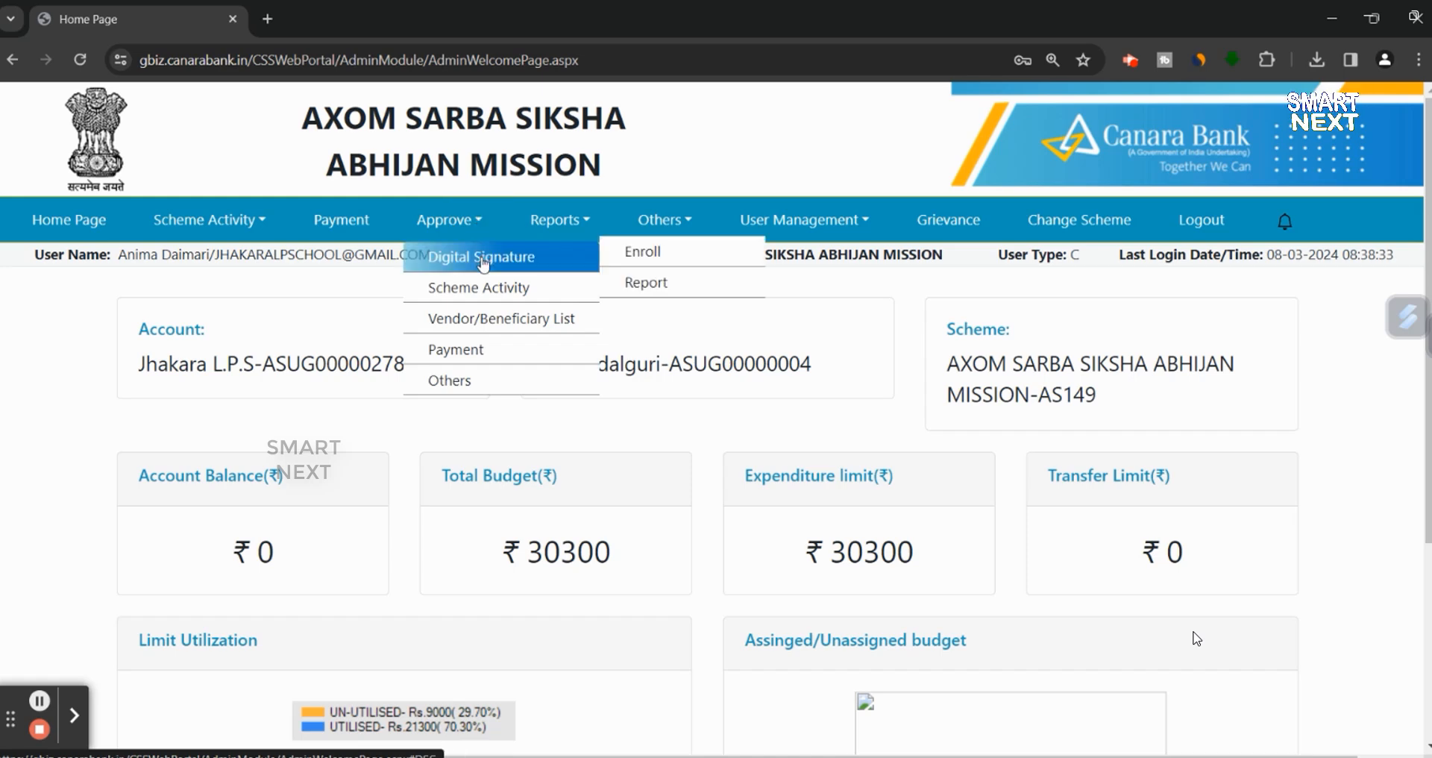
pyautogui.moveTo(485, 347)
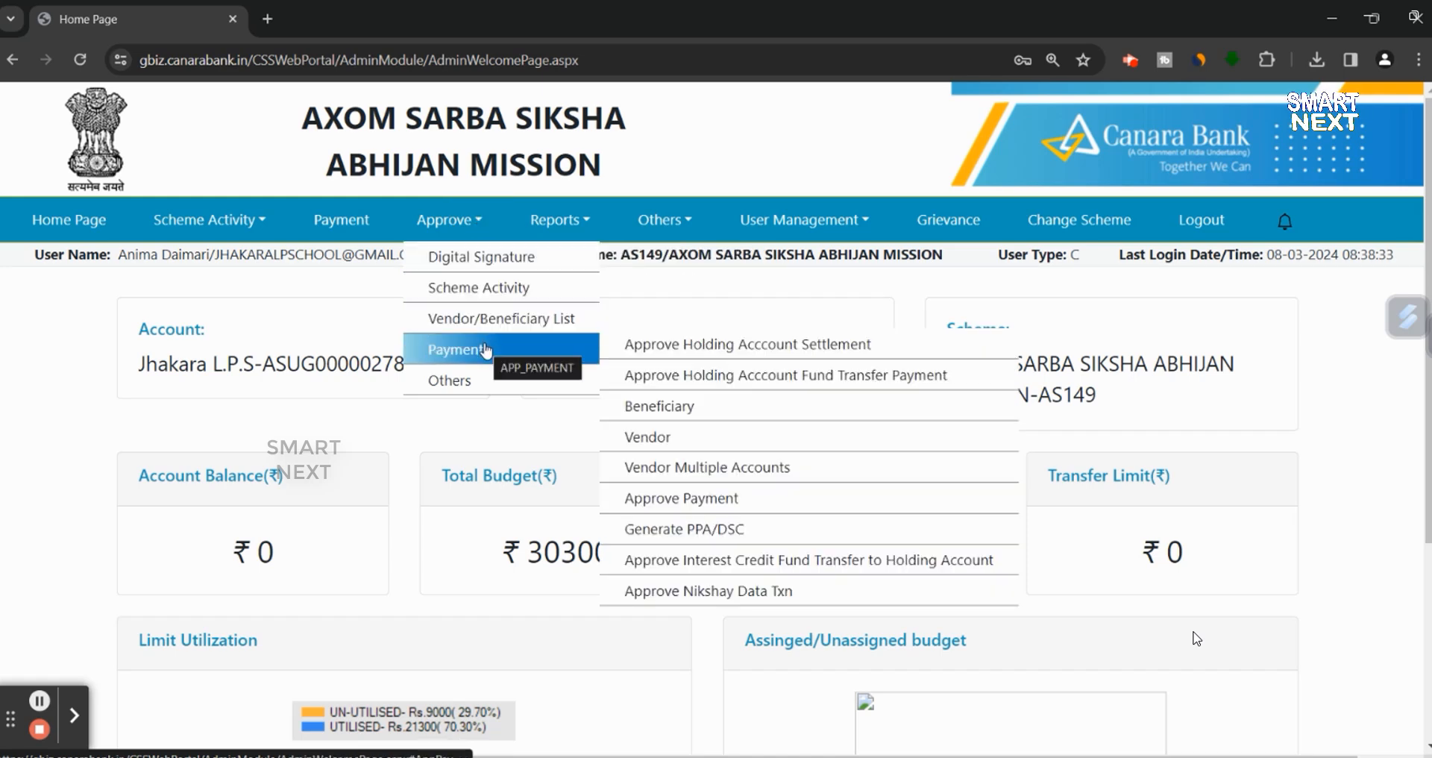
pyautogui.click(677, 498)
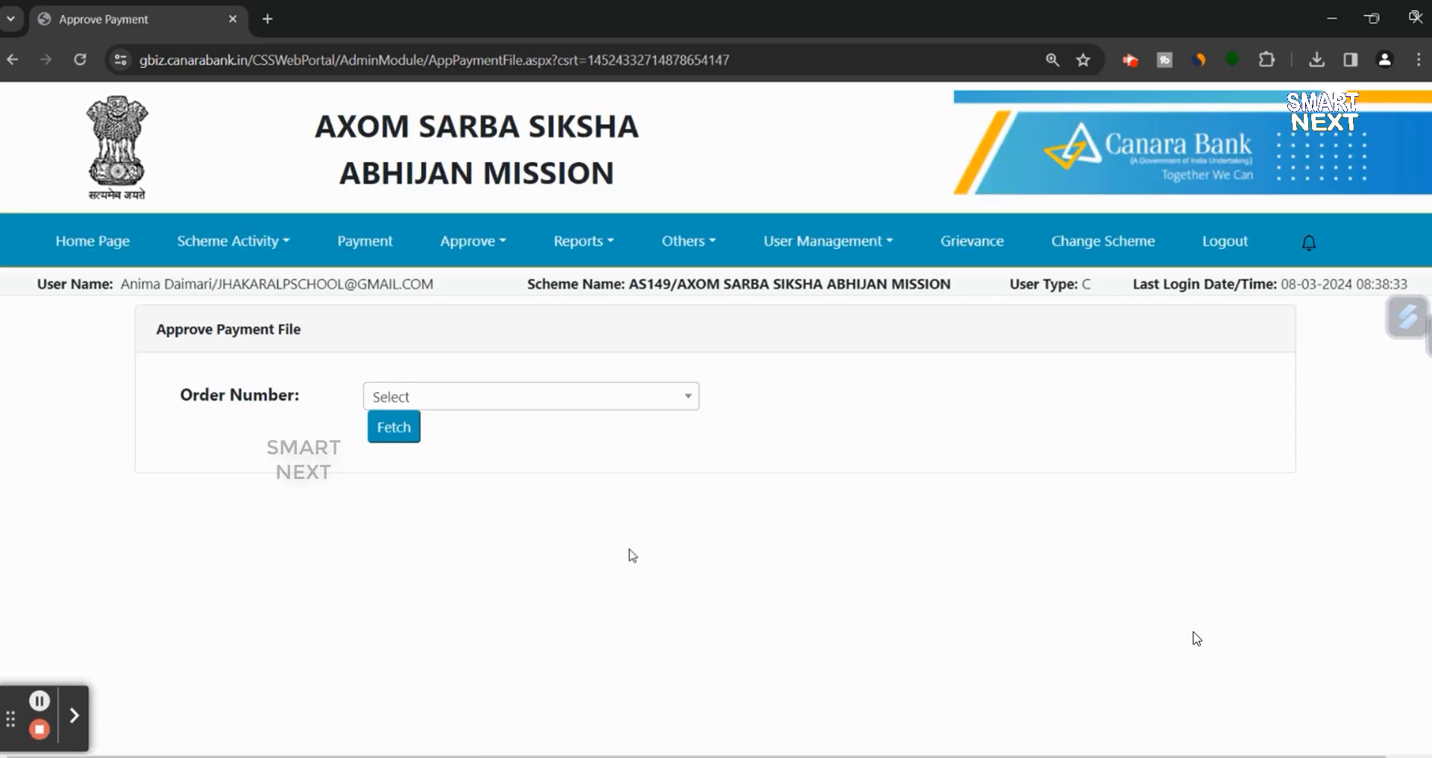
pyautogui.click(626, 407)
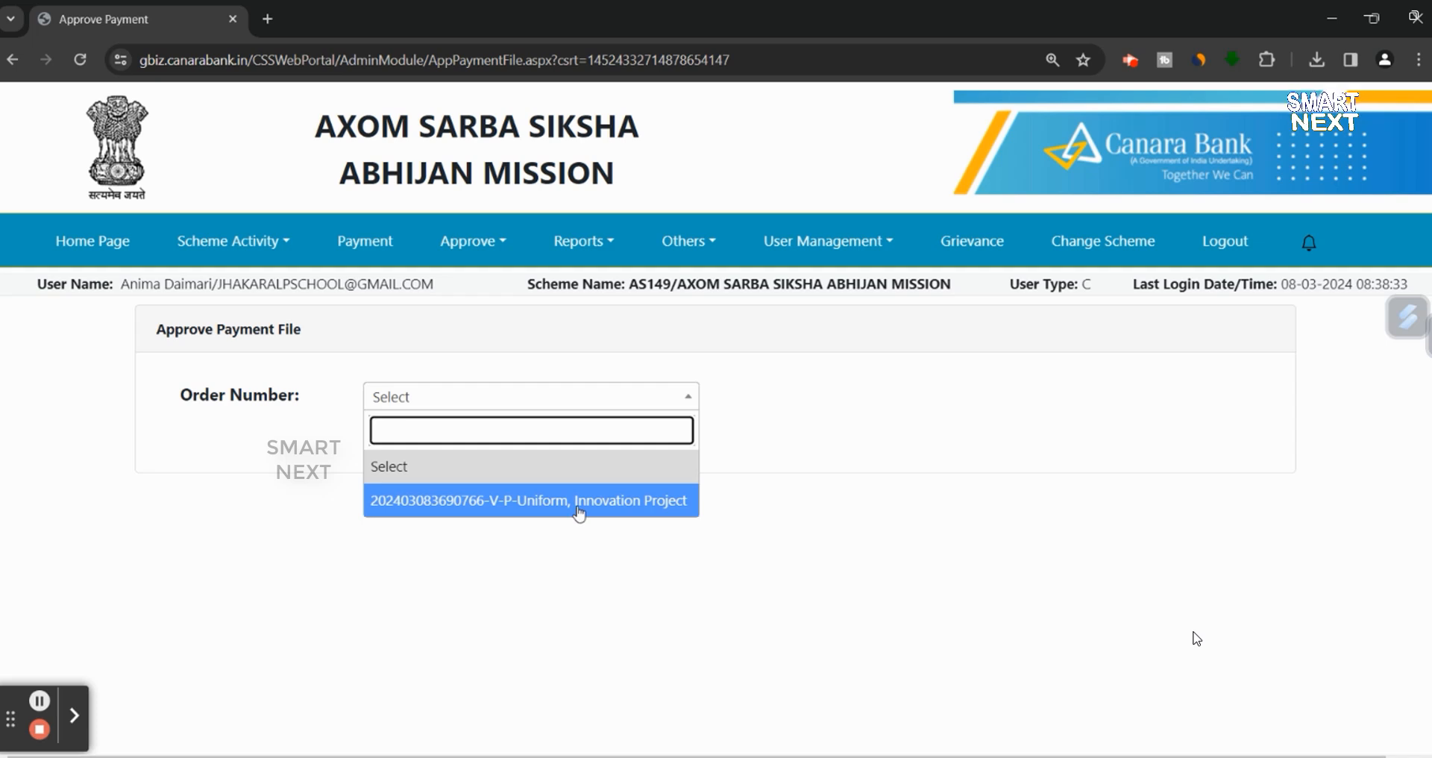
pyautogui.click(472, 502)
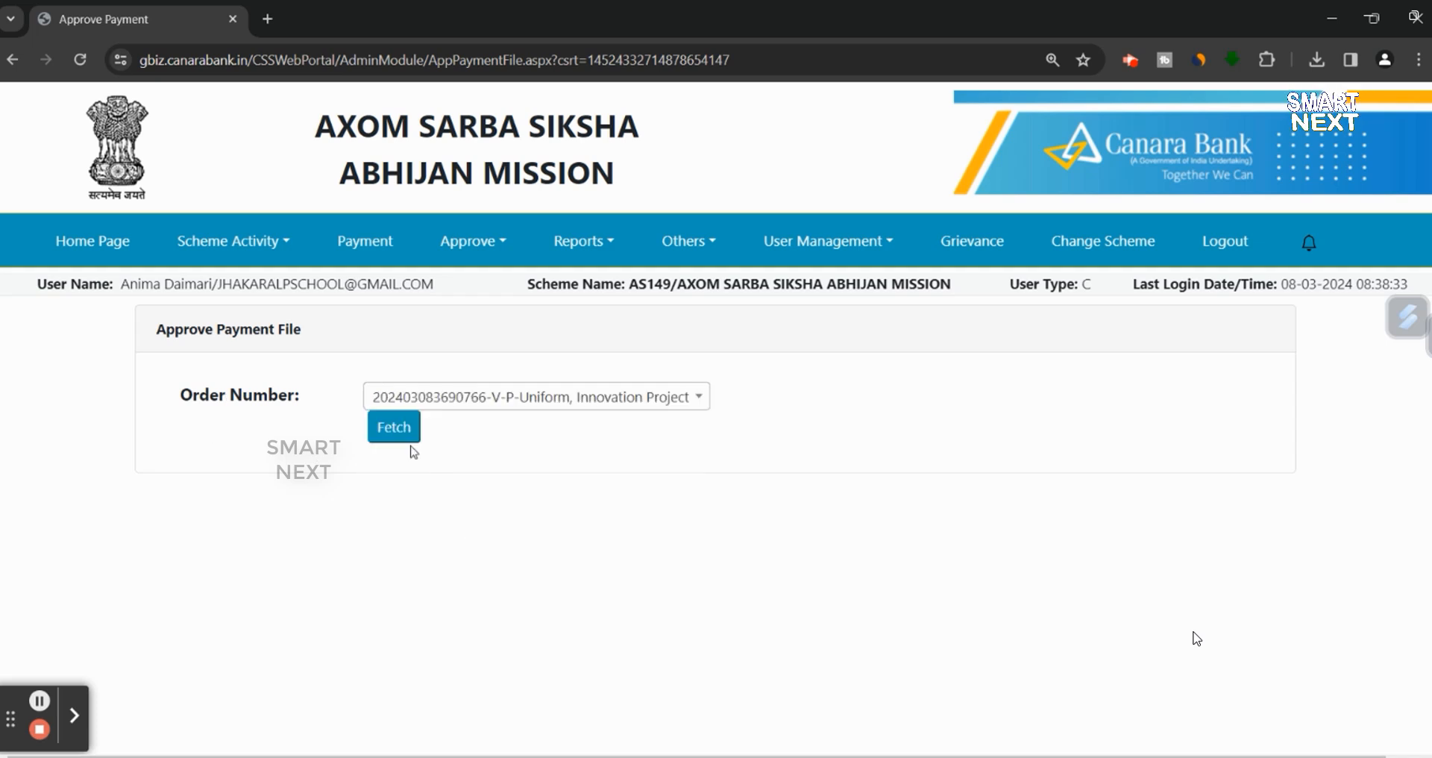
pyautogui.click(391, 436)
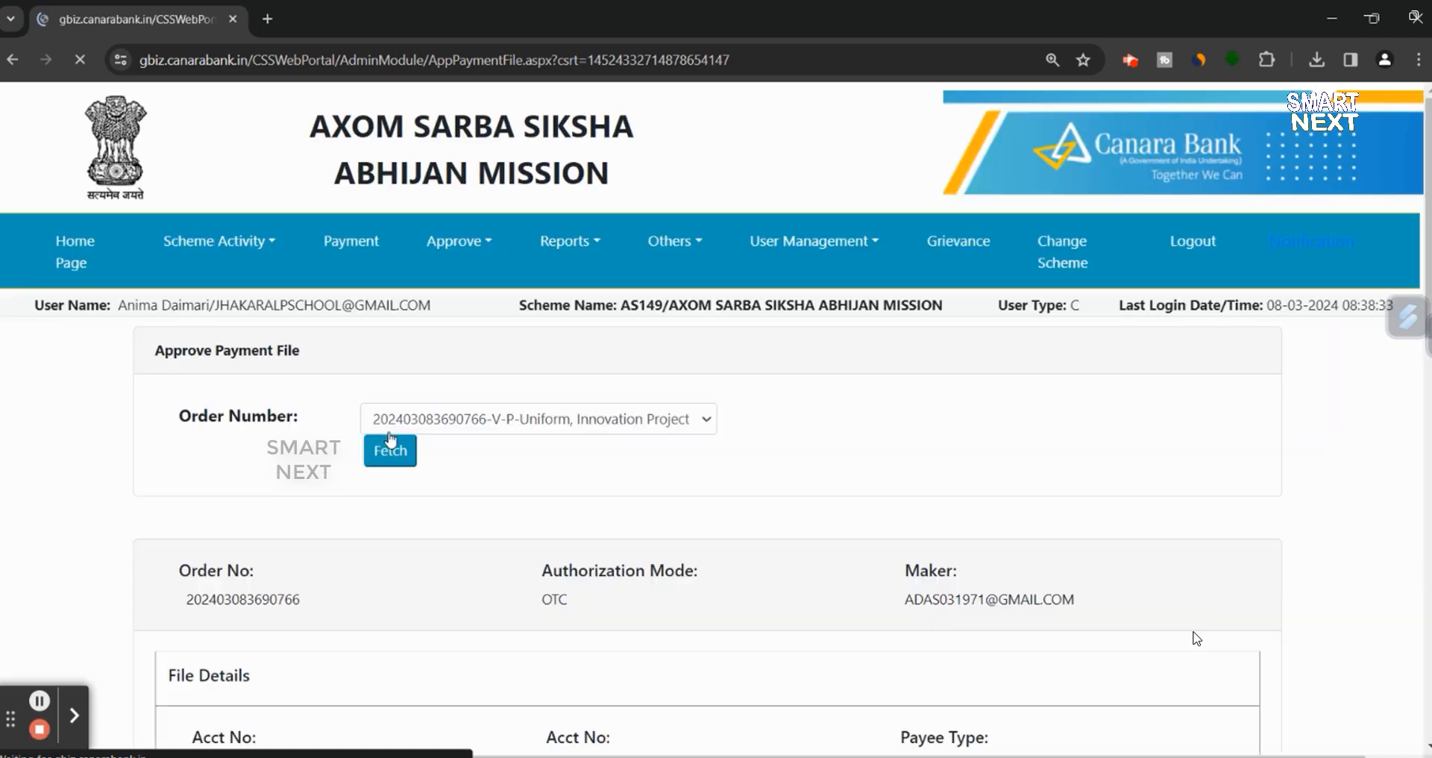
pyautogui.scroll(-6, 1196, 638)
pyautogui.scroll(-3, 1196, 638)
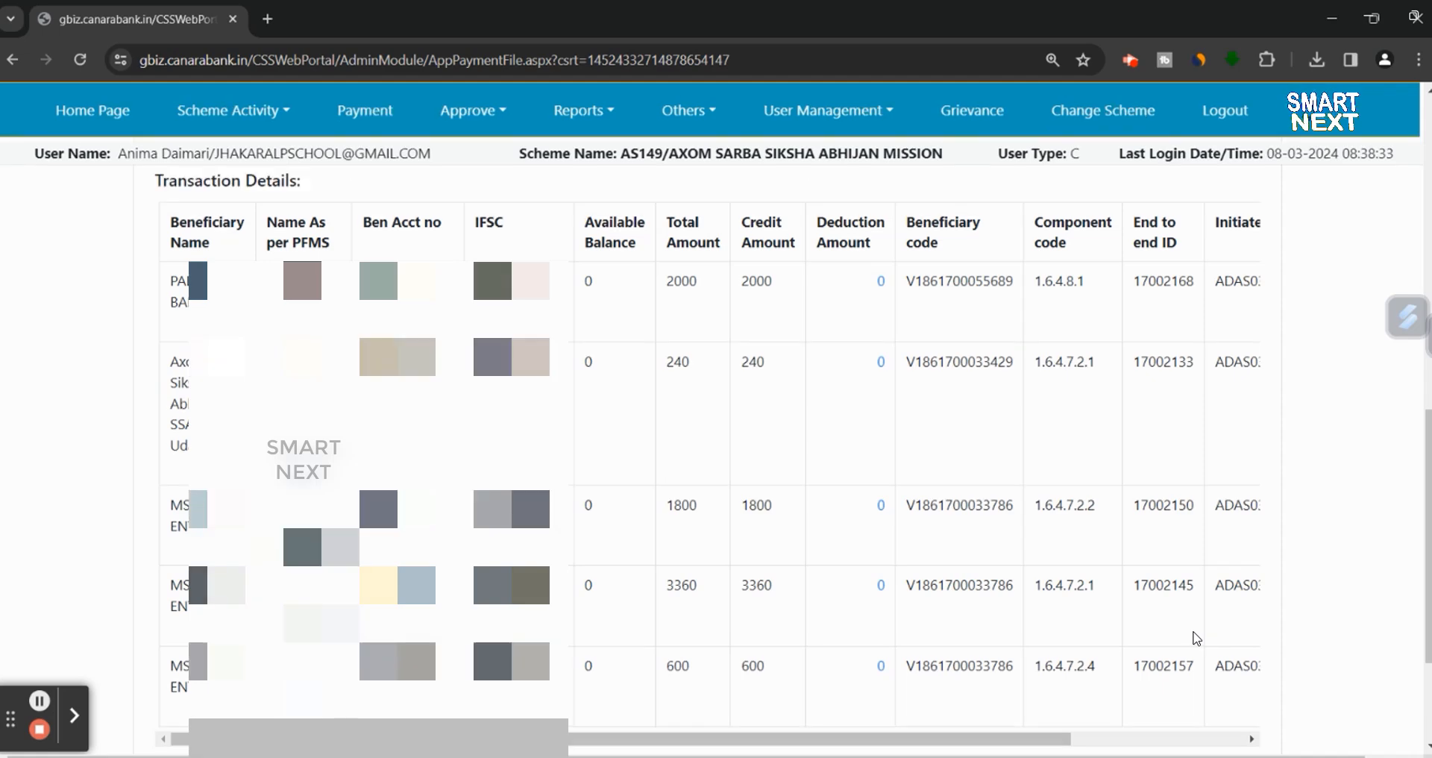
pyautogui.scroll(-1, 1196, 638)
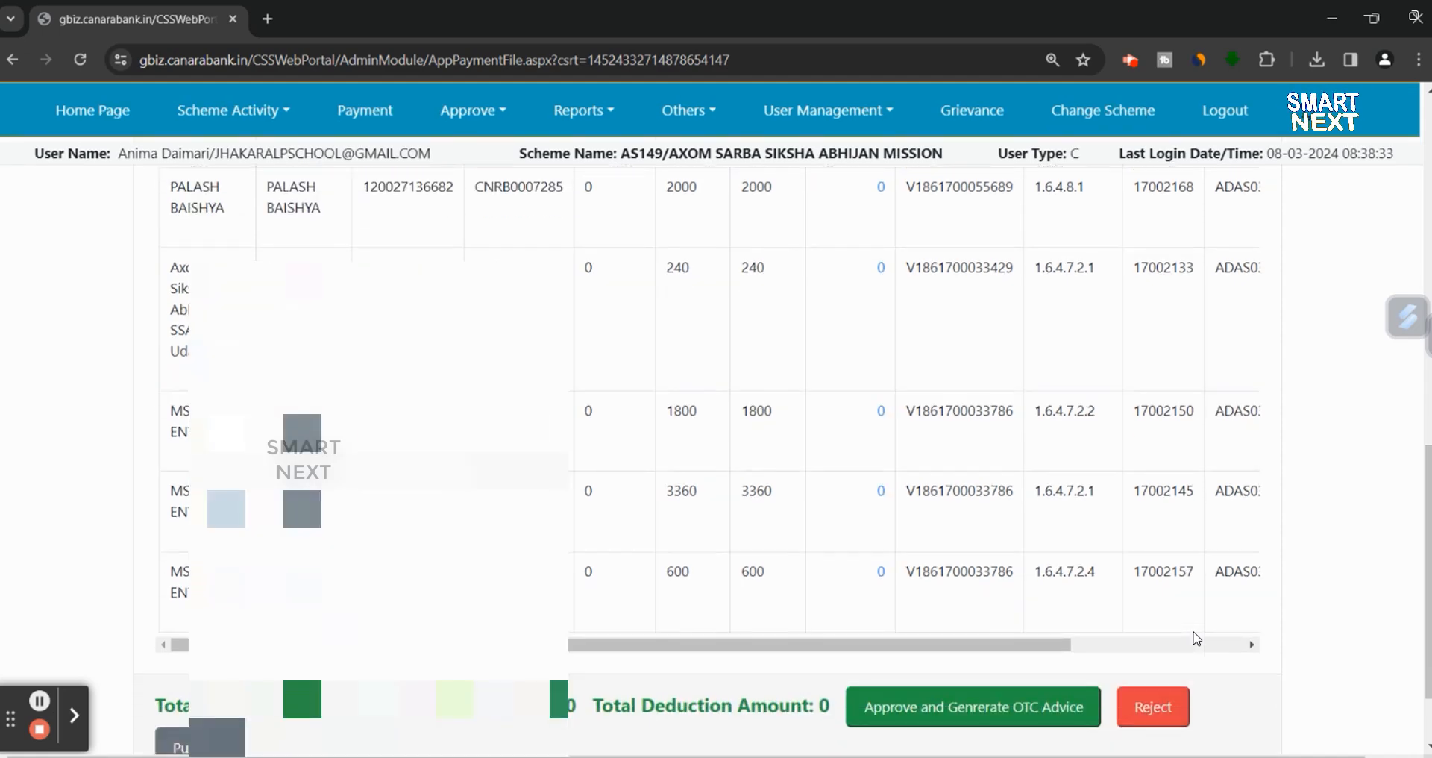
pyautogui.hscroll(5, 1196, 638)
pyautogui.scroll(3, 663, 535)
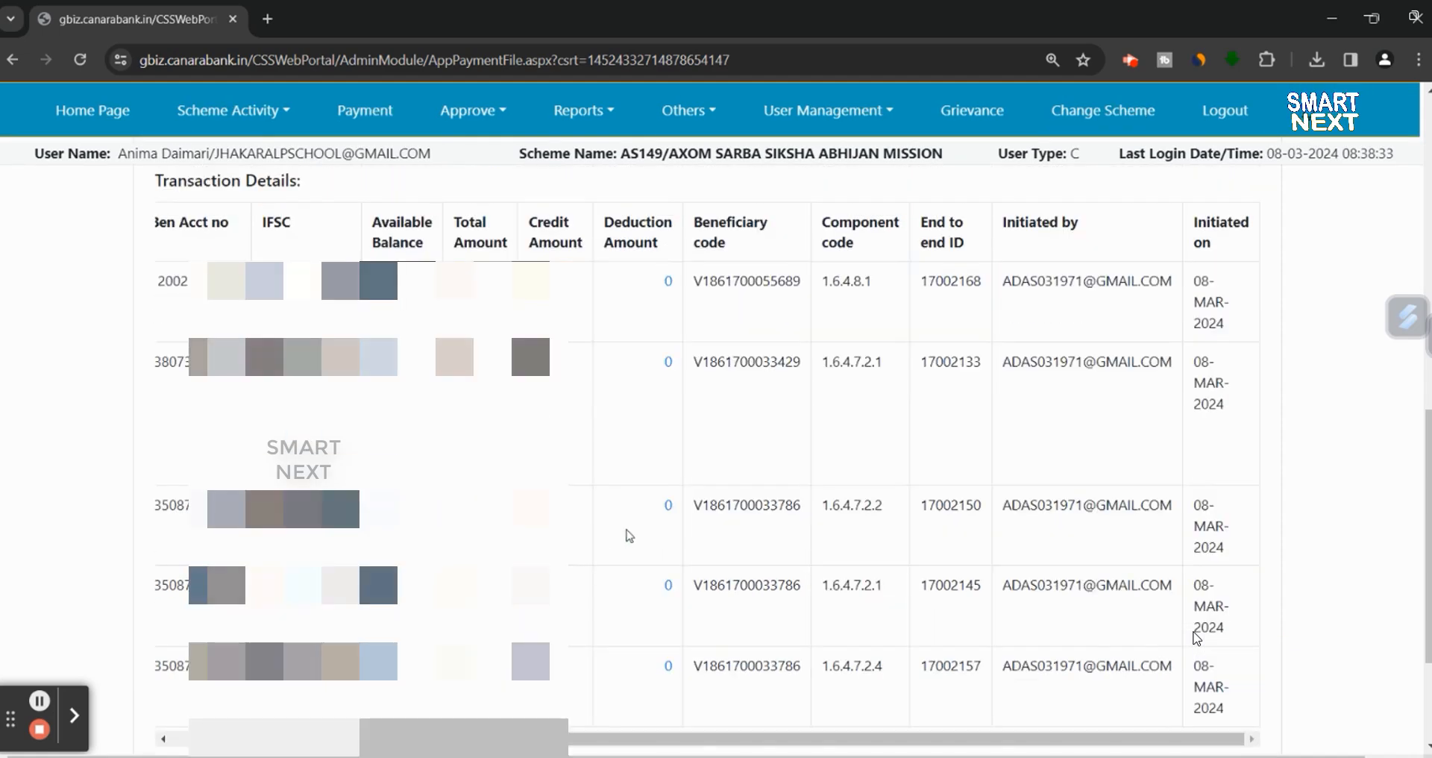
pyautogui.scroll(-4, 613, 414)
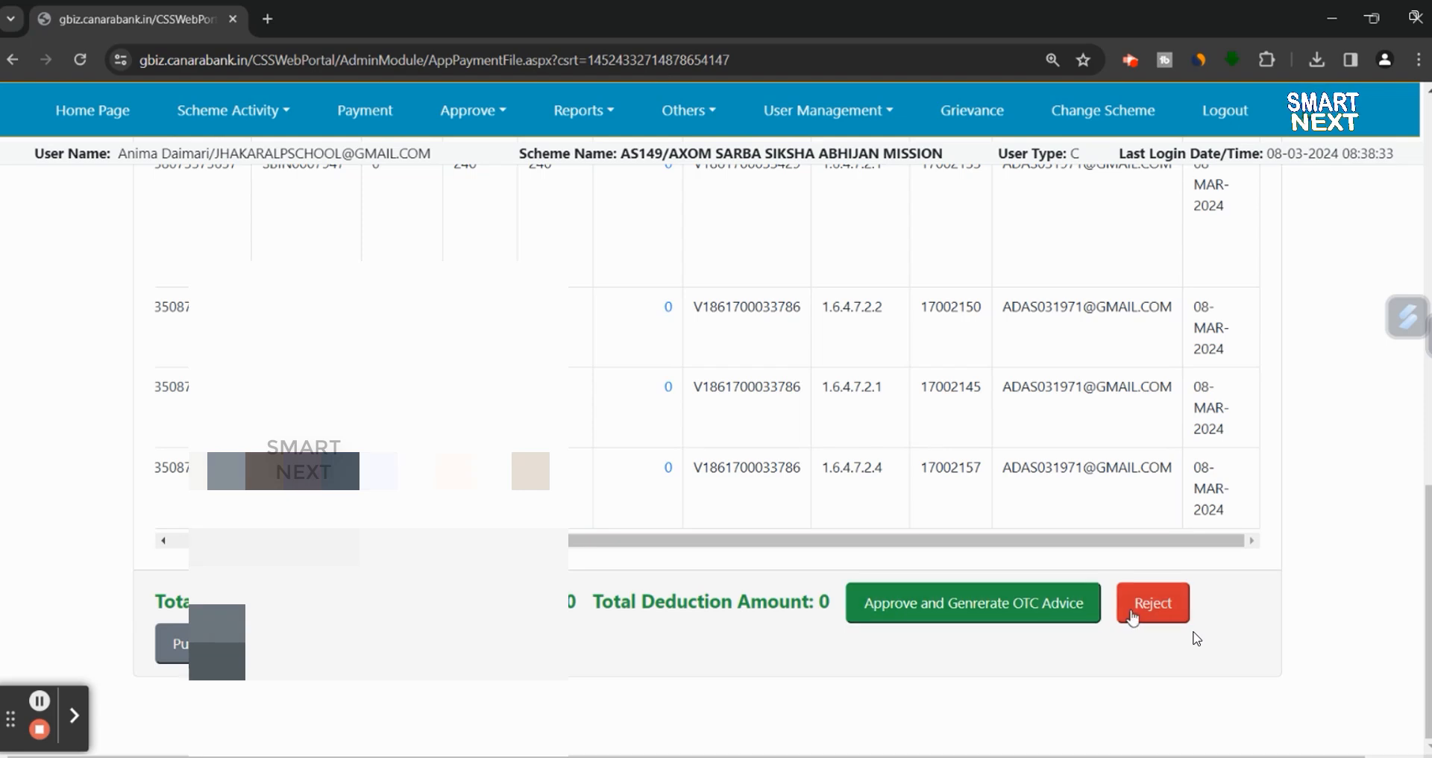
pyautogui.scroll(10, 973, 593)
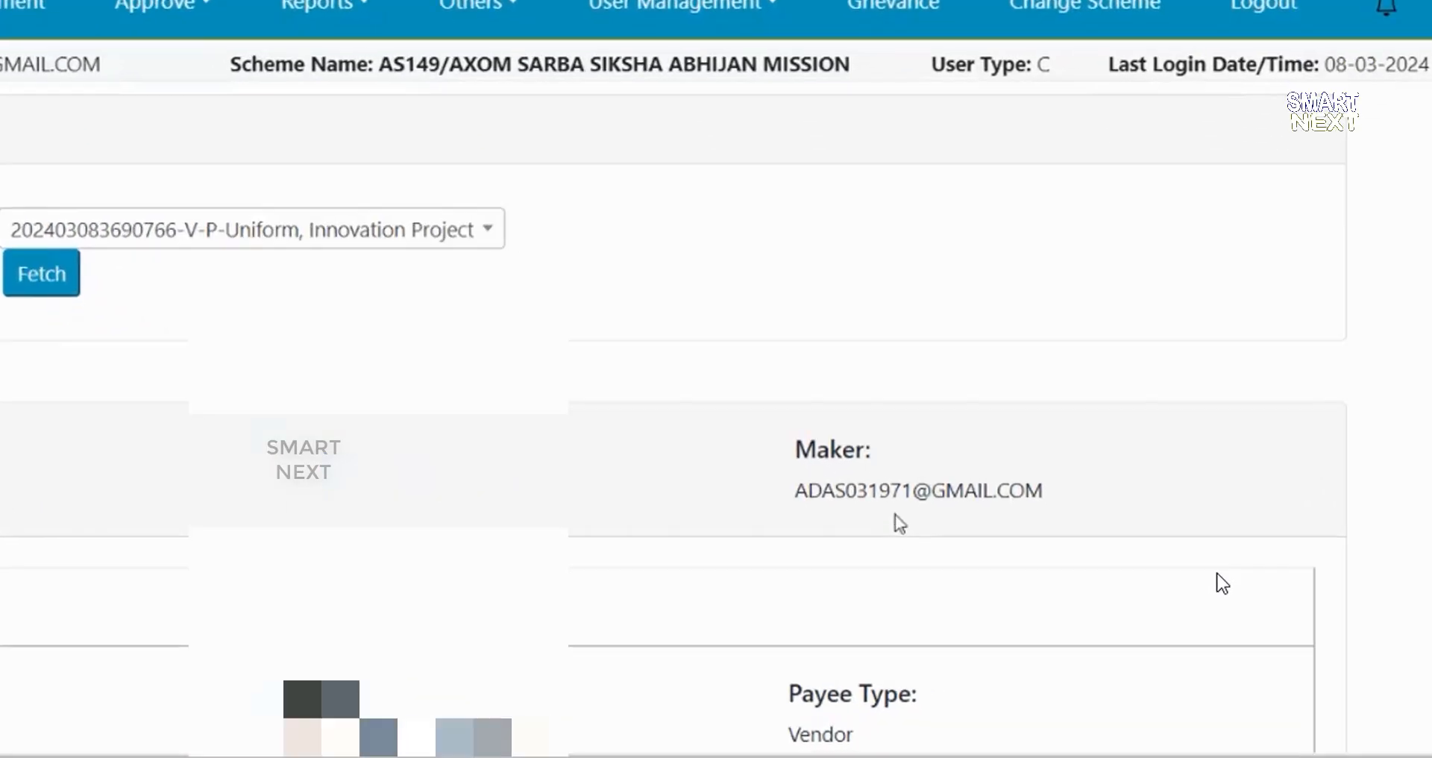
pyautogui.scroll(-6, 958, 575)
pyautogui.scroll(-5, 1324, 361)
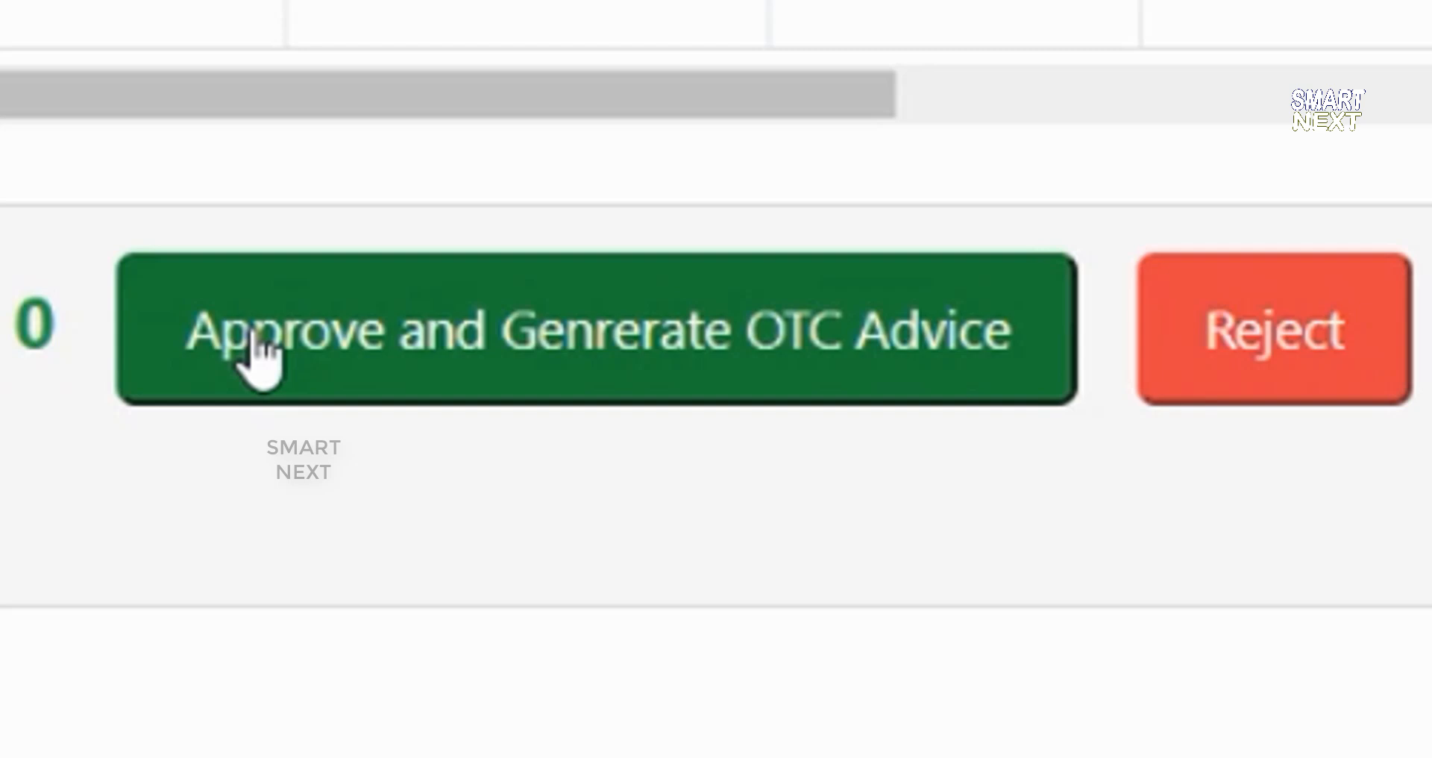
# - Approve the order, generate its 3200 OTC advice full screen, and print it to Save as PDF
pyautogui.click(257, 357)
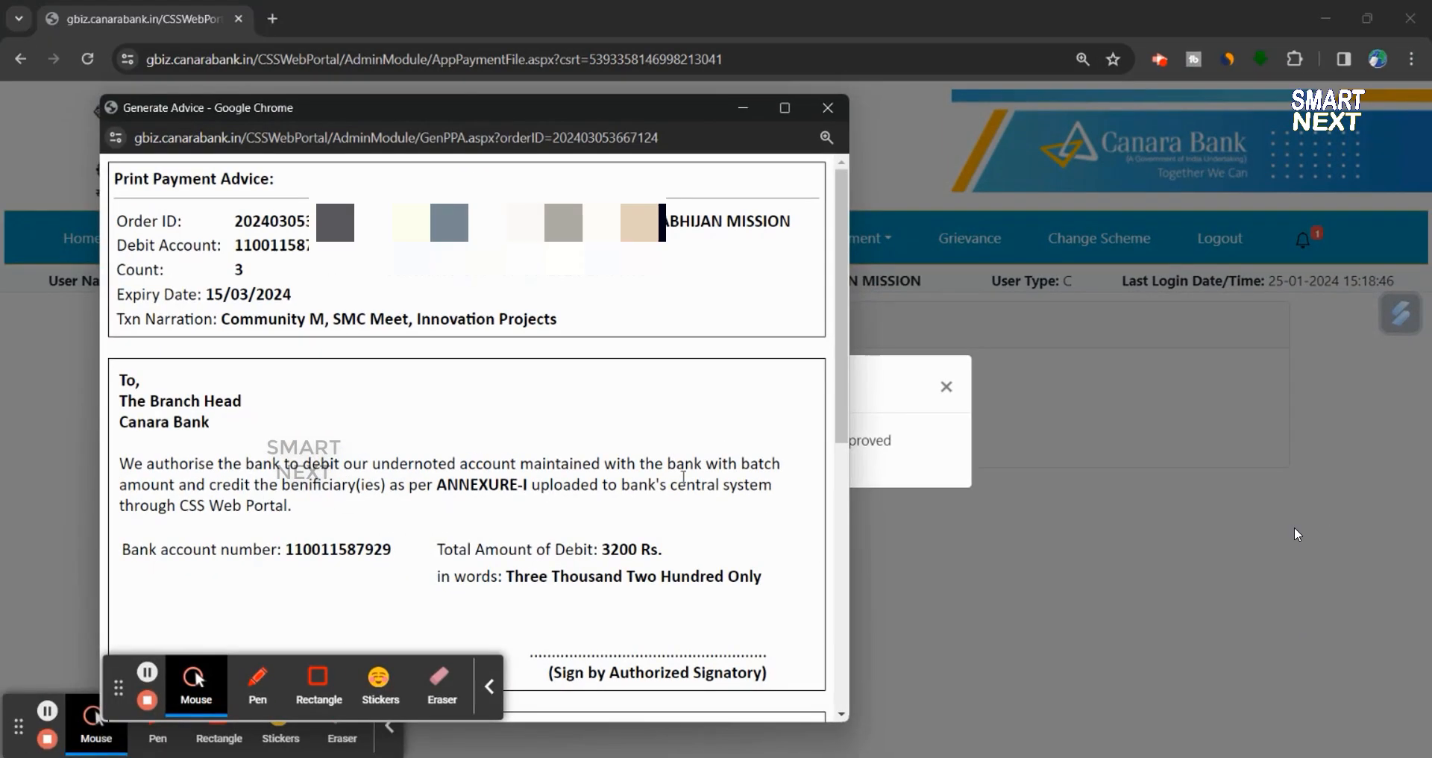
pyautogui.scroll(-10, 683, 477)
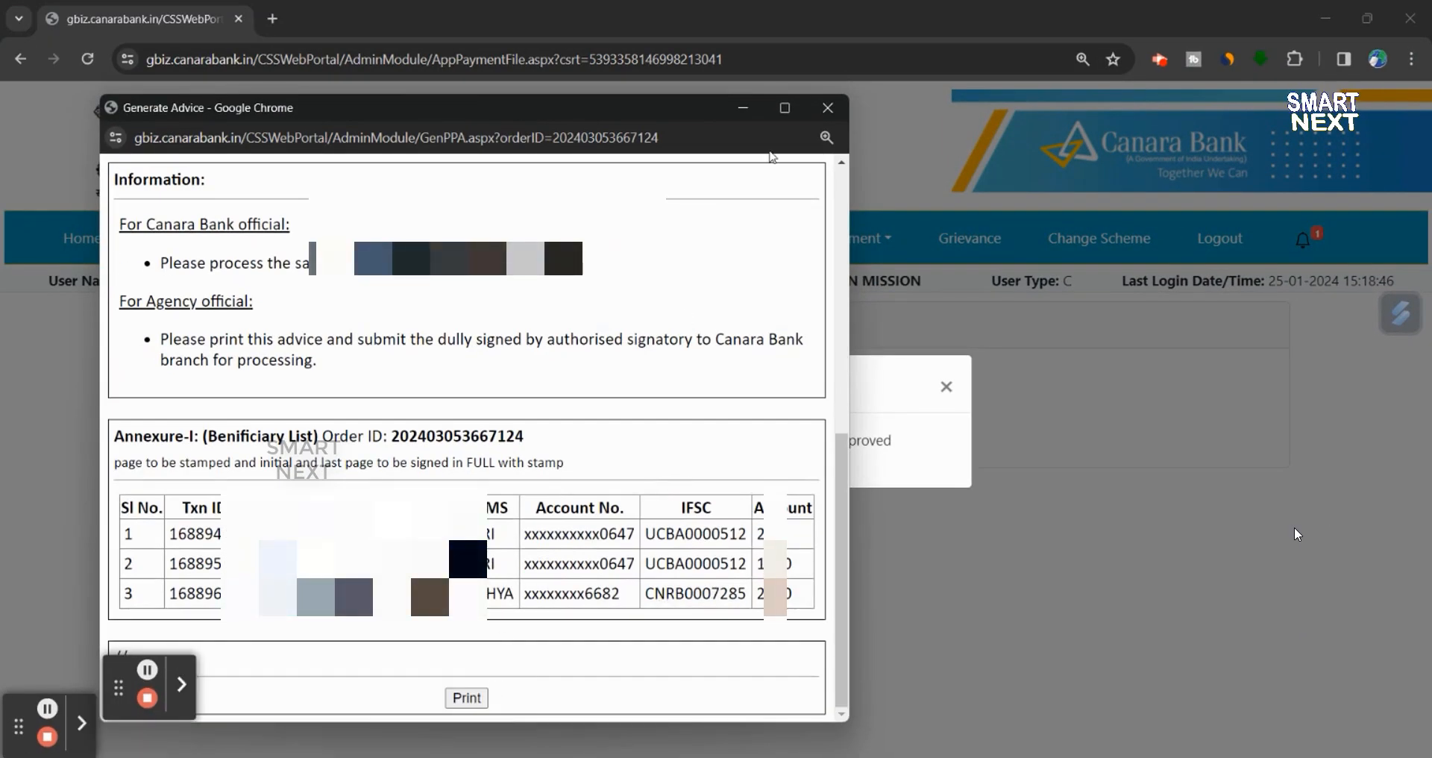
pyautogui.click(785, 108)
pyautogui.scroll(10, 756, 428)
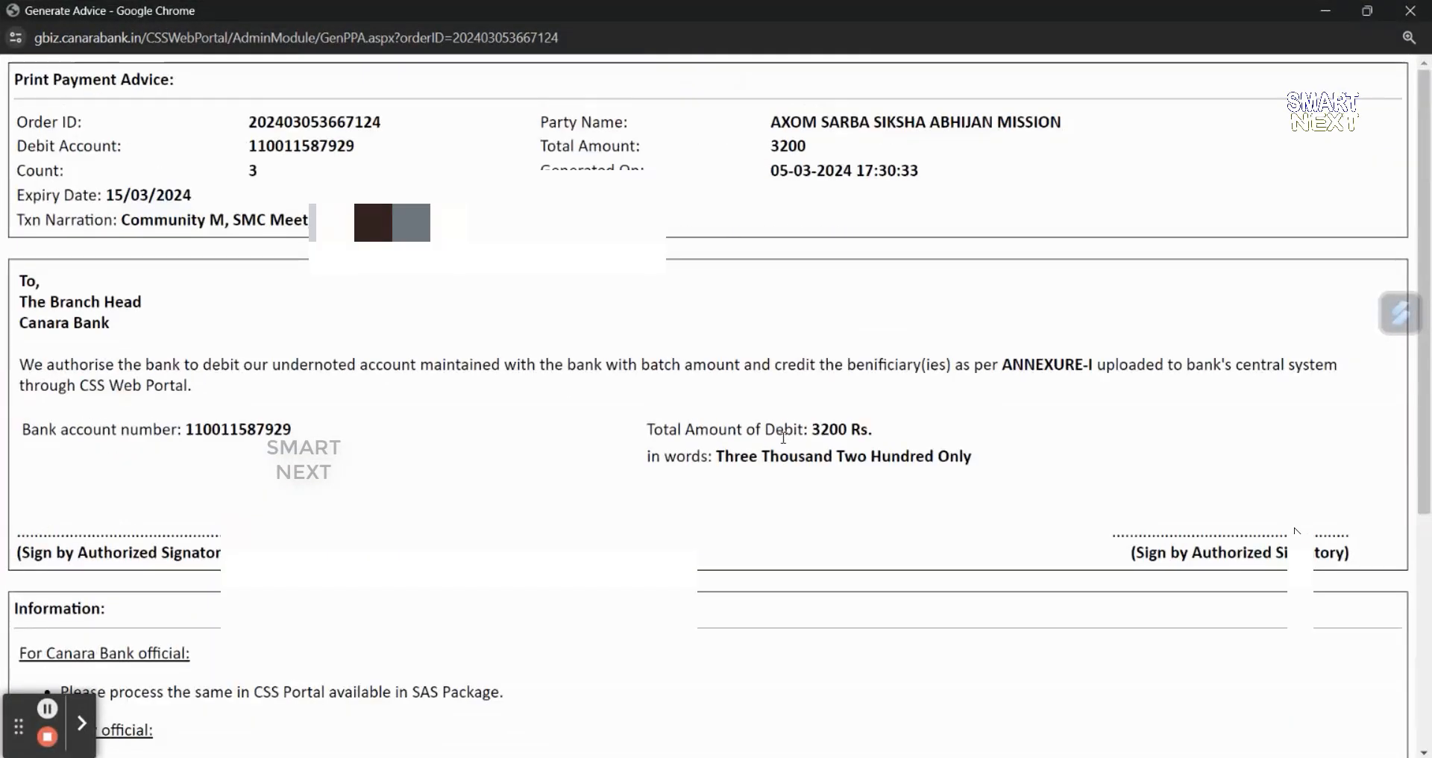
pyautogui.scroll(-10, 740, 701)
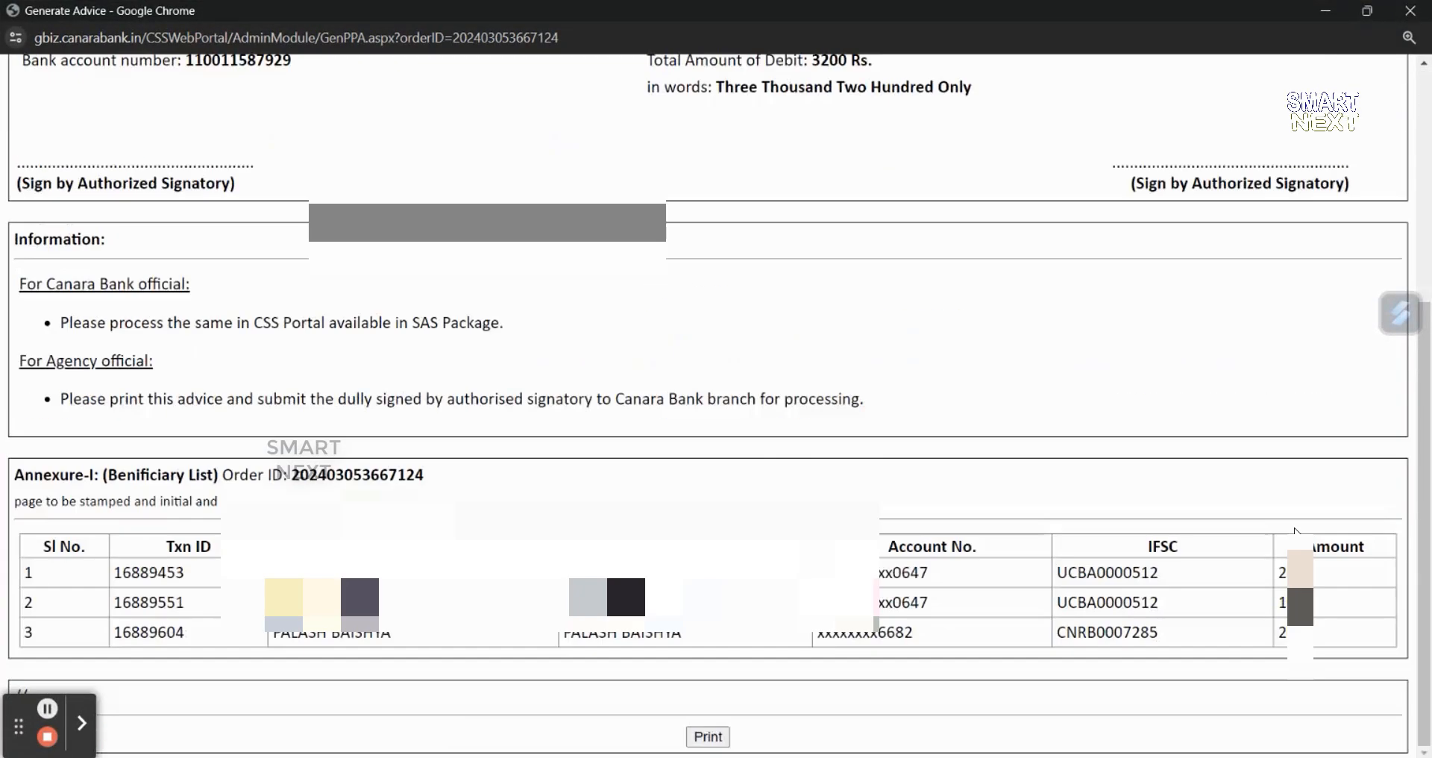
pyautogui.click(708, 736)
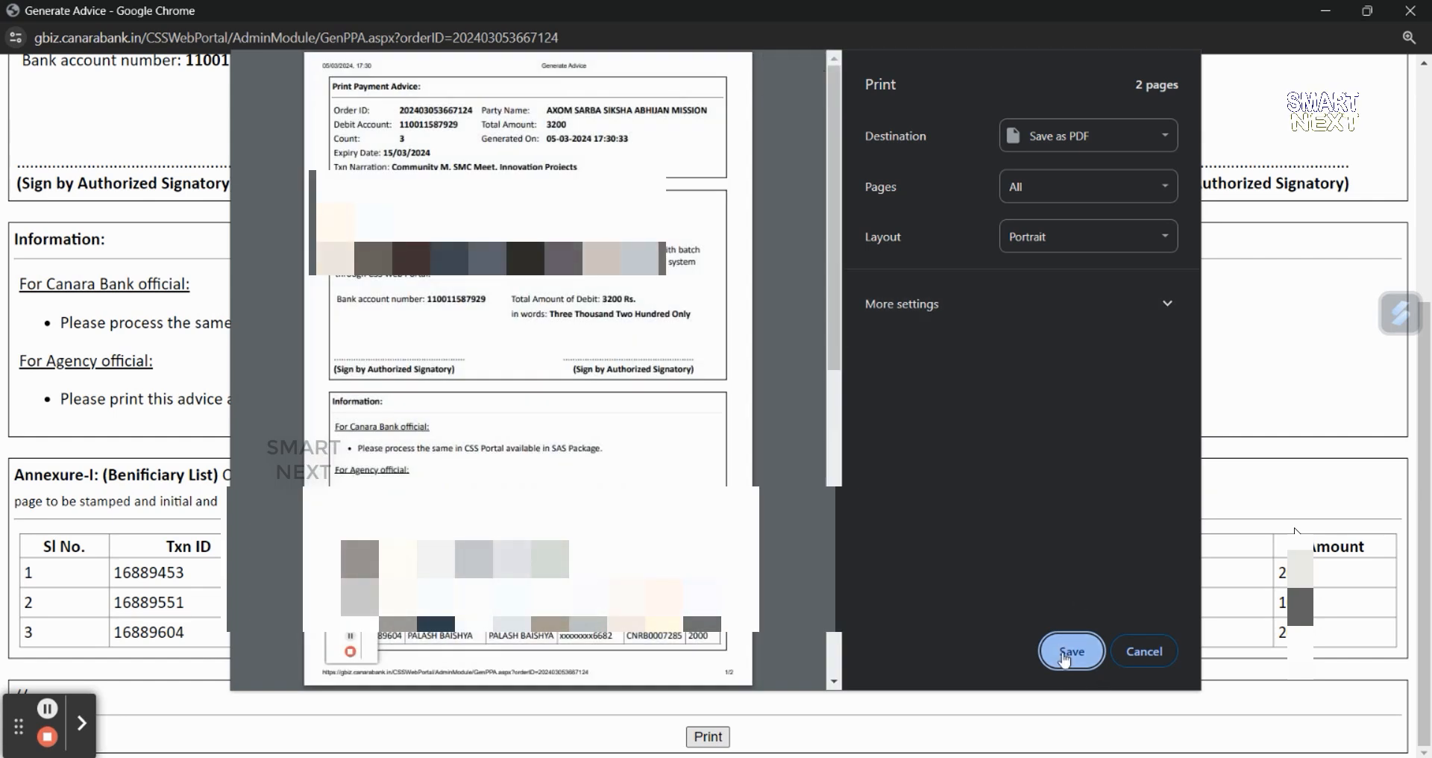
pyautogui.click(1069, 651)
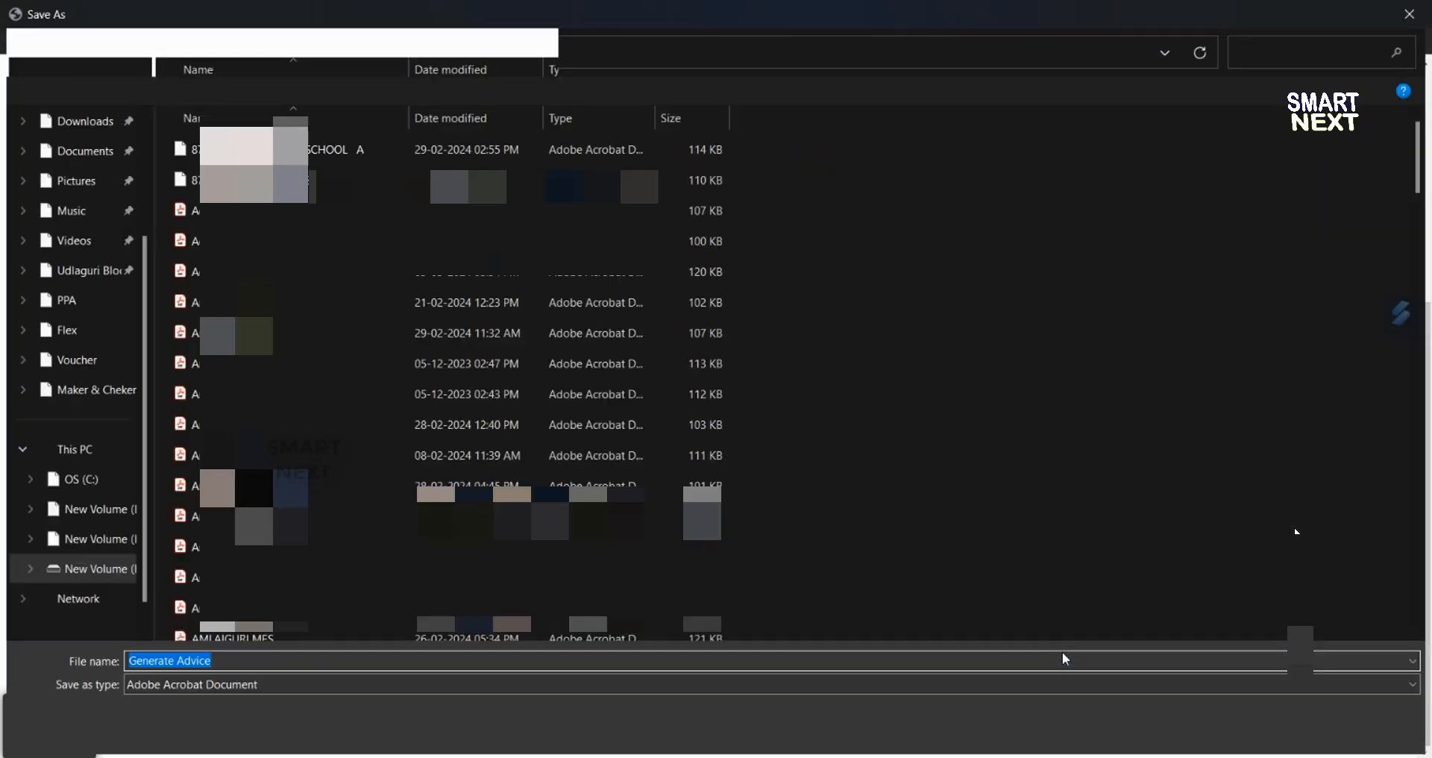